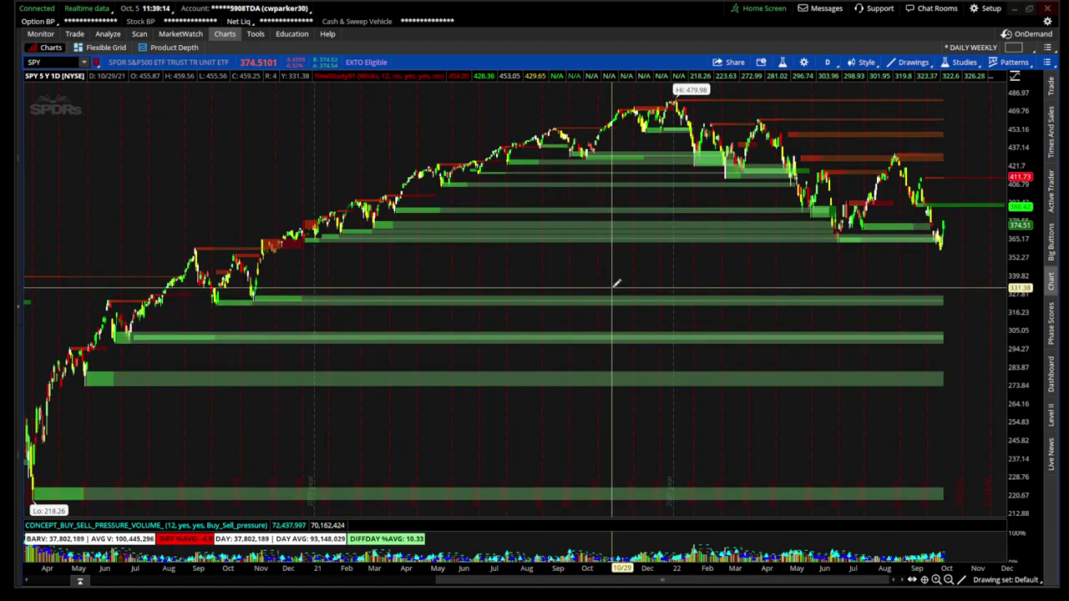
Step: Examine the red and green price zones on the SPY daily chart across 2022, up to early October
drag(618, 281, 750, 300)
drag(924, 321, 988, 332)
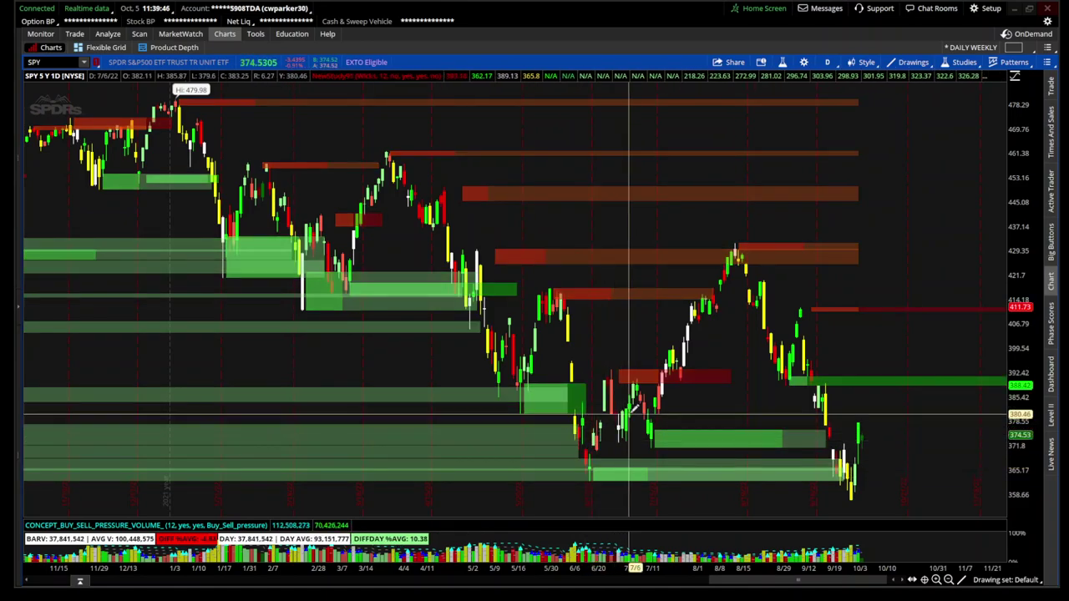
click(783, 62)
click(797, 152)
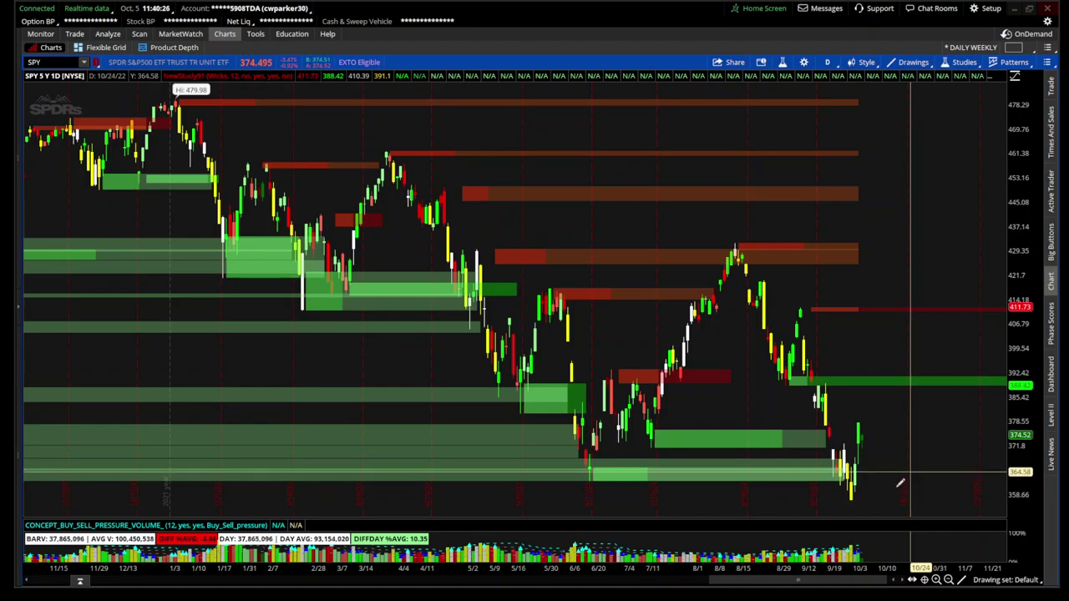
click(950, 582)
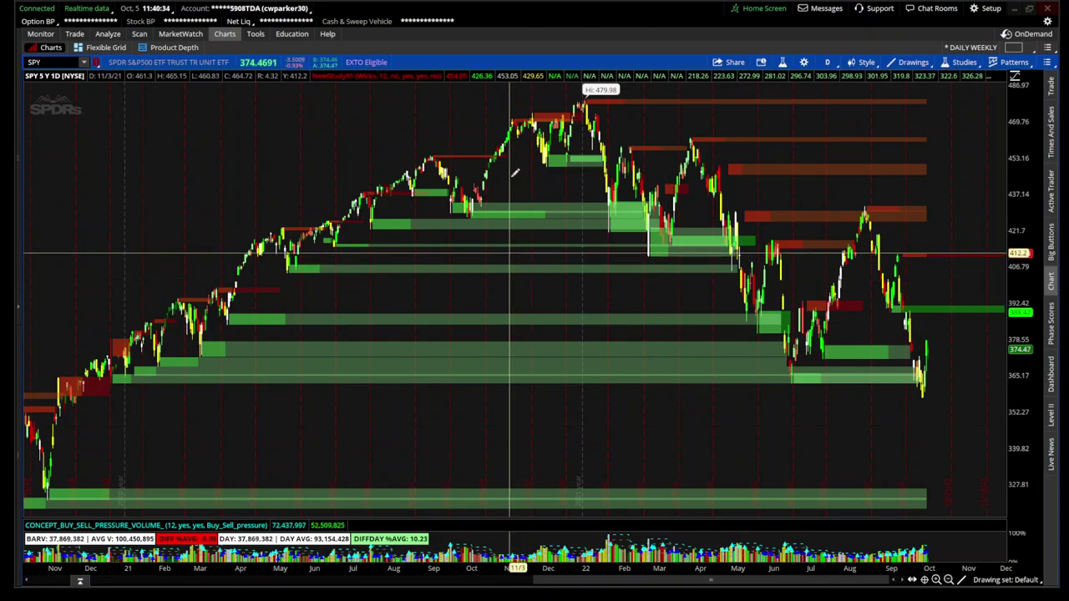
drag(346, 250, 839, 250)
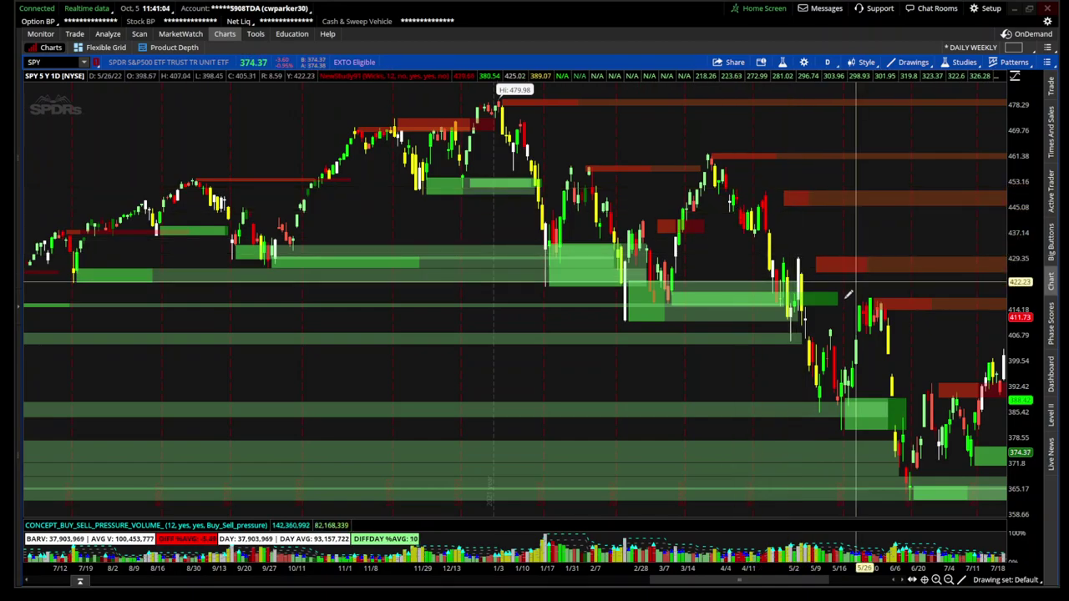
drag(802, 583, 885, 590)
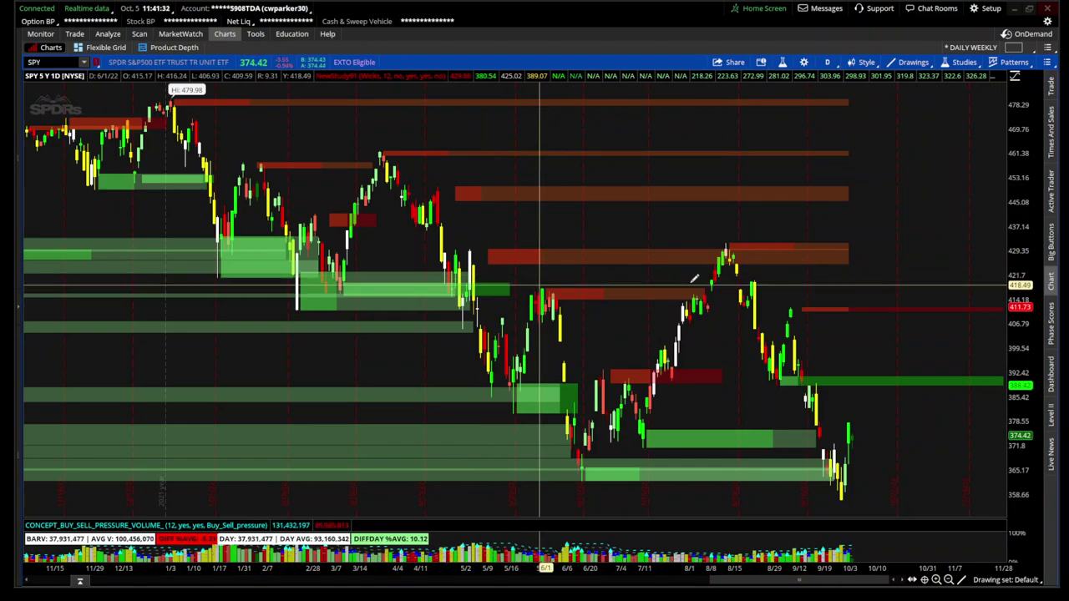
click(826, 62)
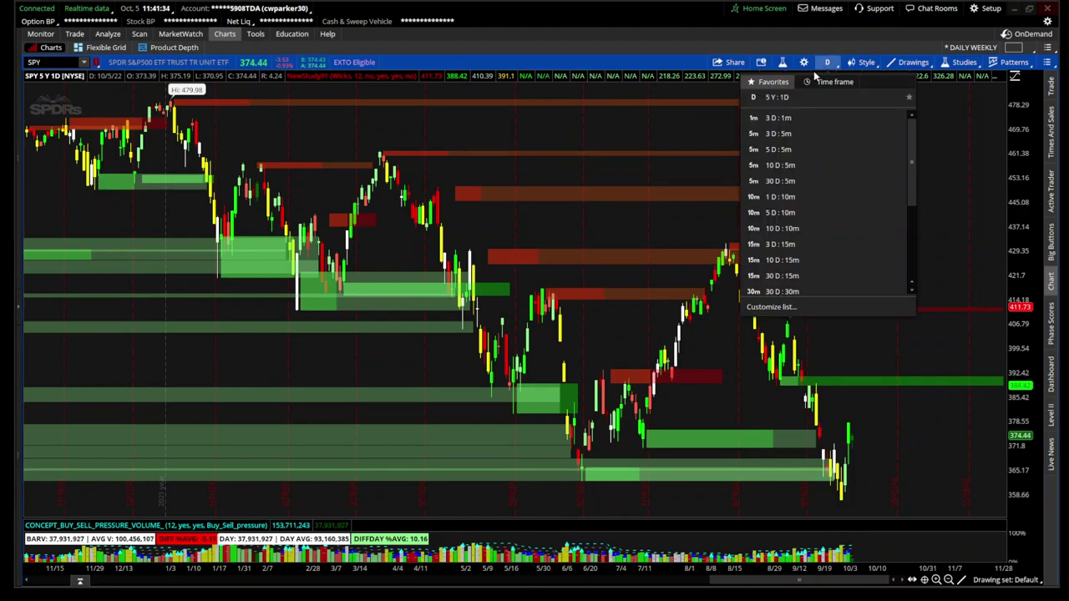
click(845, 42)
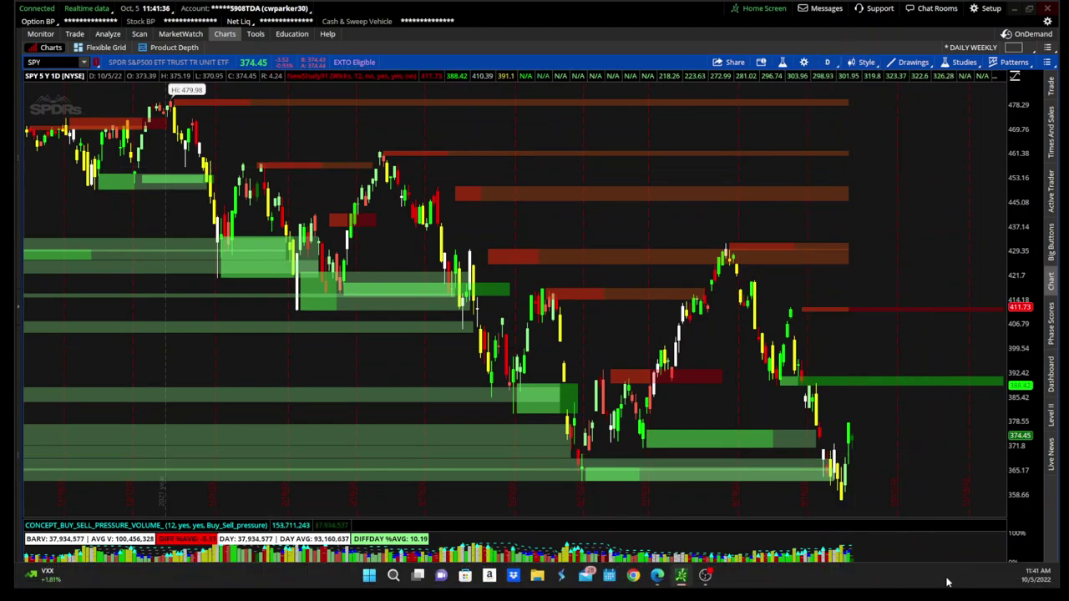
Step: Examine the daily price zones around the March 2020 low and the recovery through summer 2020
click(949, 581)
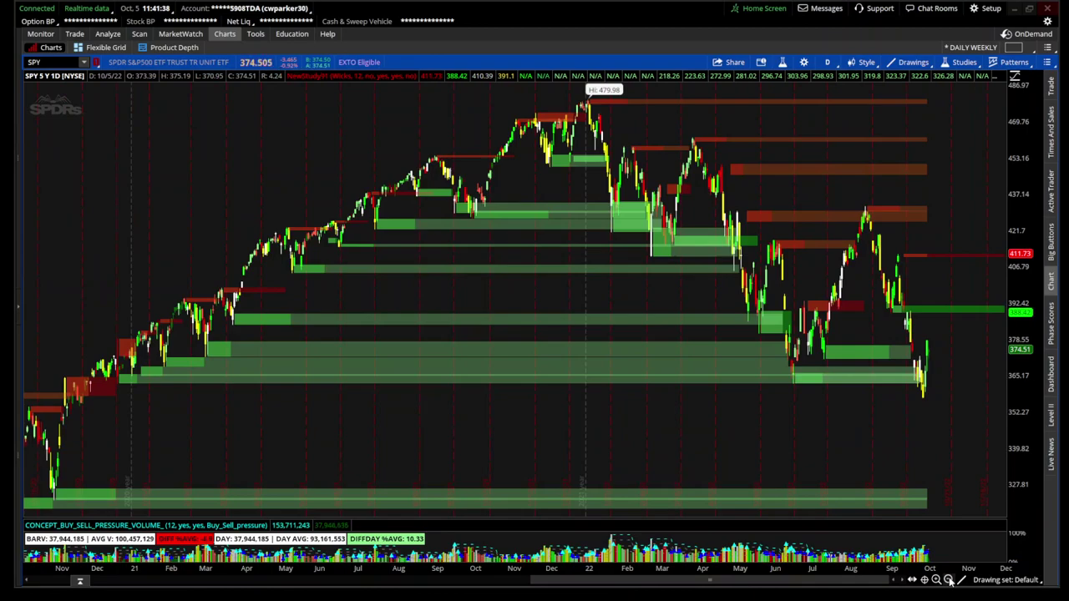
click(950, 581)
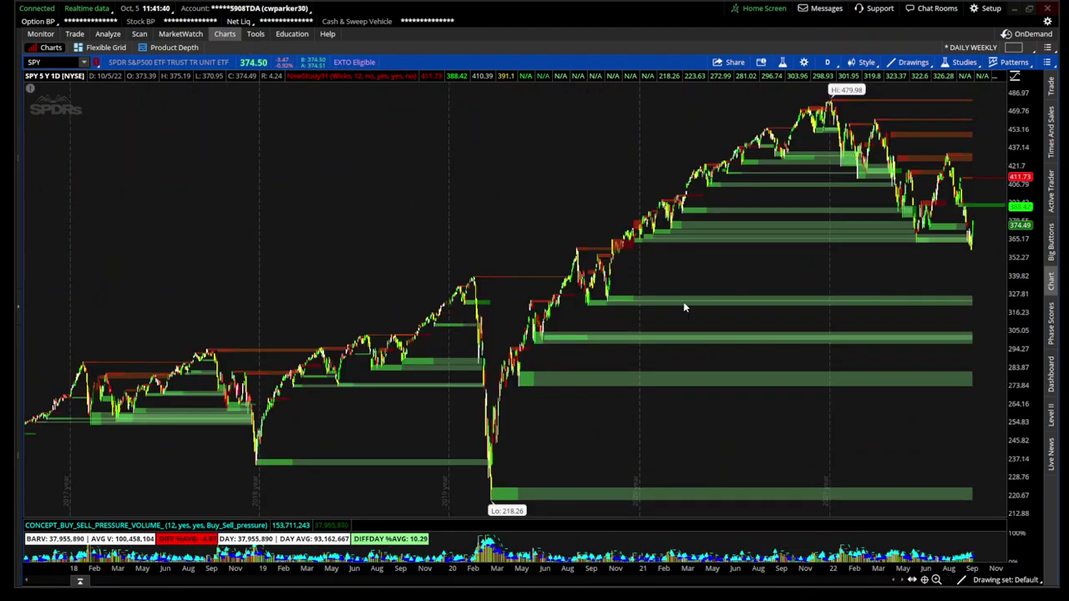
click(826, 63)
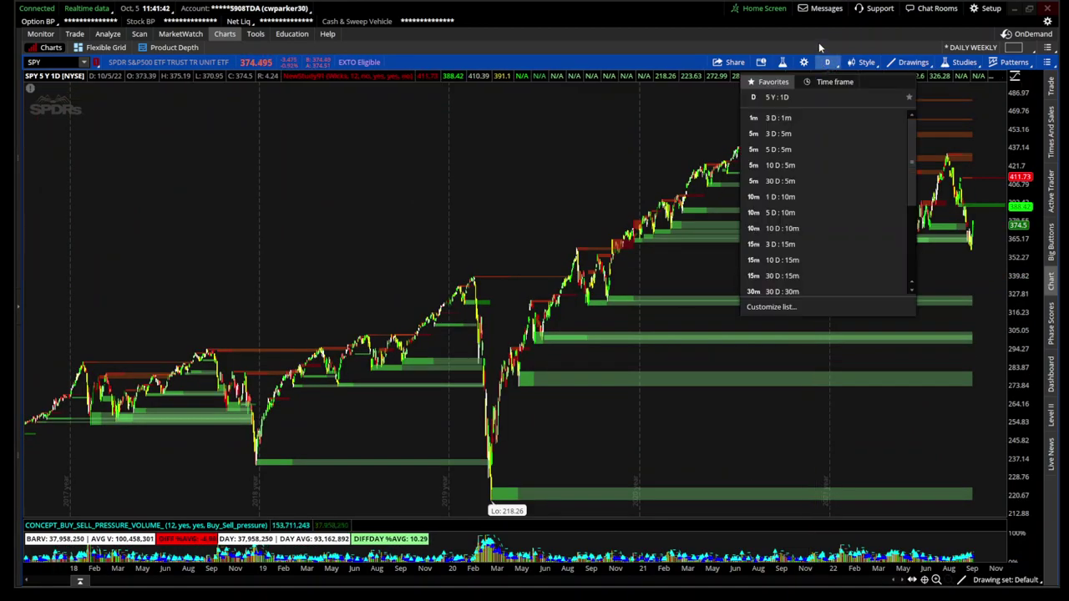
click(818, 42)
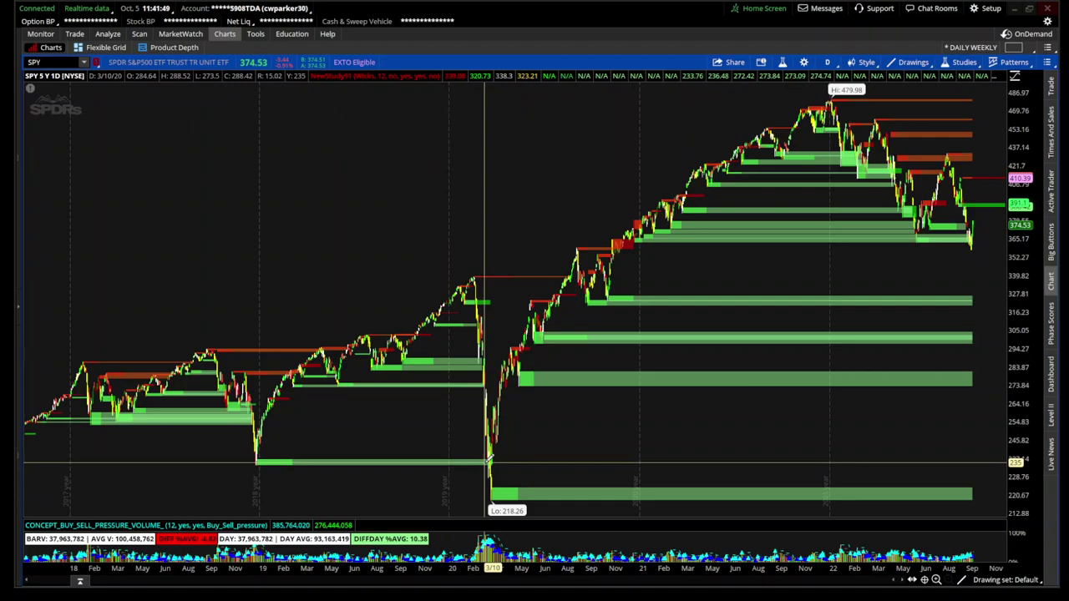
drag(332, 418, 600, 452)
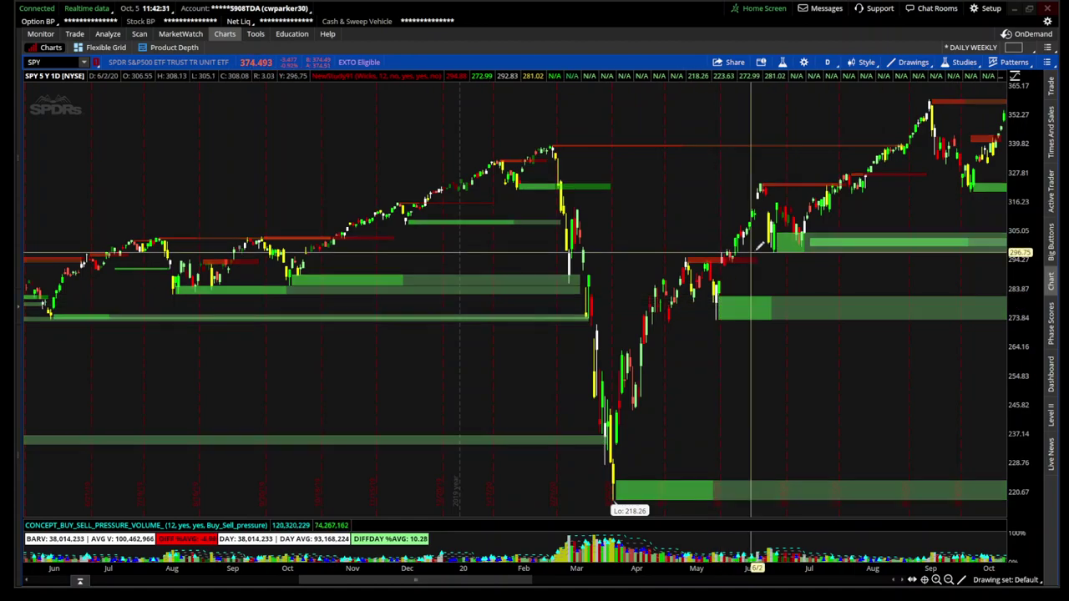
scroll(778, 269, down, 3)
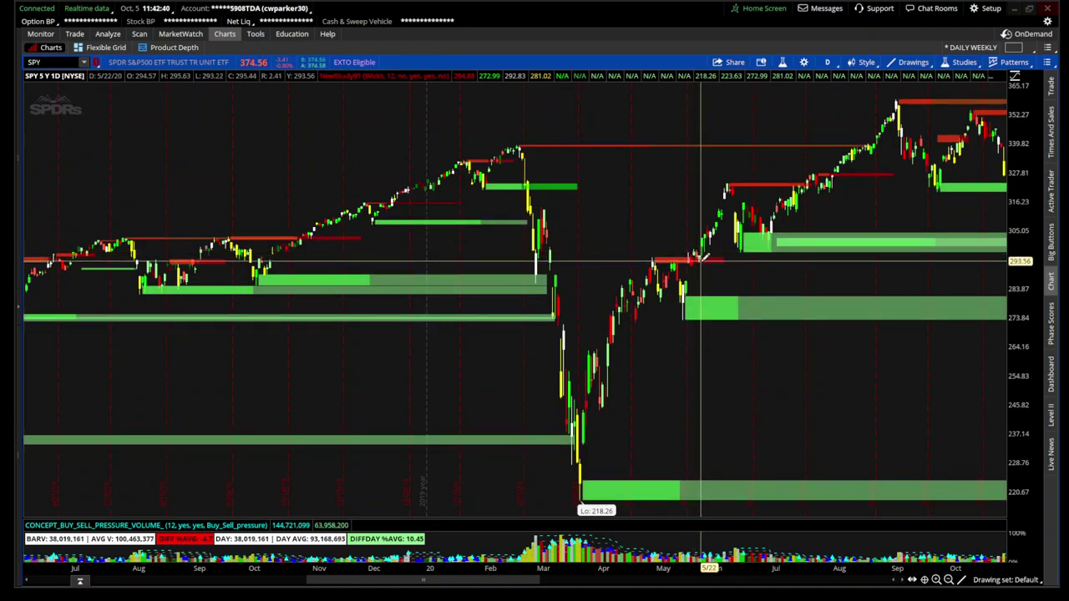
drag(610, 250, 887, 315)
click(888, 315)
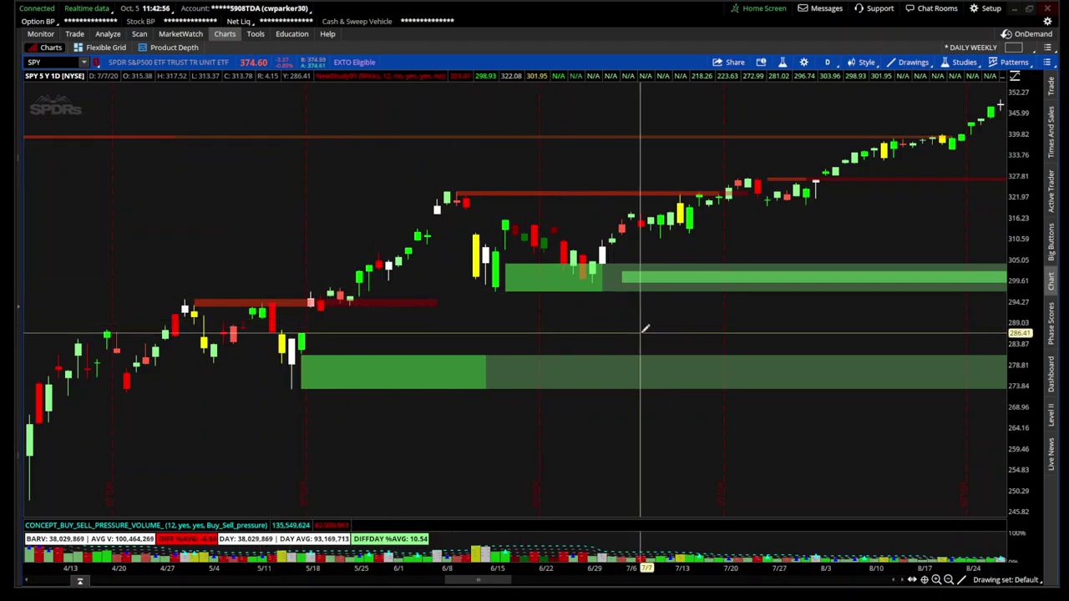
click(948, 580)
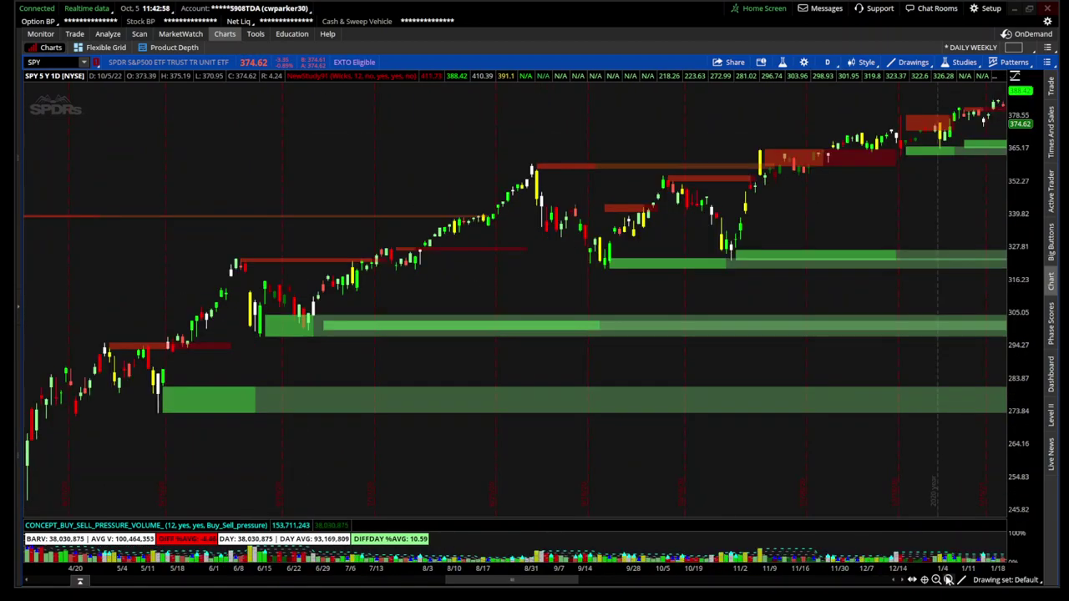
click(947, 579)
click(948, 580)
Step: Switch the SPY chart to the 3-year weekly (3 Y : W) time frame
click(827, 62)
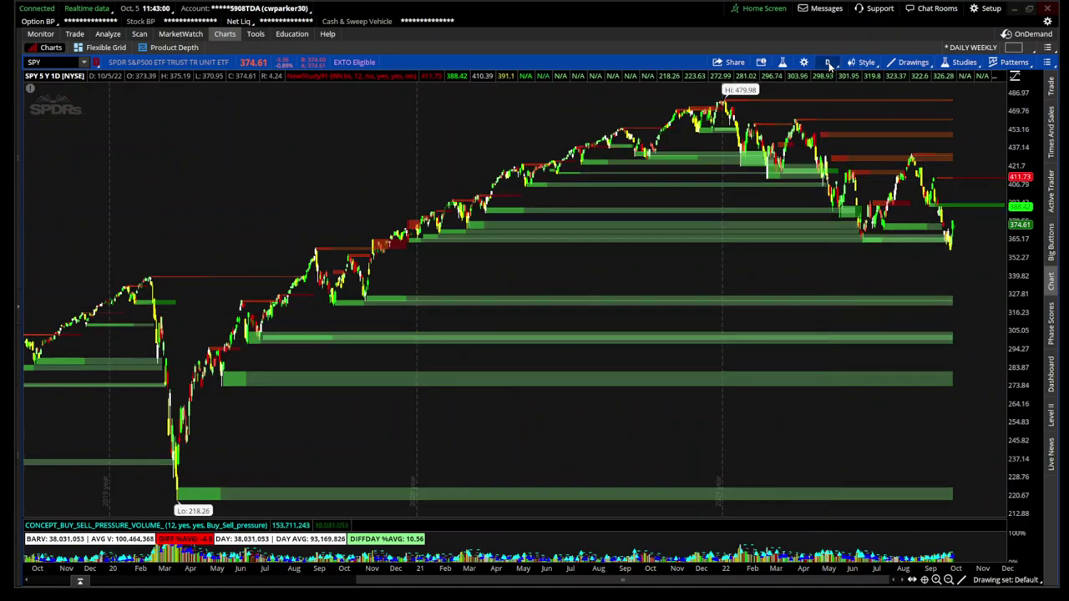
scroll(812, 260, down, 1)
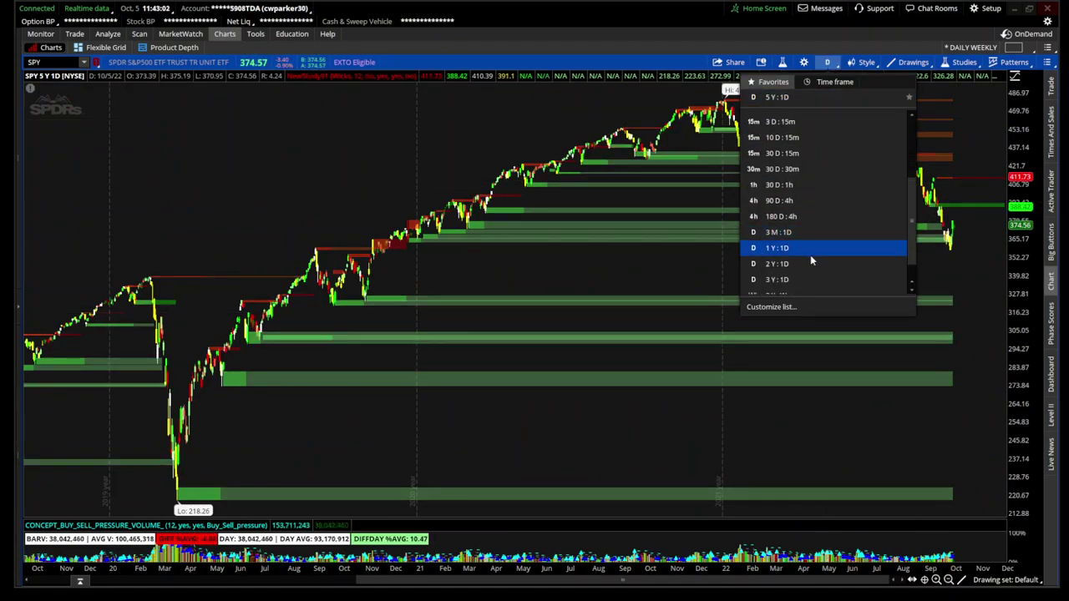
scroll(810, 254, down, 1)
click(801, 270)
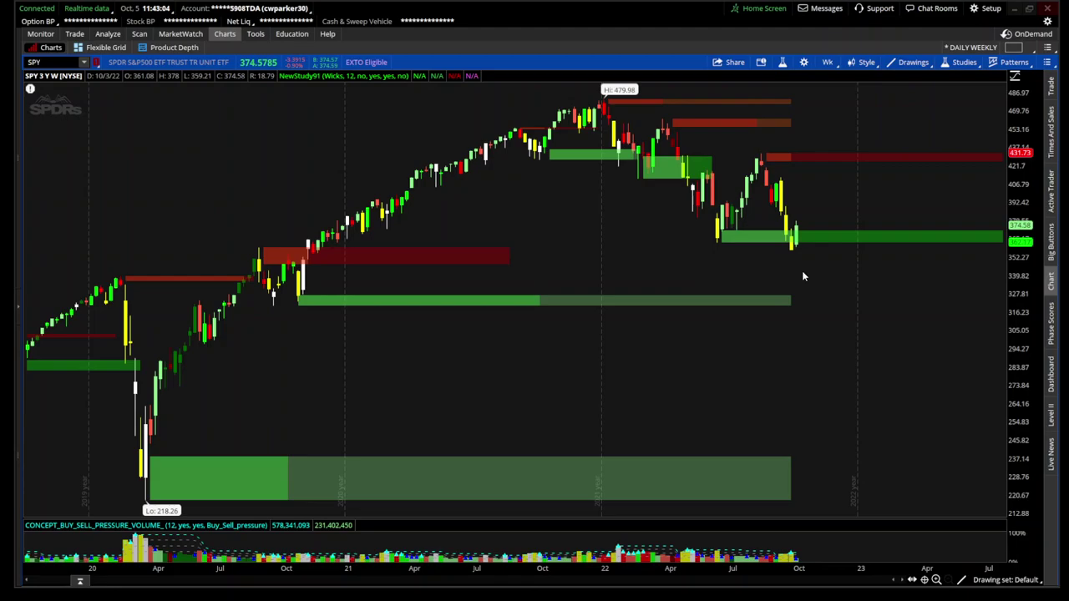
Step: Extend the weekly chart's time interval to 10 years and examine its price zones from mid-2019 to October 2022
click(831, 63)
click(832, 81)
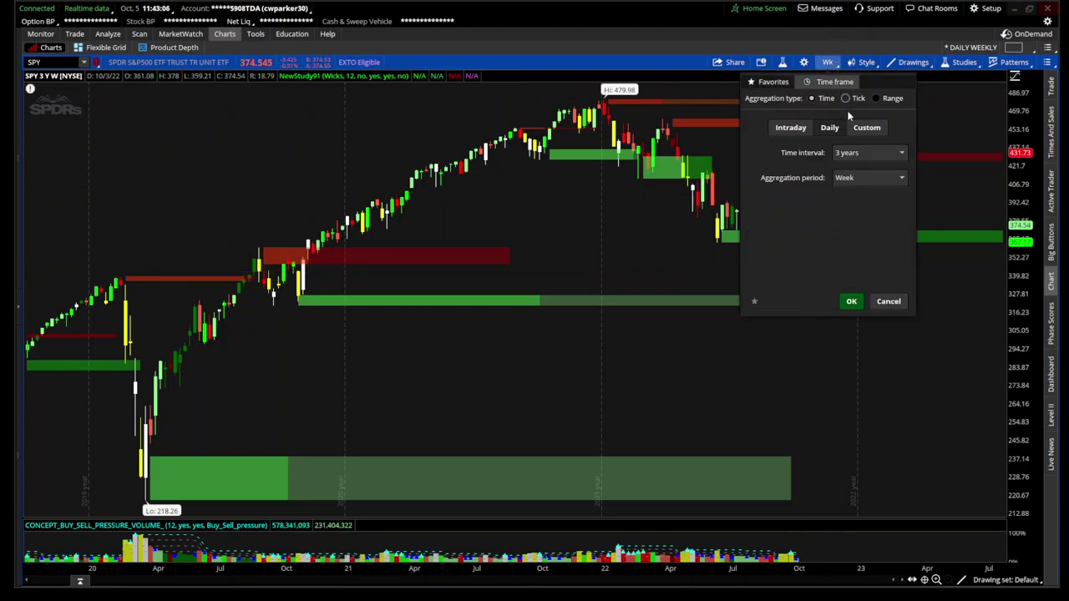
click(857, 155)
click(861, 236)
click(851, 300)
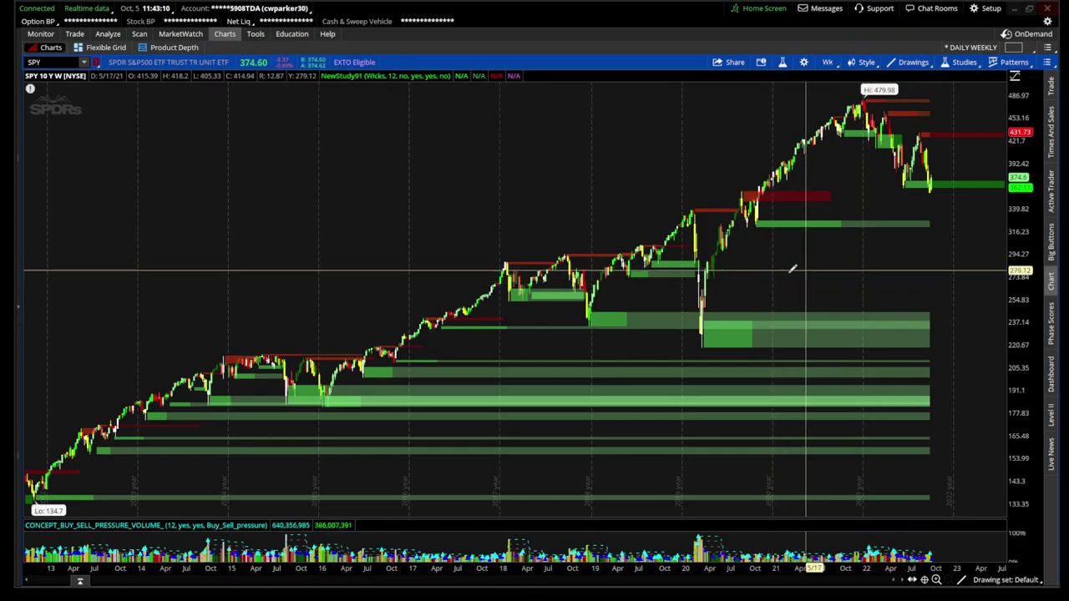
drag(308, 310, 1023, 388)
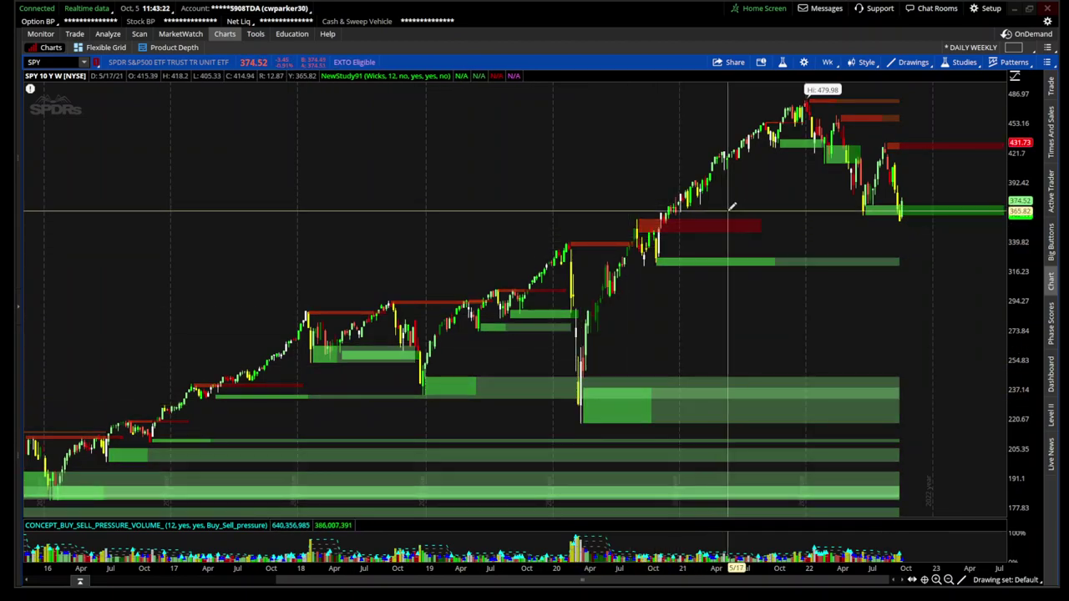
drag(468, 221, 971, 316)
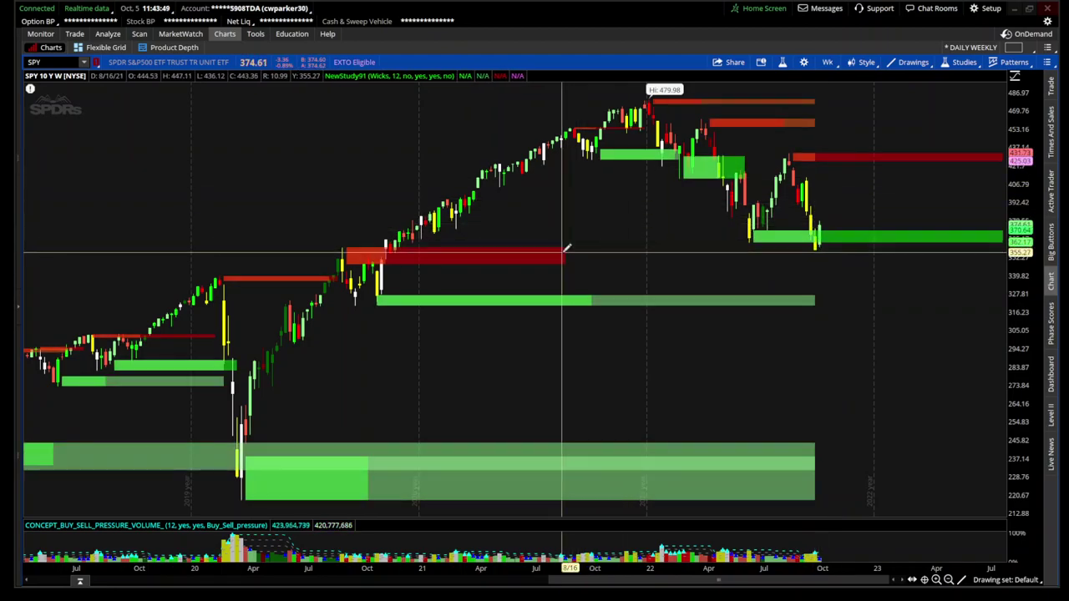
Step: Switch the chart to the 3-year daily (3 Y : 1D) time frame and examine the zones since late 2020
click(827, 61)
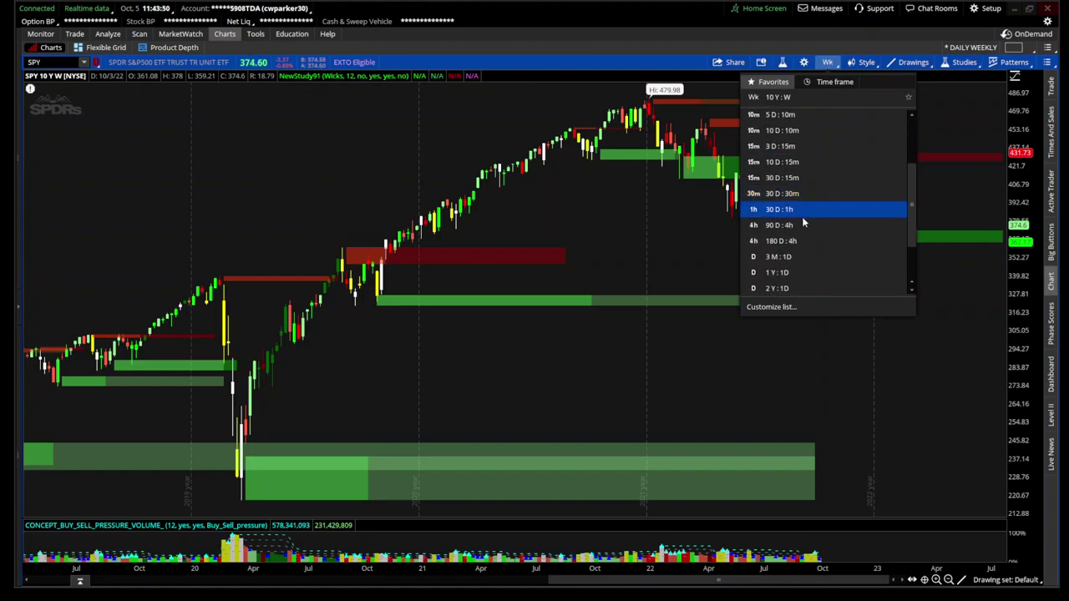
click(801, 269)
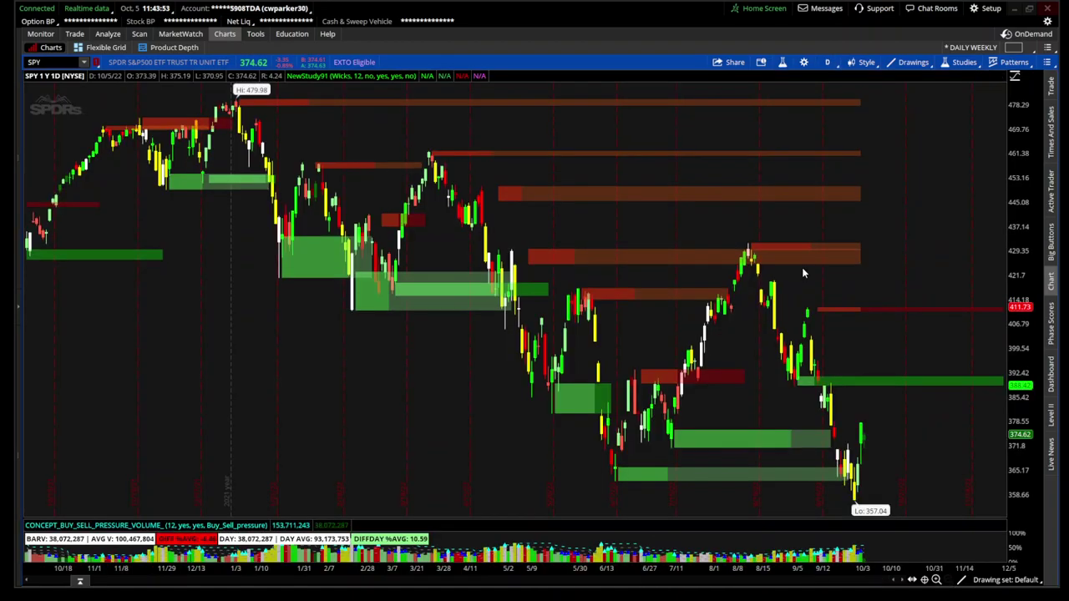
click(827, 63)
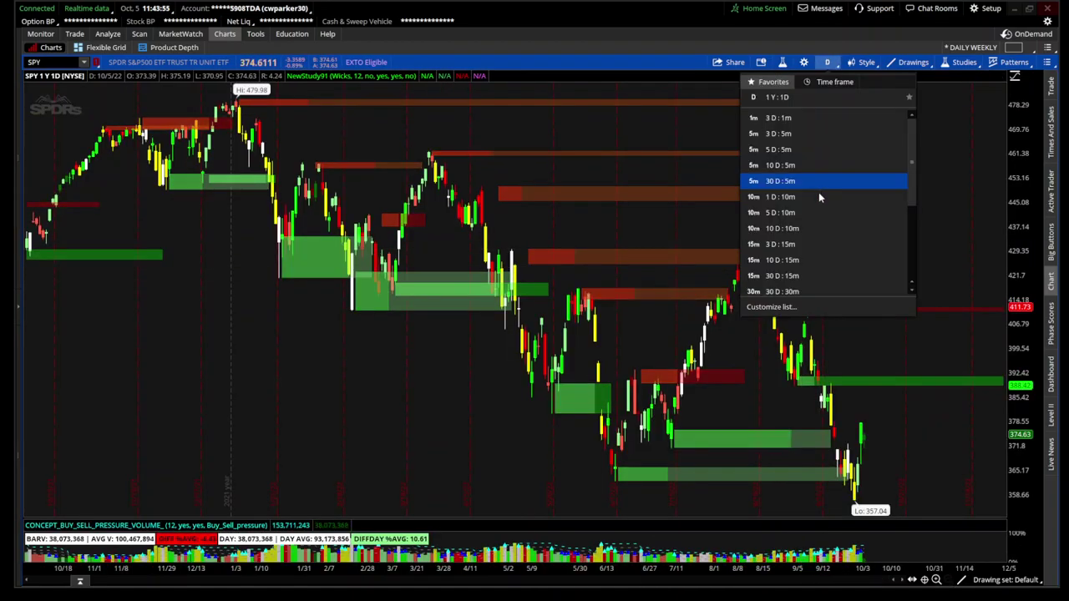
scroll(818, 217, down, 1)
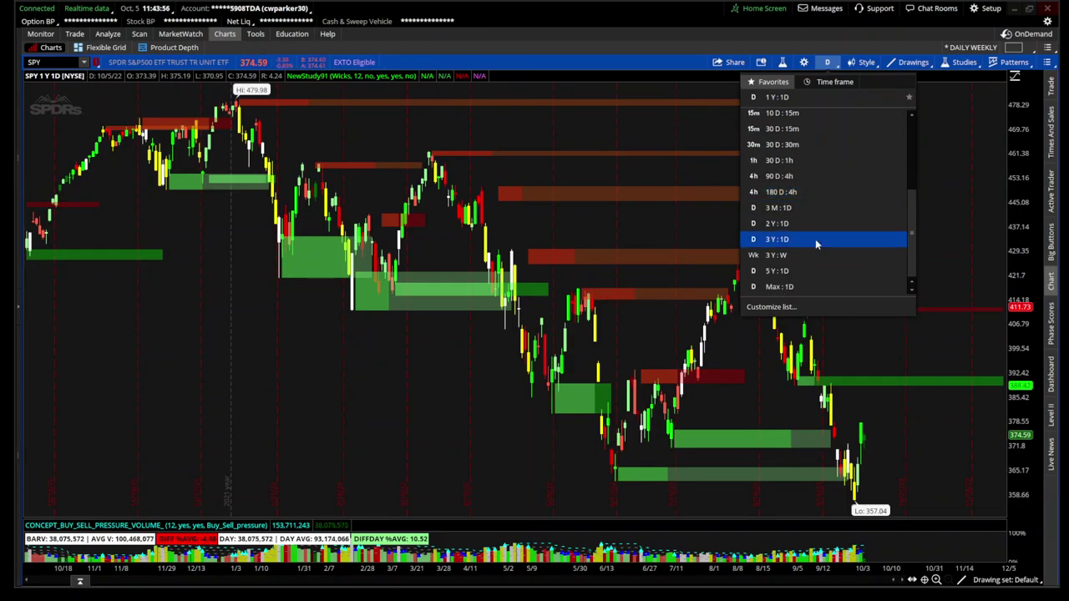
click(815, 239)
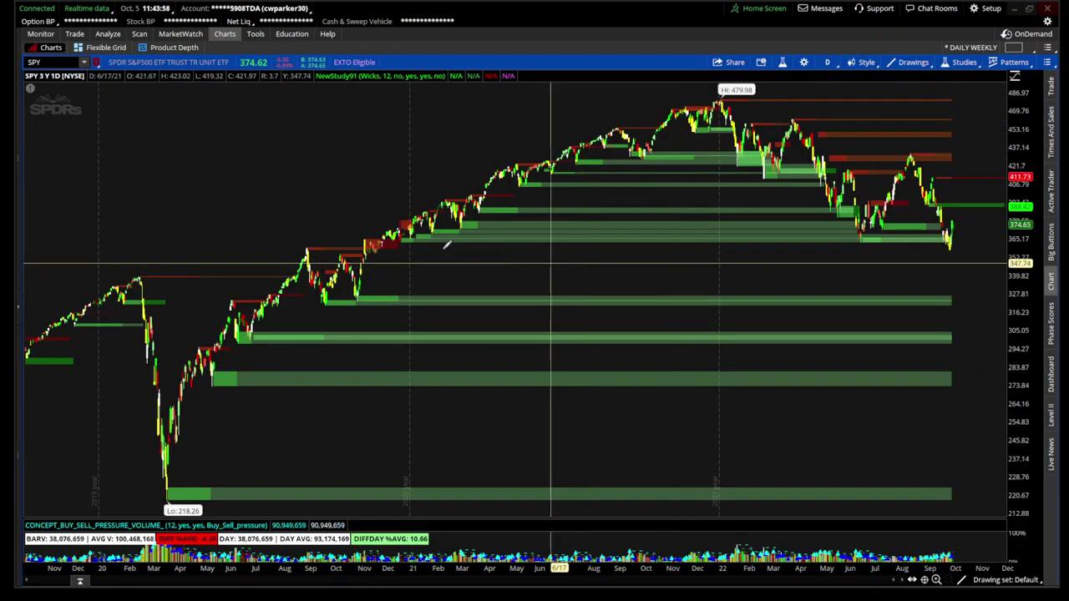
drag(389, 238, 960, 238)
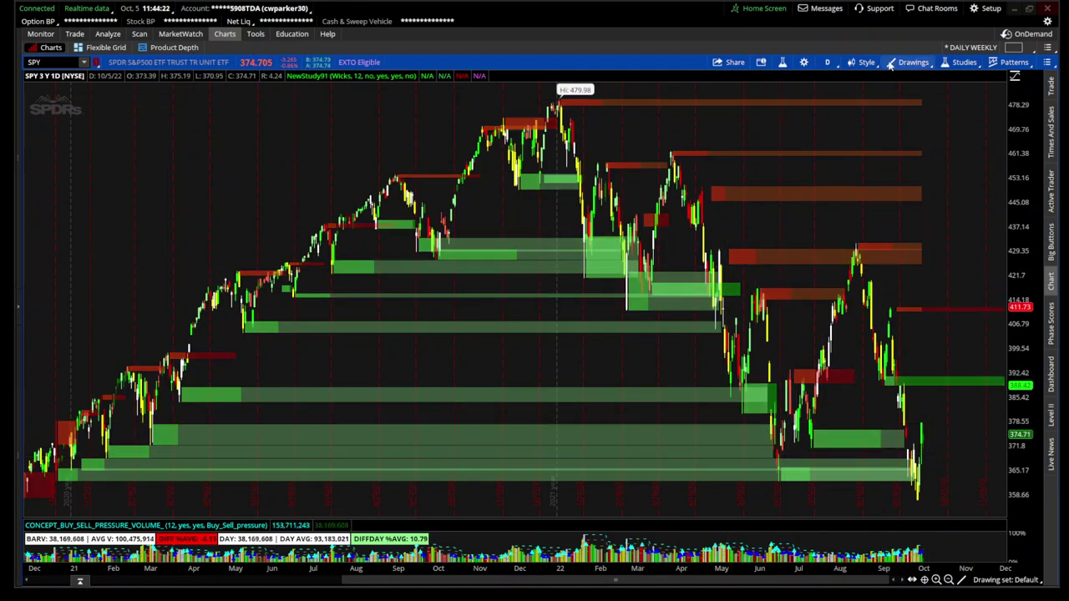
Step: Switch the chart to the 30-day hourly (30 D : 1h) time frame and examine the zones around the October 4–5 candles
click(827, 62)
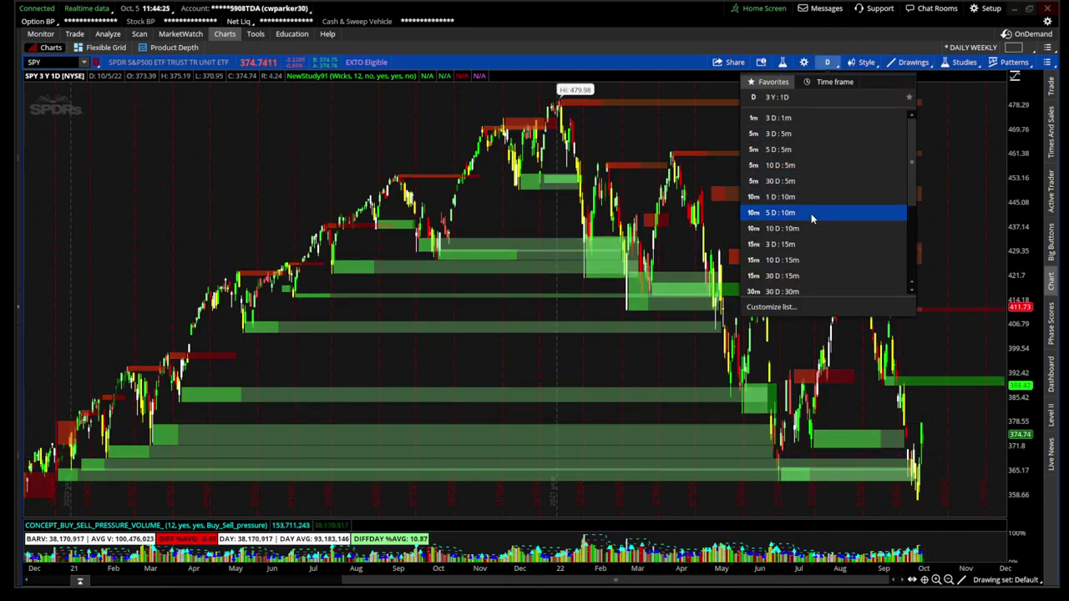
scroll(816, 279, down, 1)
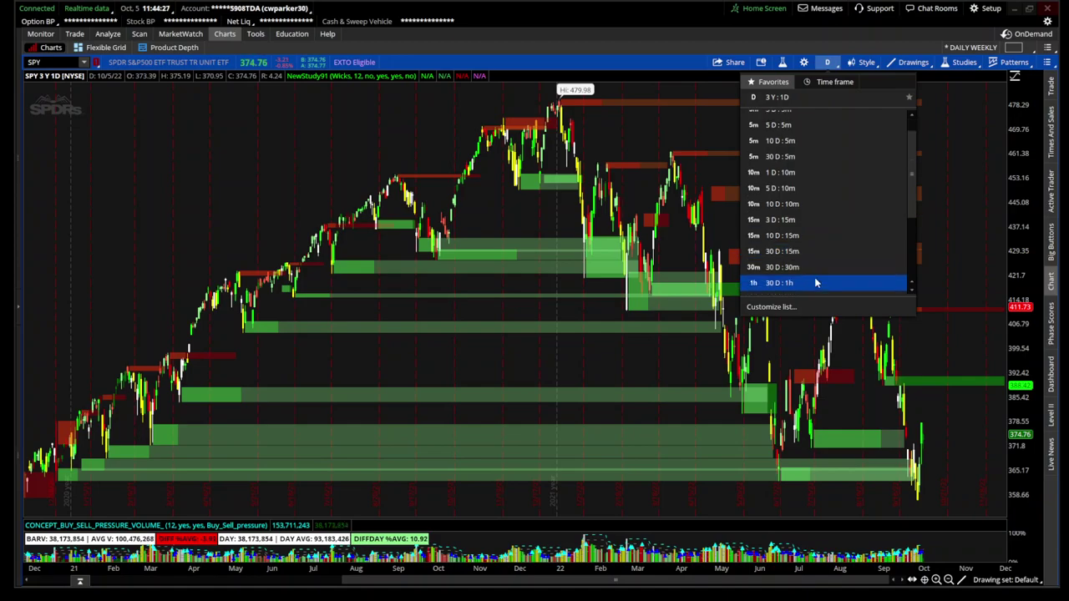
click(815, 282)
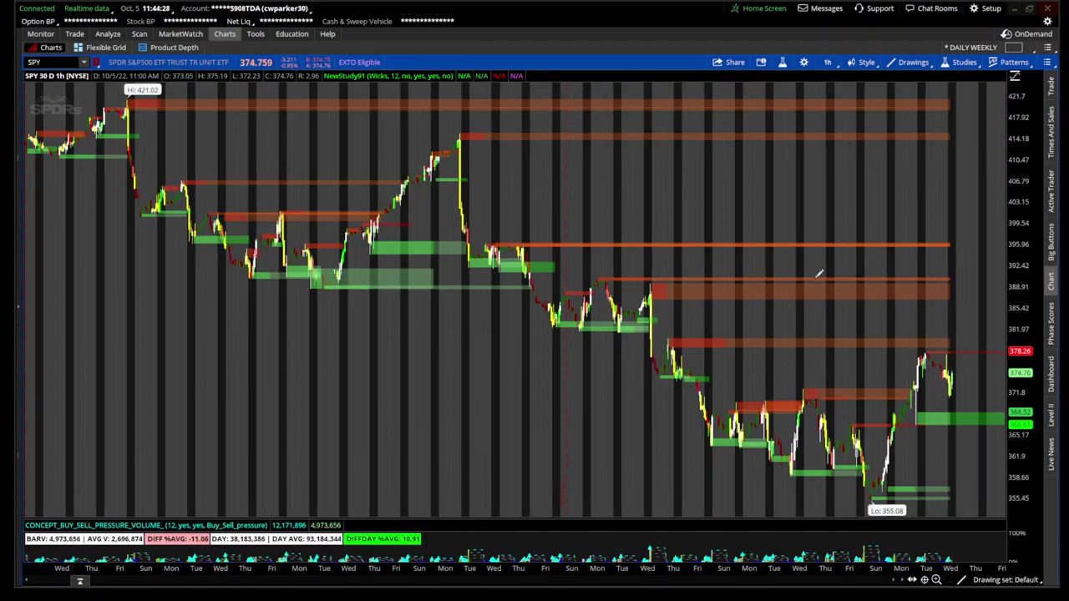
drag(507, 275, 991, 332)
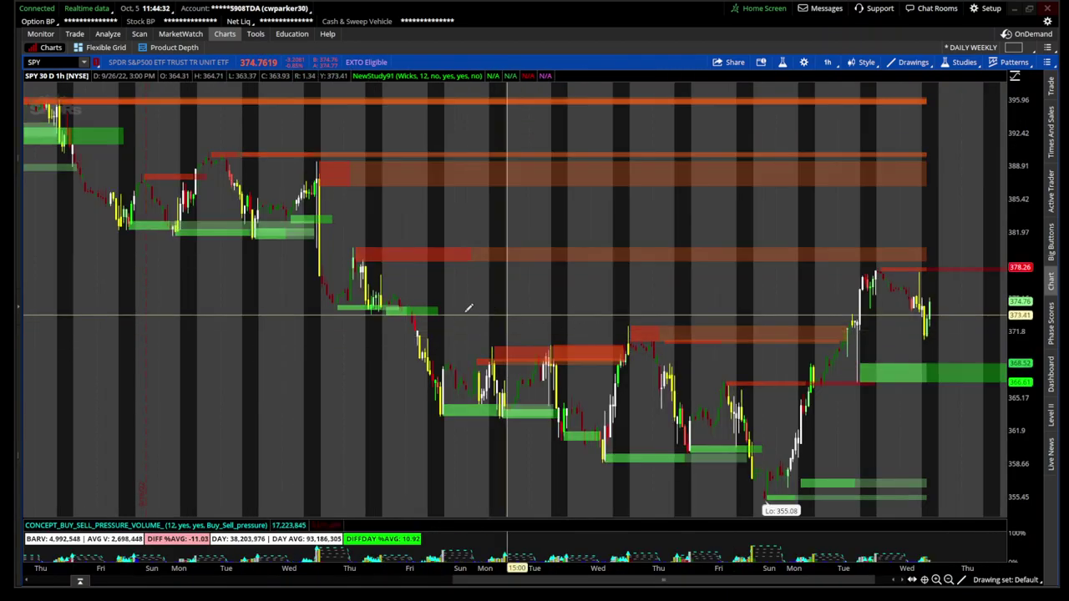
drag(517, 334, 370, 334)
mouse_move(772, 342)
mouse_down()
mouse_move(998, 346)
mouse_move(947, 362)
mouse_up()
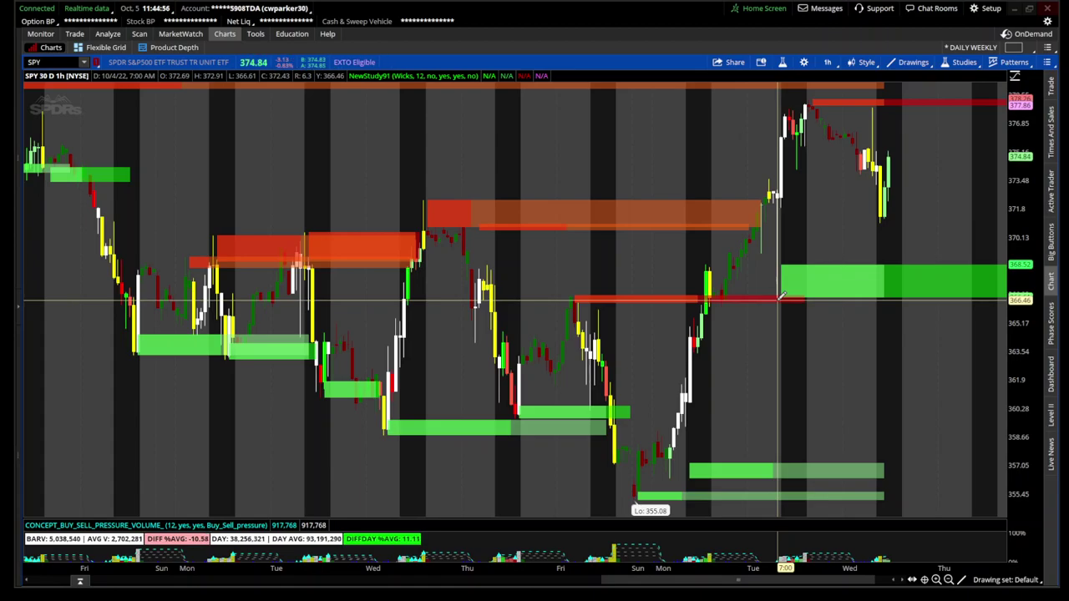
drag(650, 295, 1002, 296)
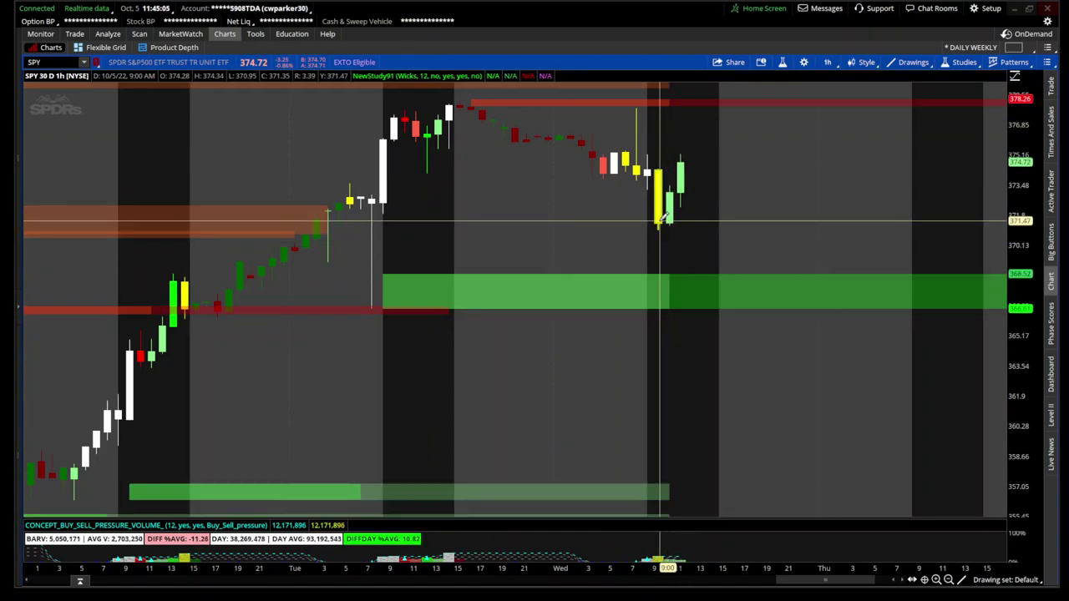
Step: Open the NewStudy91 price study's settings and review its wicks-or-bodies, main cloud and main lines inputs
click(782, 61)
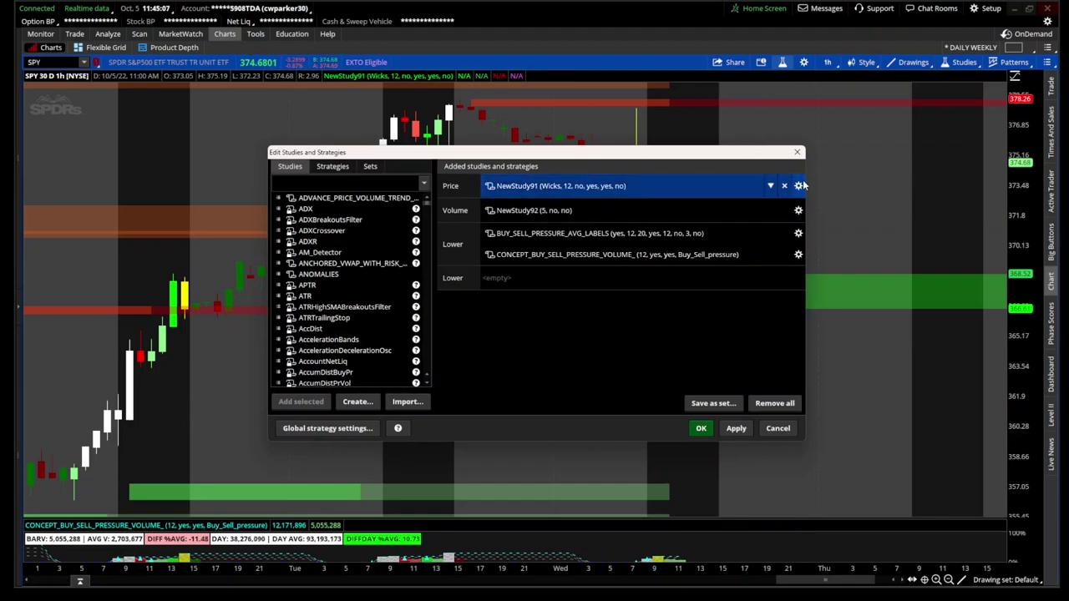
click(799, 186)
click(522, 180)
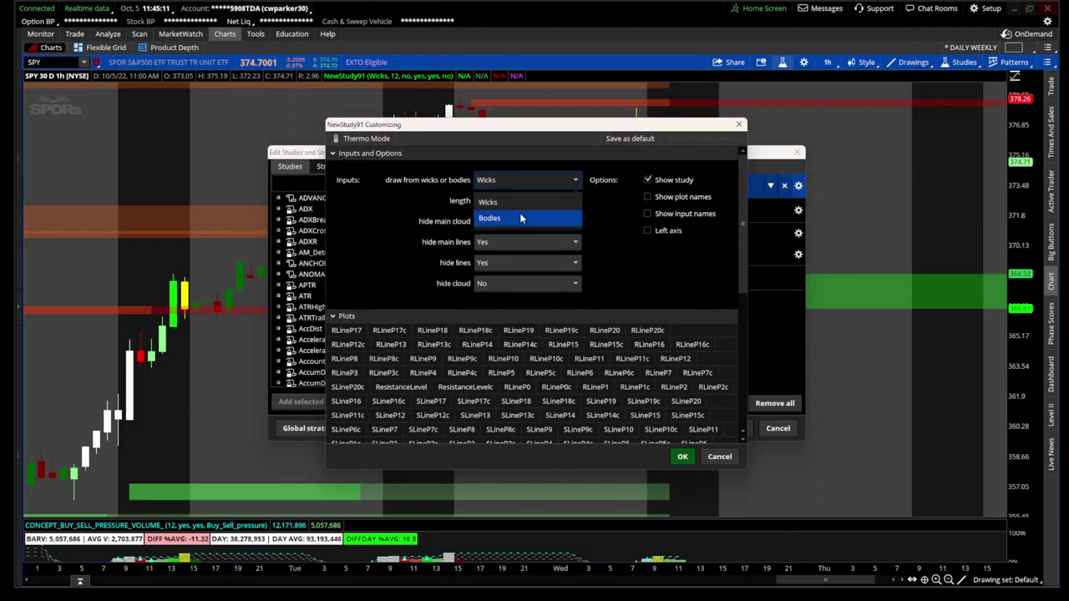
click(607, 220)
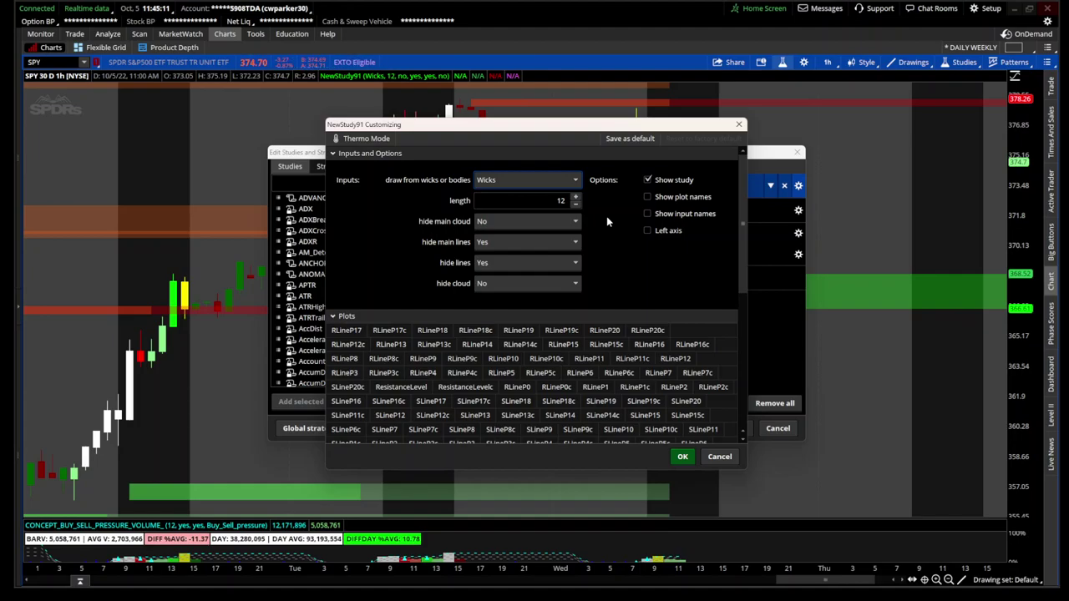
click(543, 217)
click(544, 217)
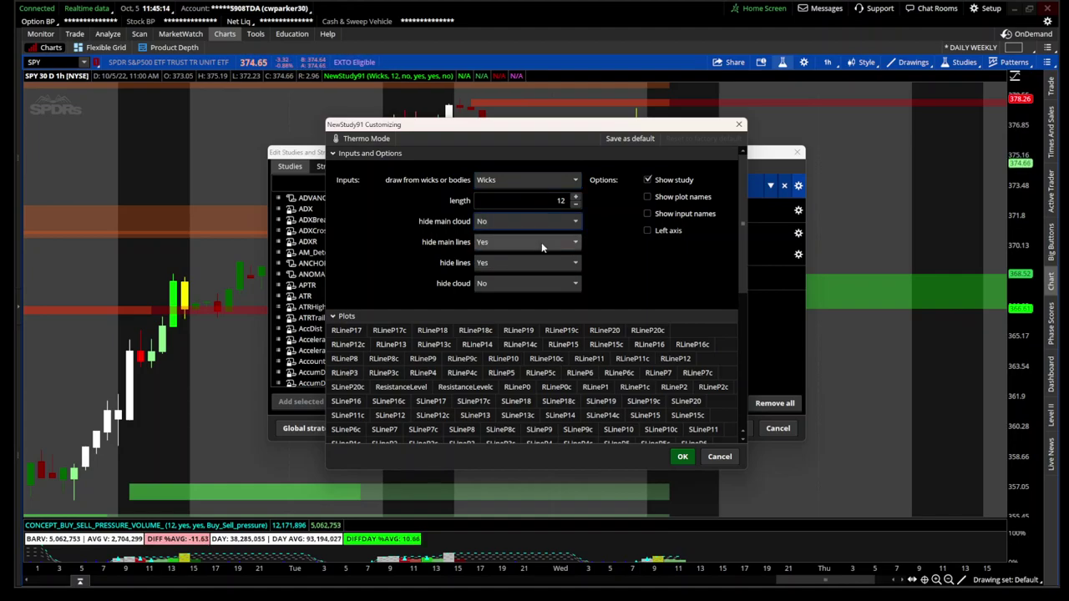
click(541, 242)
click(541, 242)
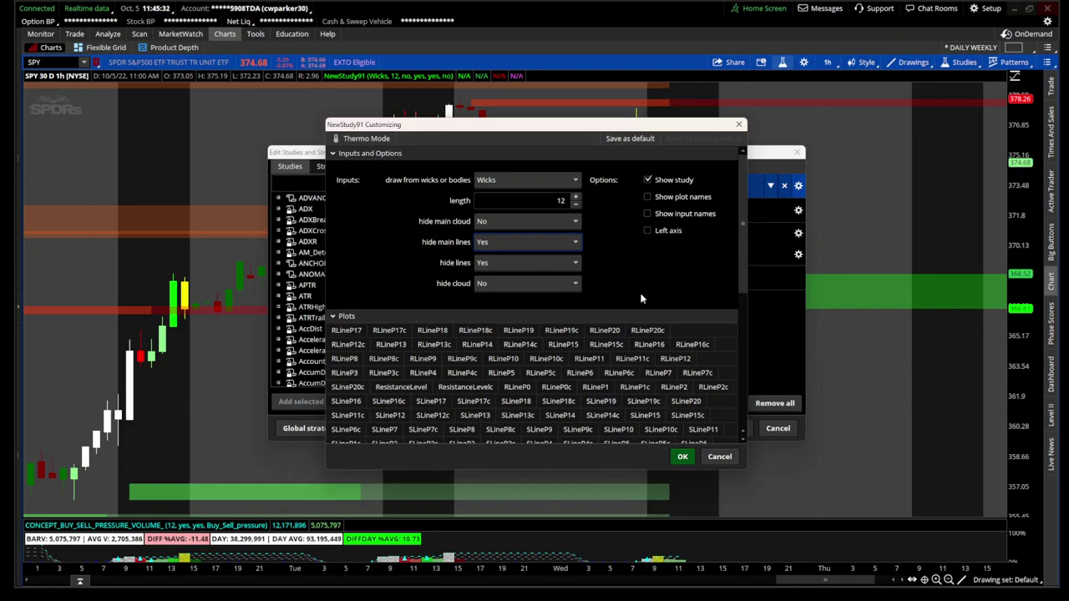
Step: Review NewStudy91's plot options and its global colors for resistance and support zones
scroll(678, 288, down, 5)
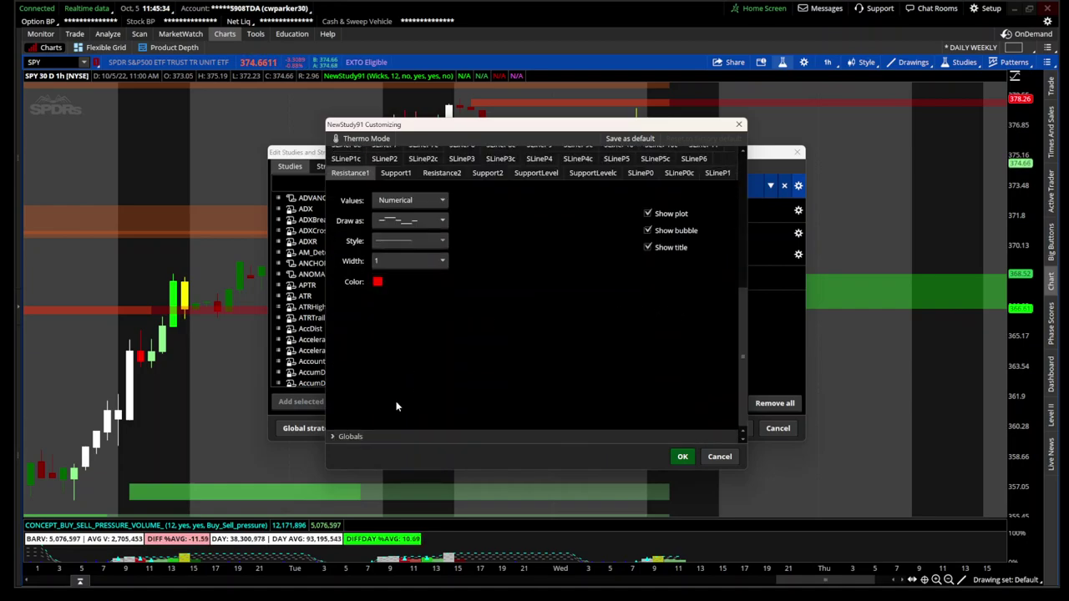
click(347, 436)
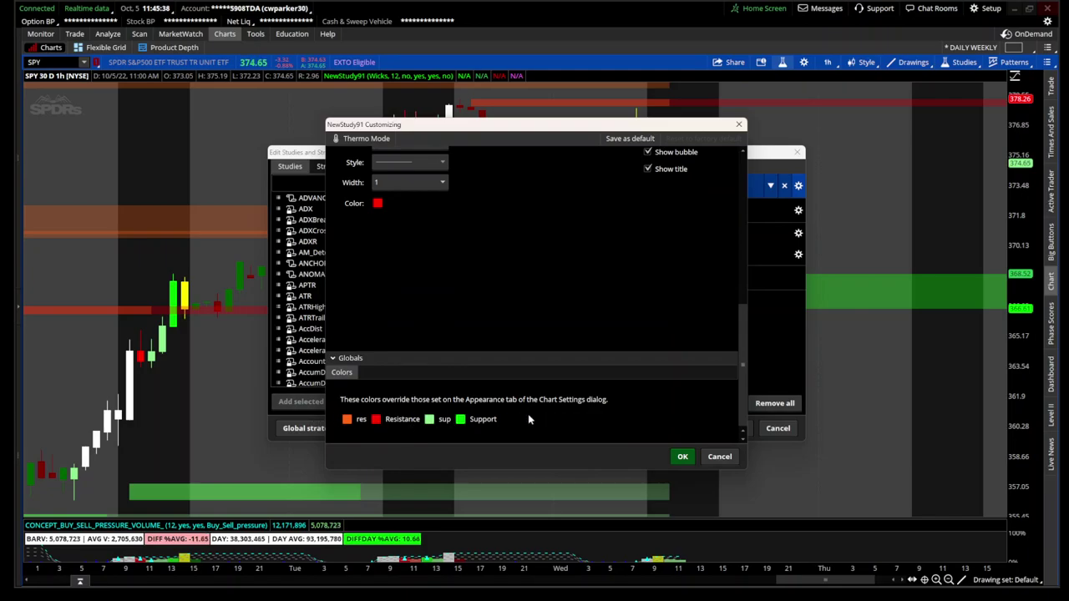
scroll(595, 351, up, 3)
scroll(594, 352, down, 1)
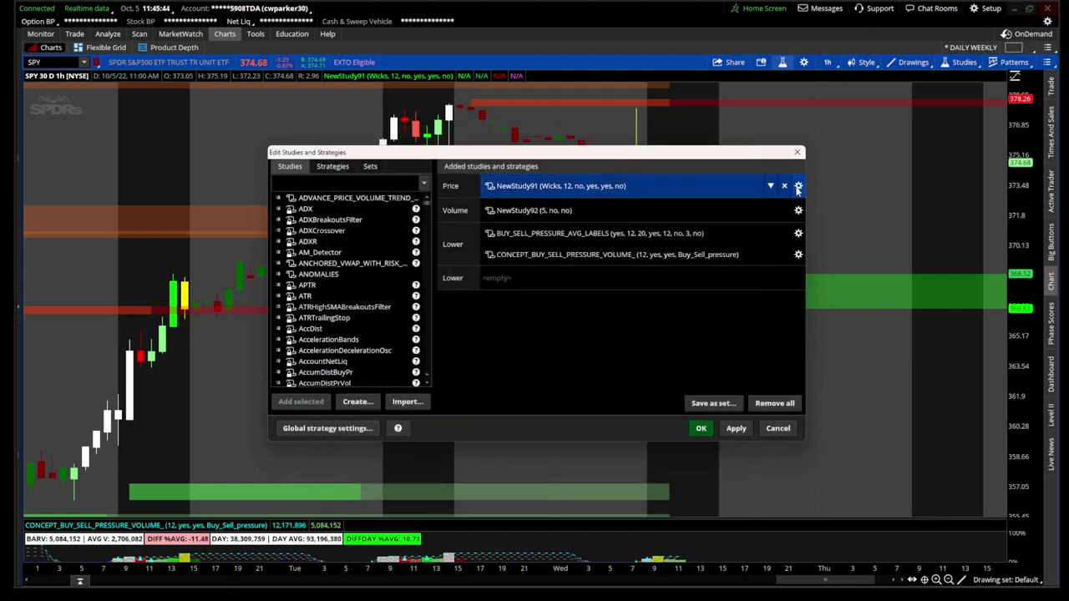
Step: Set NewStudy91's length to 8, apply it, and examine the resulting zones on the hourly SPY chart
double_click(525, 192)
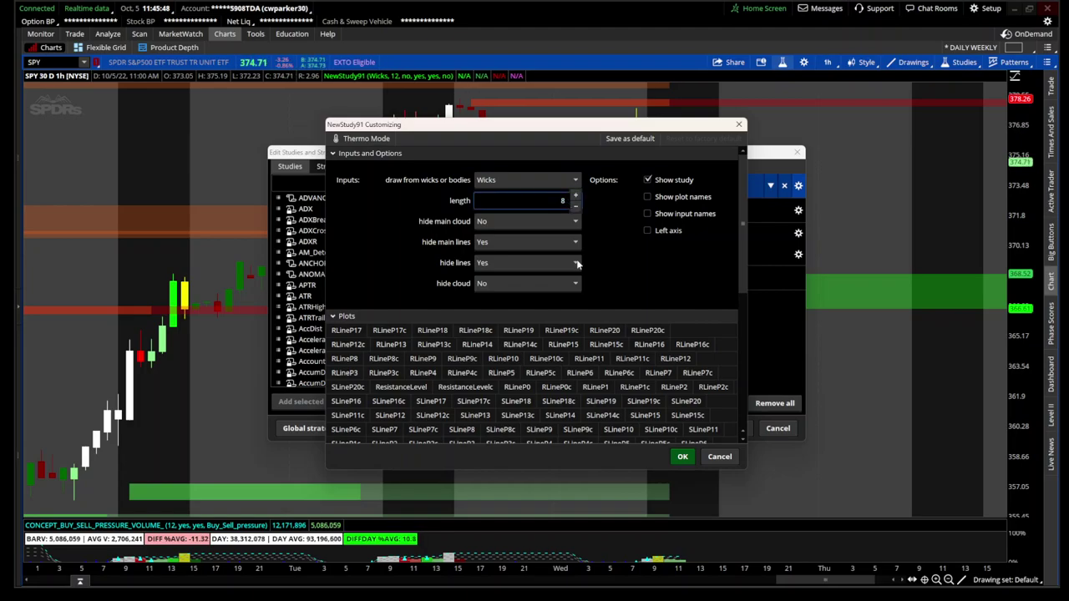
click(682, 457)
click(697, 428)
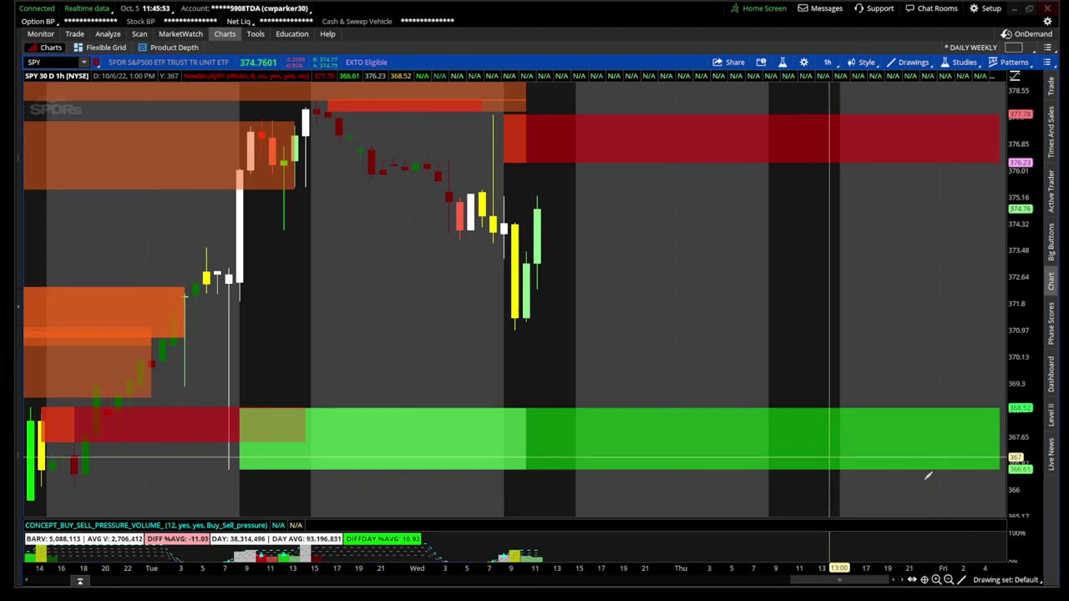
click(950, 580)
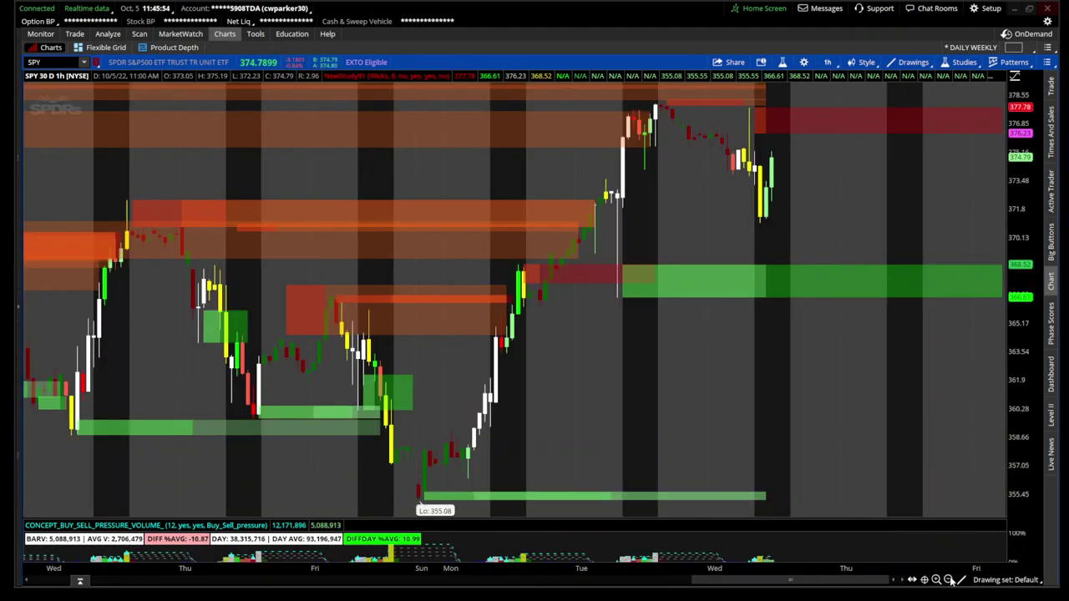
click(949, 580)
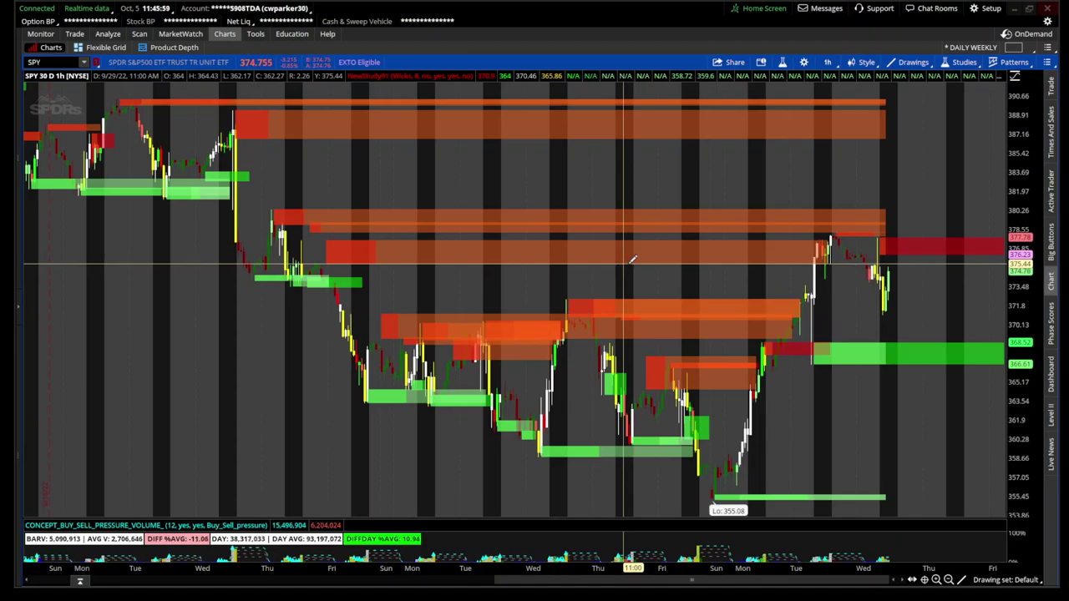
drag(673, 282, 962, 304)
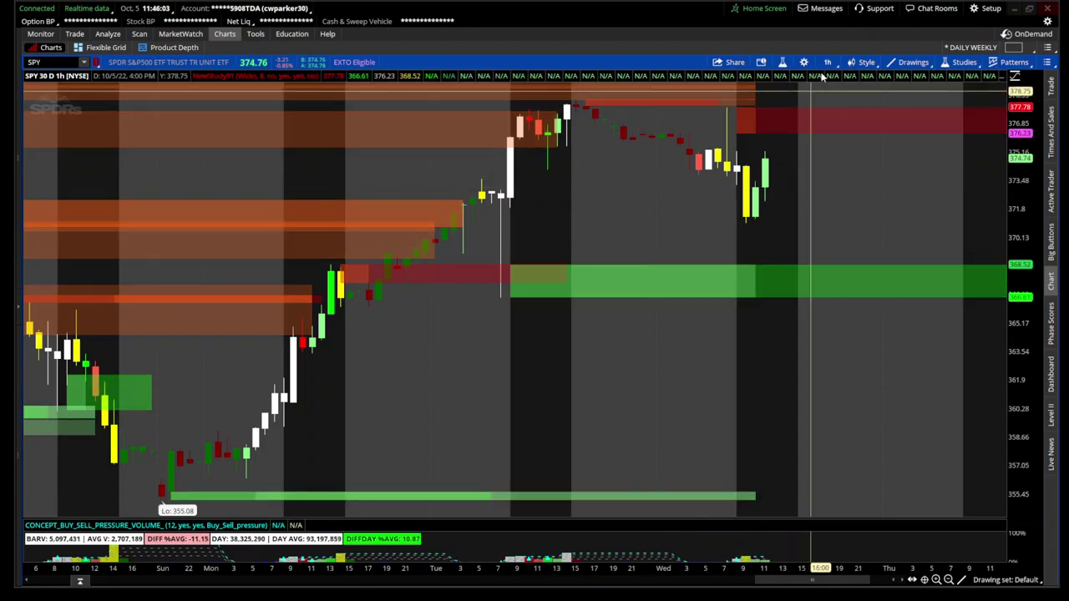
Step: Switch the SPY chart to the 30-day 15-minute (30 D : 15m) time frame and examine the zones around the October 5 candles
click(826, 62)
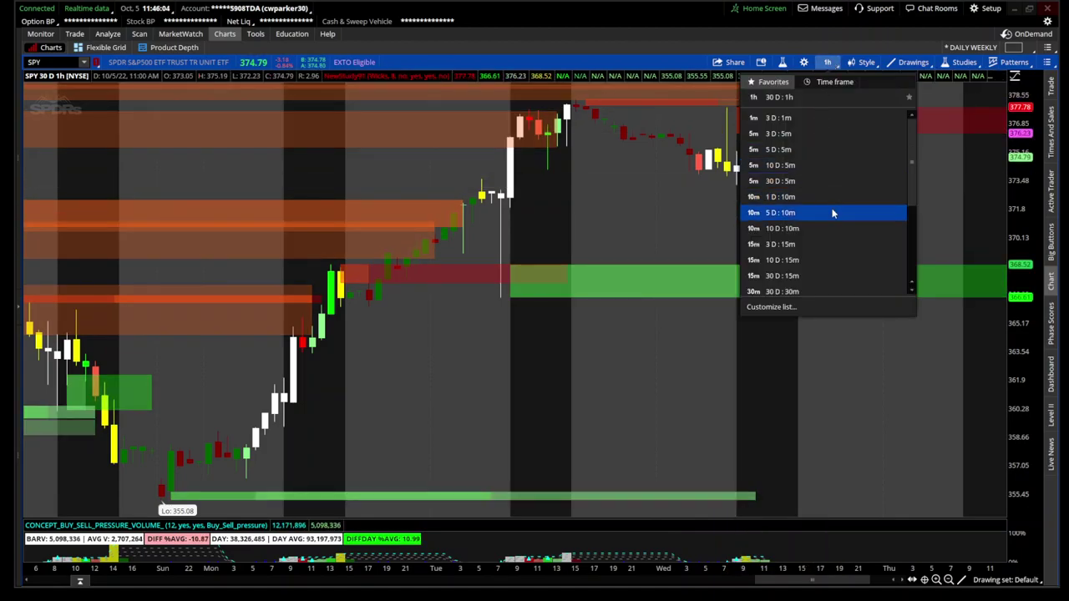
click(834, 269)
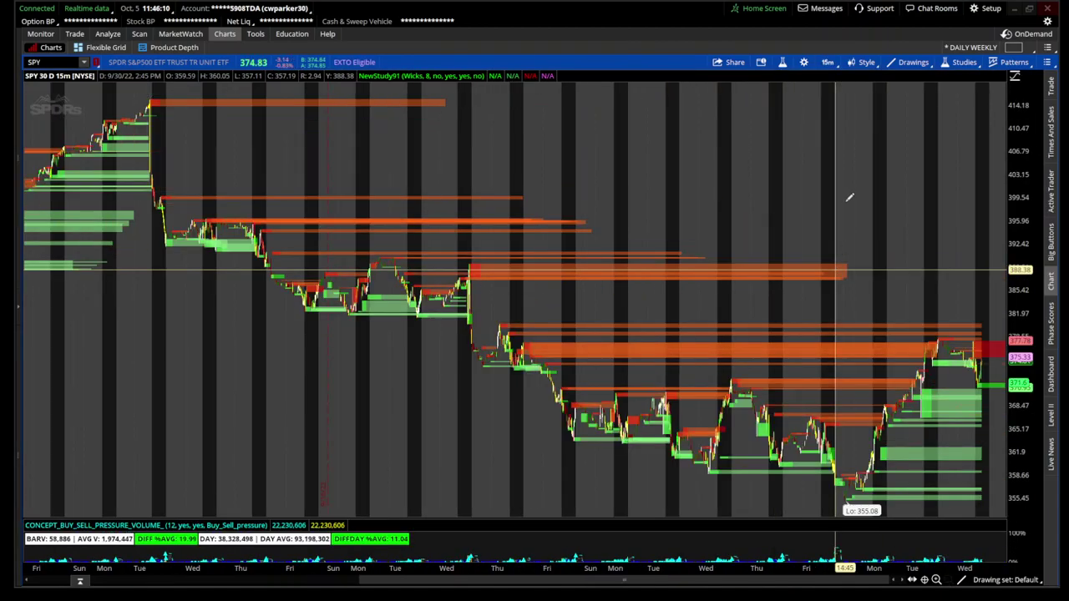
drag(788, 179, 991, 218)
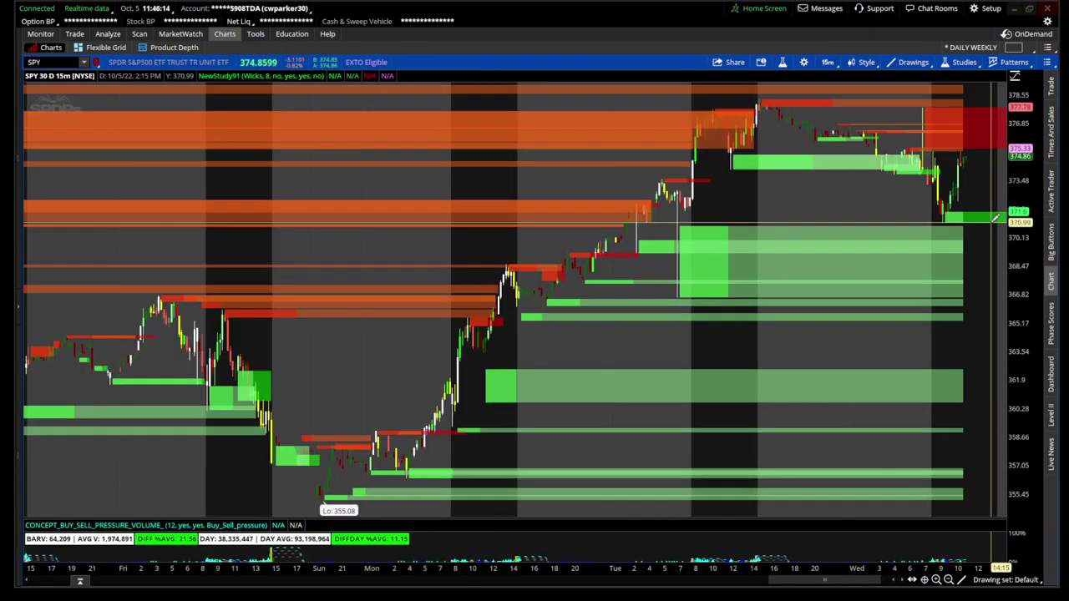
drag(546, 180, 956, 182)
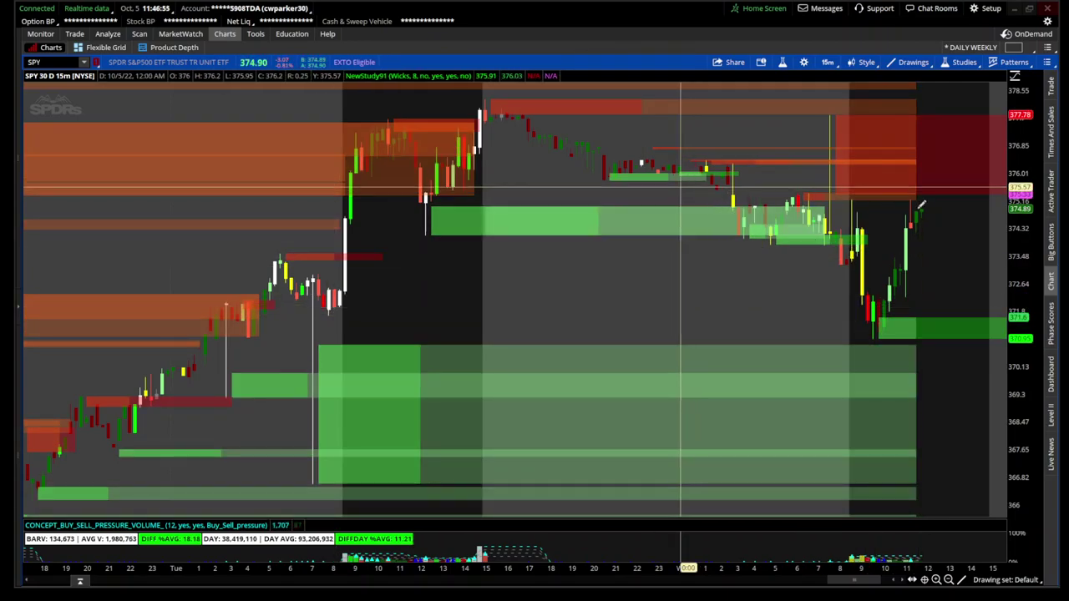
drag(680, 245, 919, 212)
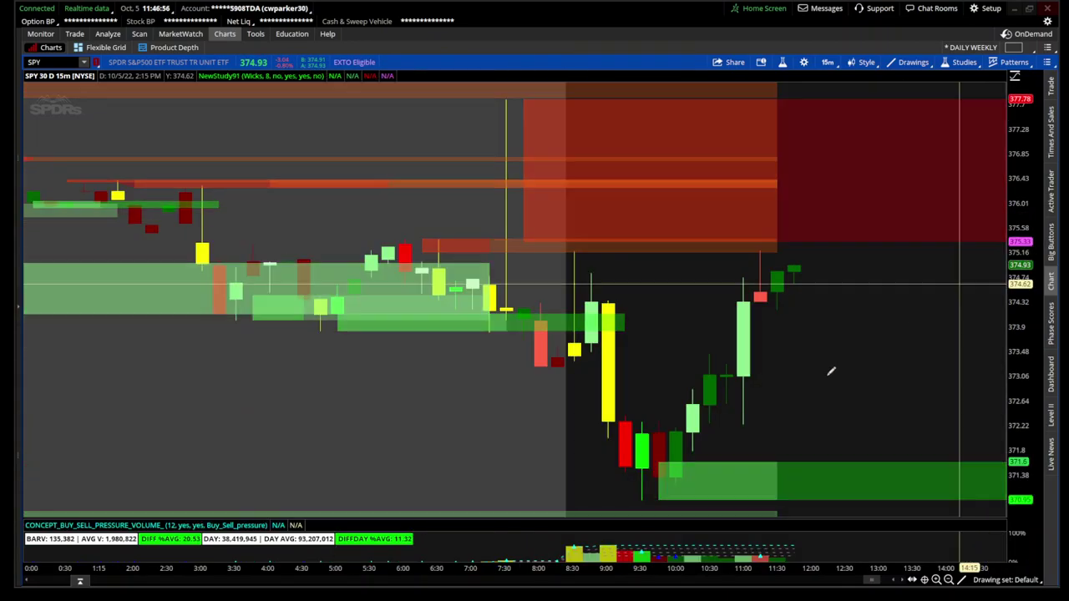
Step: Switch the SPY chart to the 10-day 5-minute (10 D : 5m) time frame and examine the October 5 zones
click(827, 62)
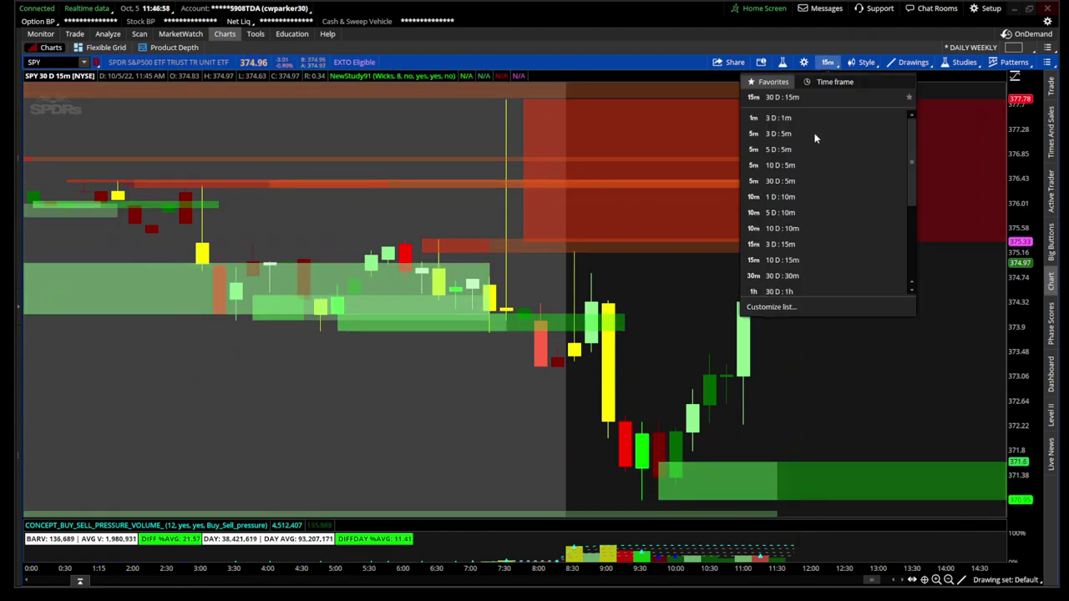
click(837, 164)
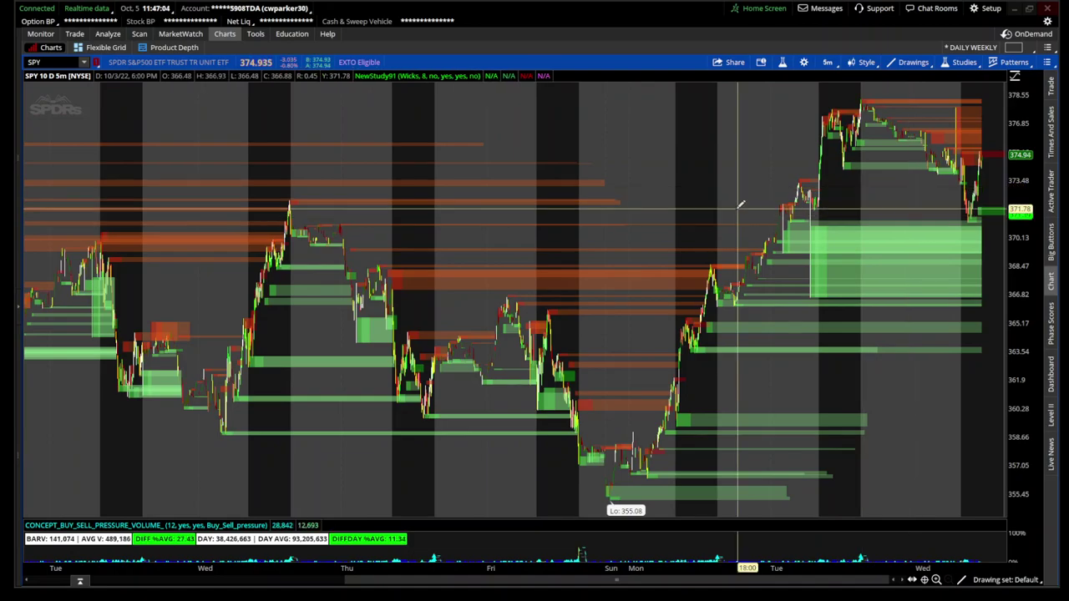
drag(736, 209, 1023, 237)
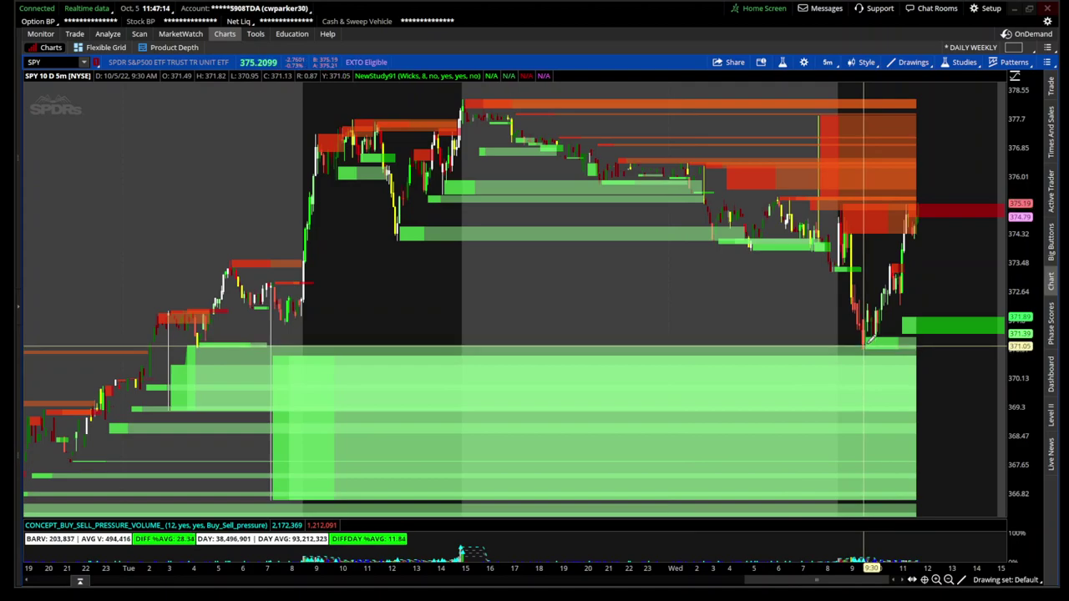
drag(1002, 321, 710, 276)
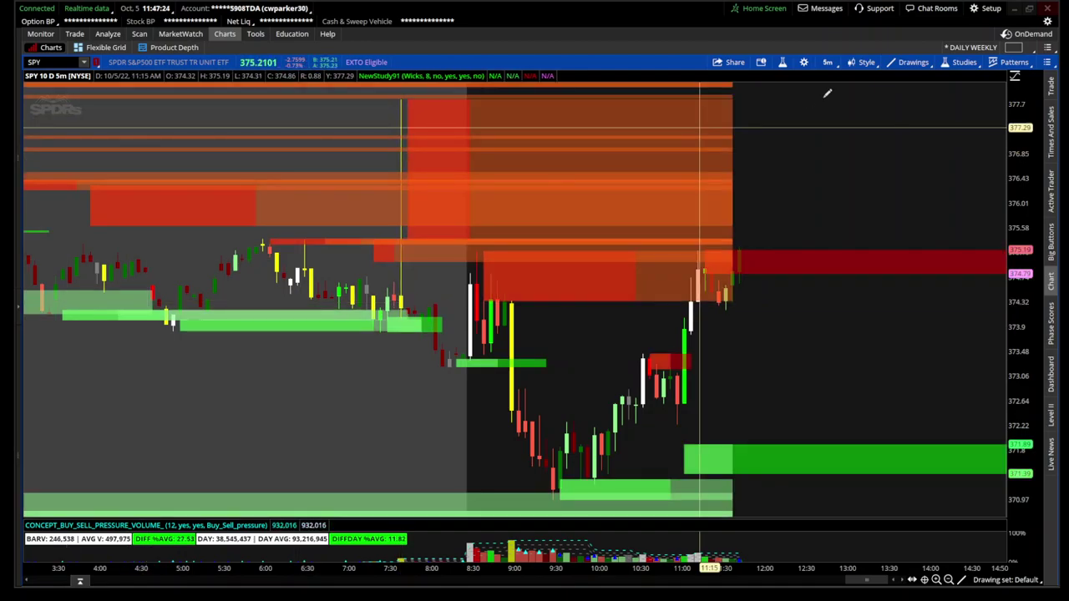
Step: Undo the clearing of the drawing set to restore the drawings on the SPY chart
click(900, 66)
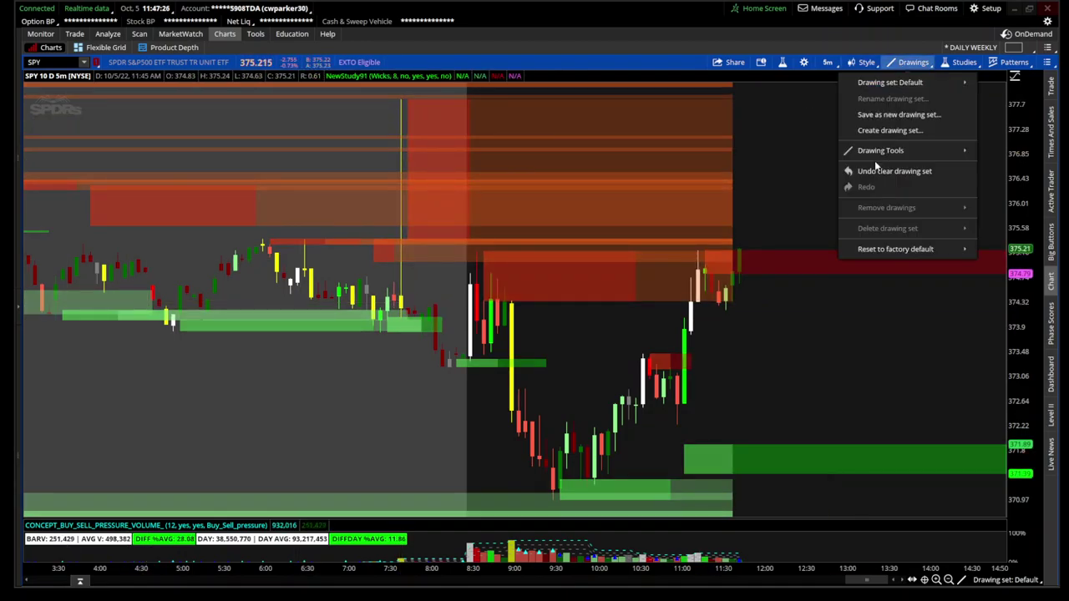
mouse_move(872, 153)
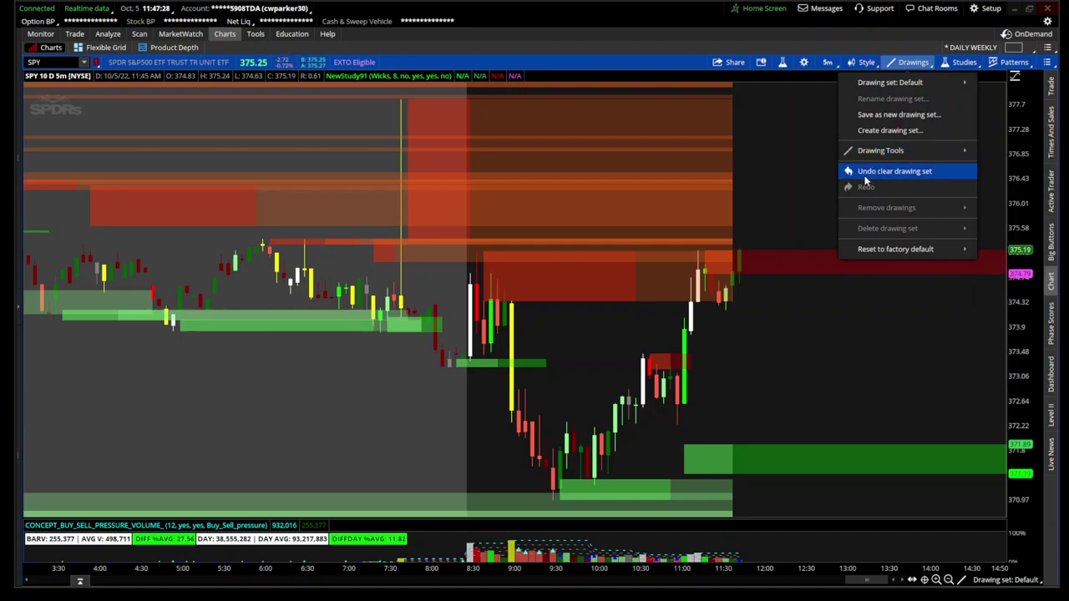
click(866, 173)
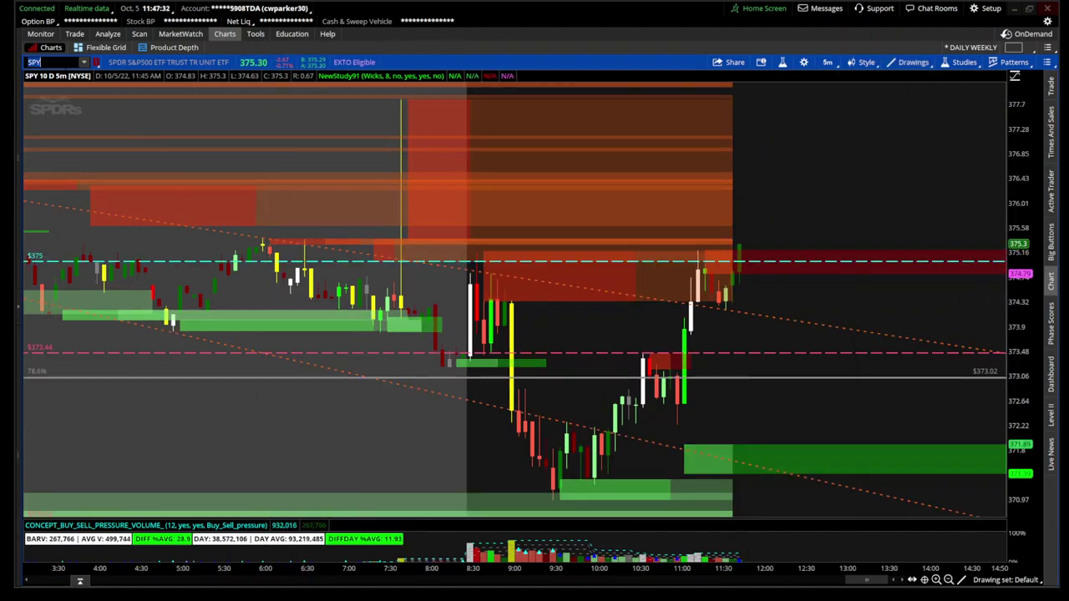
Step: Change the chart symbol to /ES and examine its 5-minute price zones for October 4–5
key(Return)
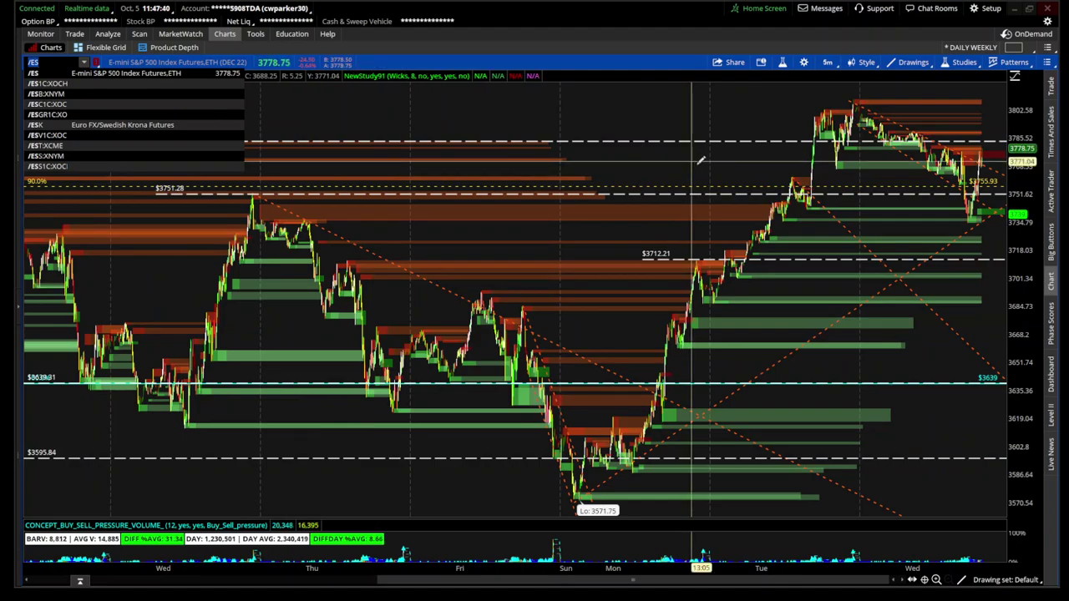
mouse_move(714, 164)
mouse_down()
mouse_move(918, 172)
mouse_move(898, 175)
mouse_up()
drag(1012, 191, 1033, 195)
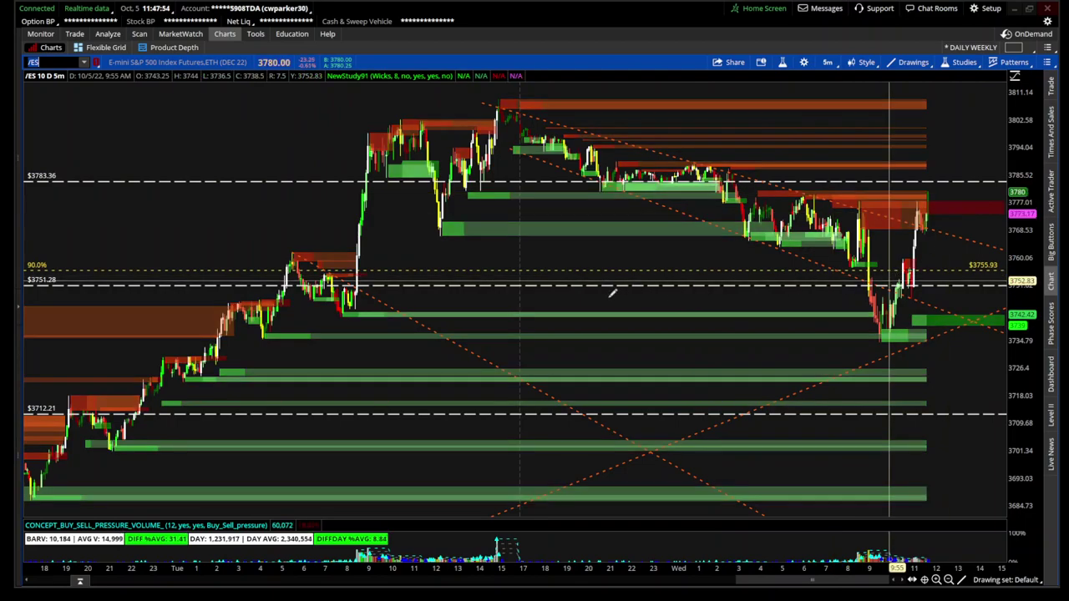
drag(438, 248, 1012, 324)
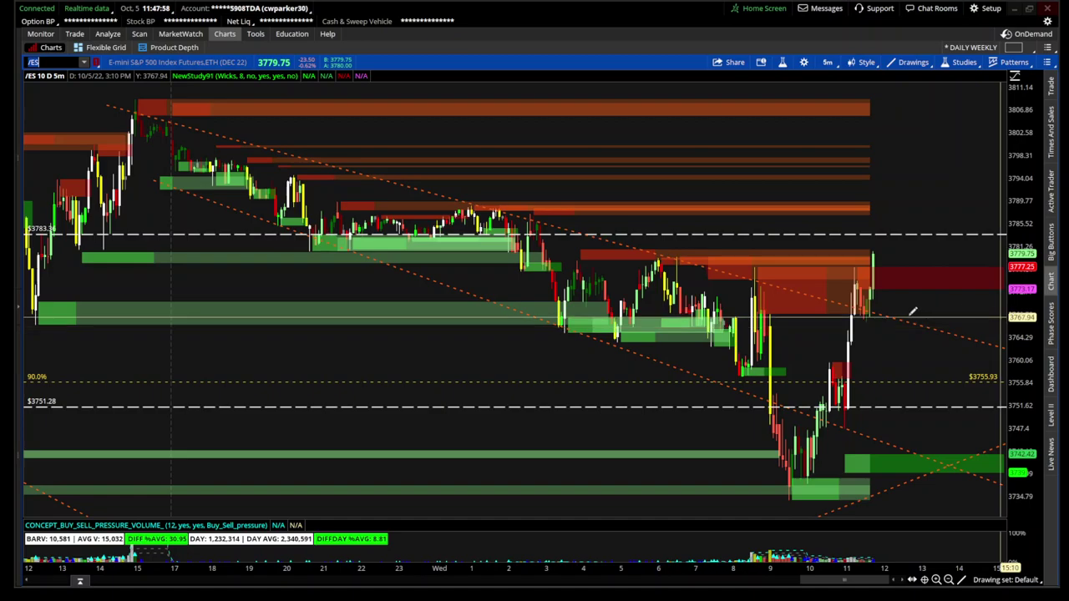
Step: Review the NewStudy91 input settings on the /ES chart and accept them as they are
click(783, 62)
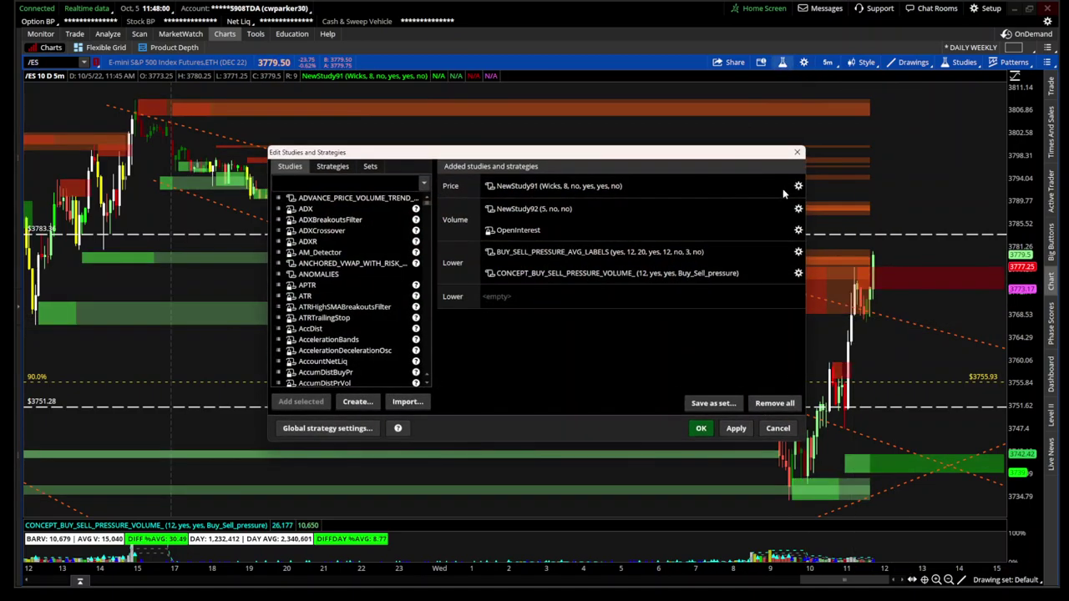
click(798, 186)
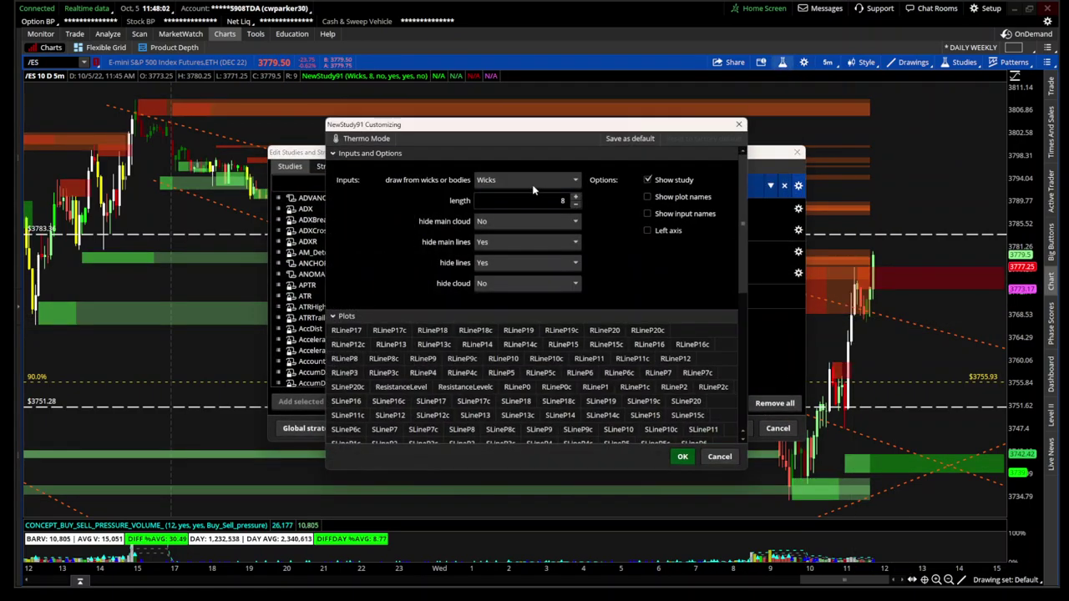
click(684, 457)
click(699, 430)
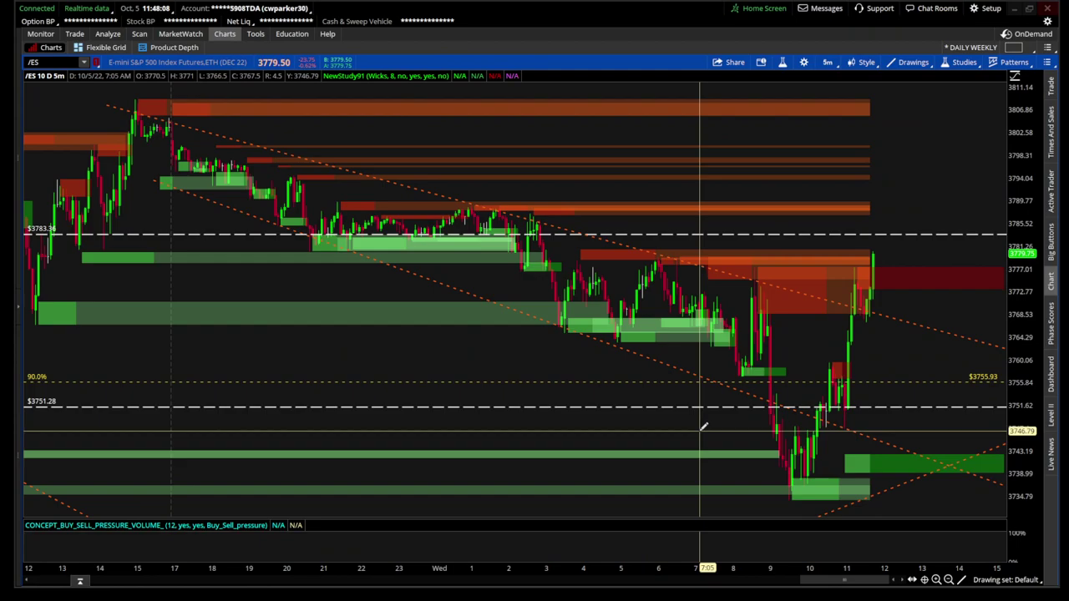
Step: Examine the support and resistance zones on the 5-minute /ES chart, from the October 4 rise to the latest October 5 candles
click(948, 579)
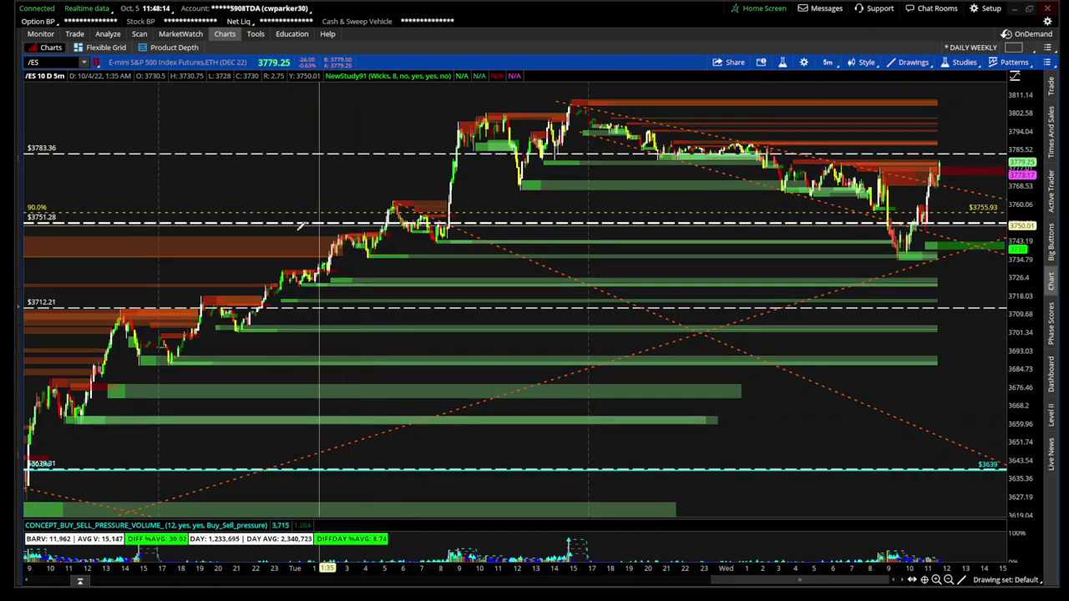
click(632, 274)
click(1034, 307)
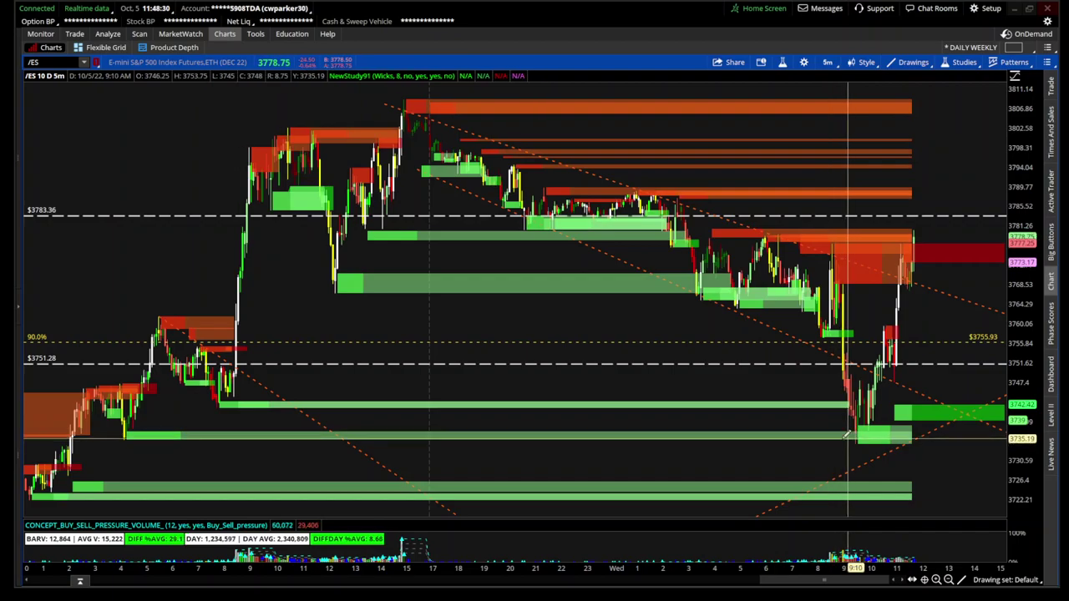
drag(662, 376, 1002, 376)
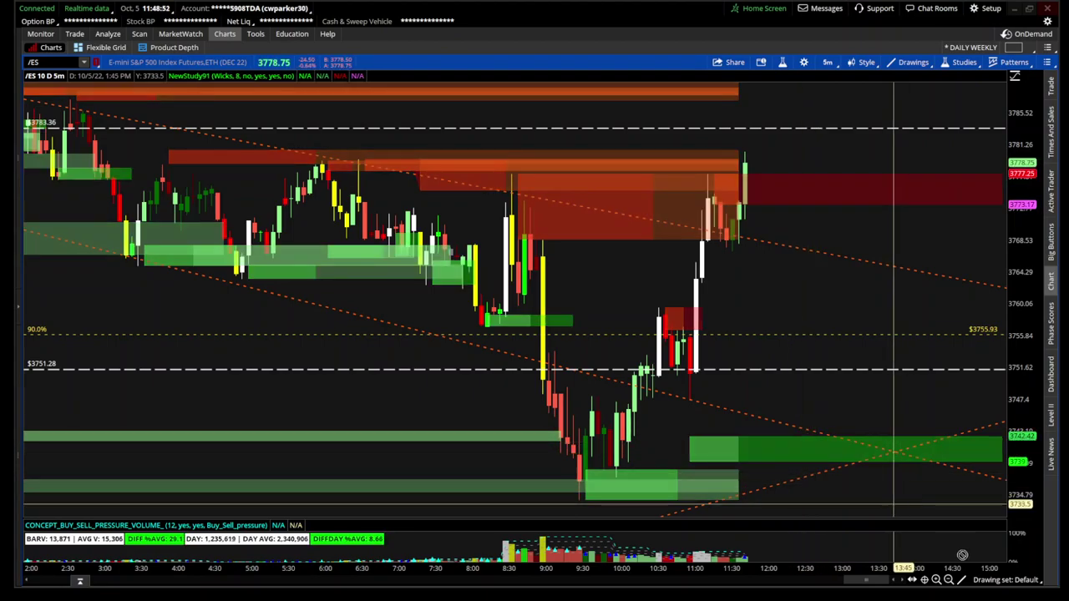
click(951, 581)
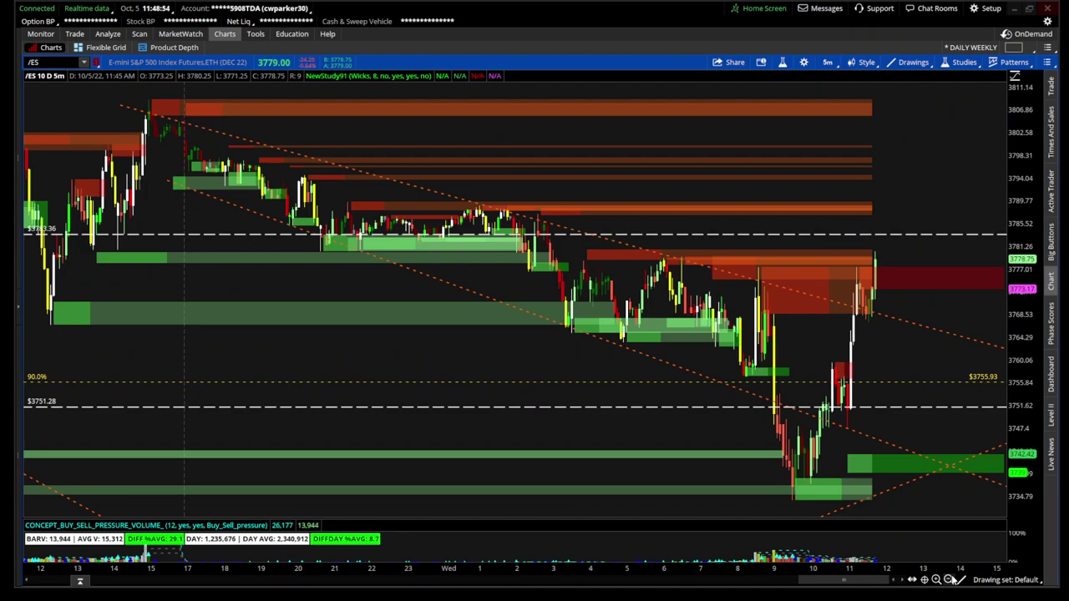
Step: Find the custom Channel_System study by searching for "chann" and add it to the 5-minute /ES chart
click(951, 579)
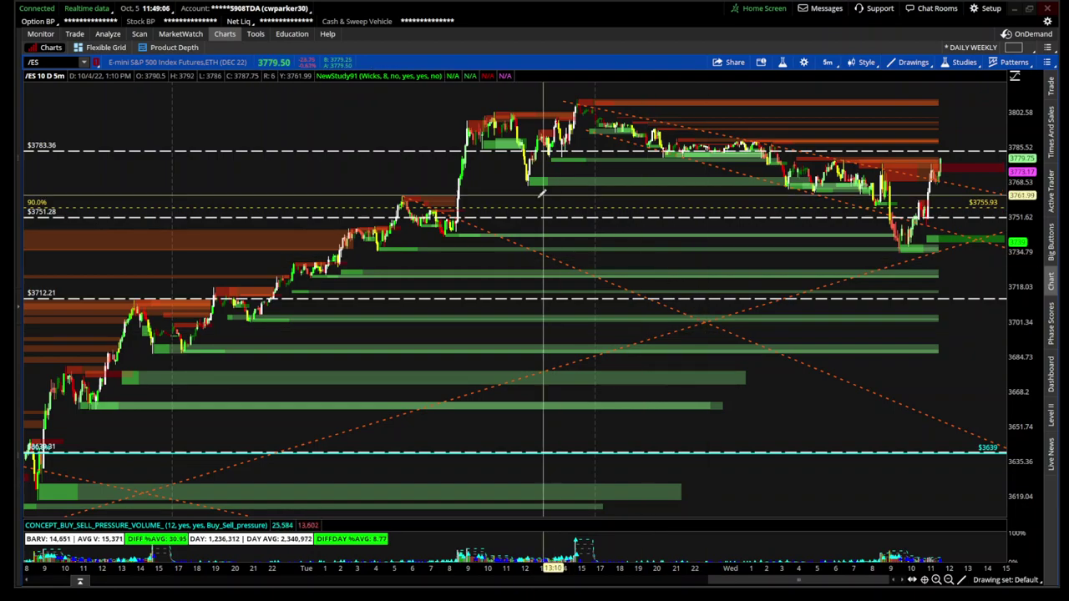
drag(497, 190, 1021, 276)
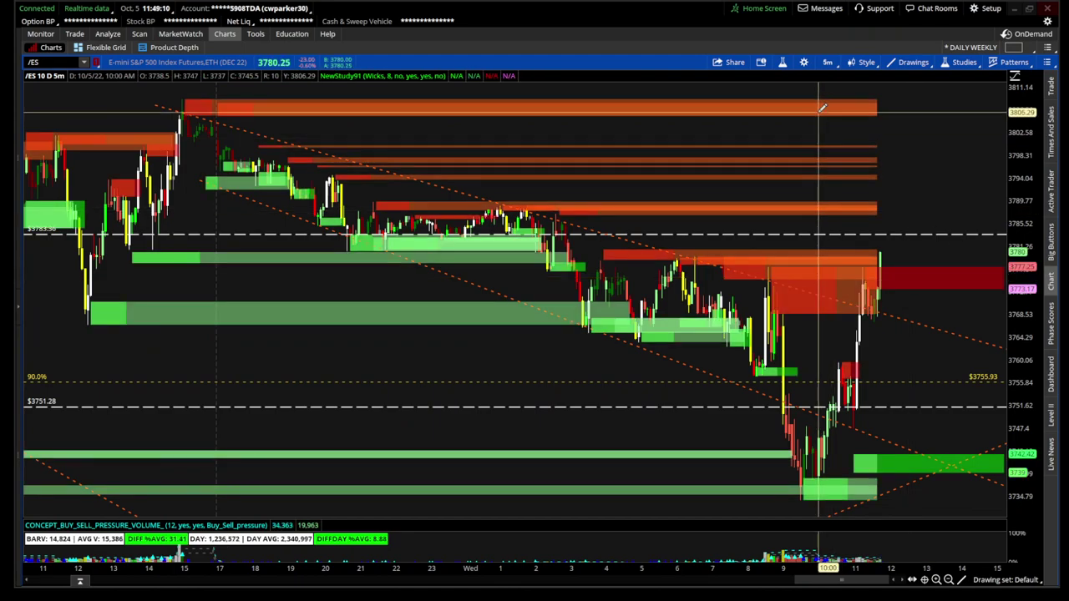
click(782, 61)
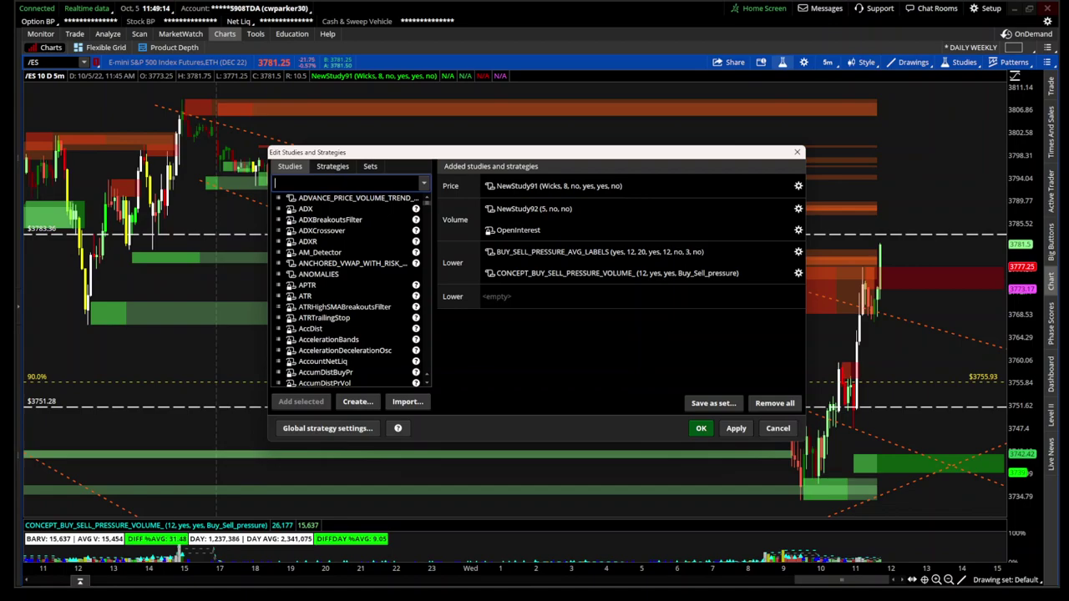
text(chann)
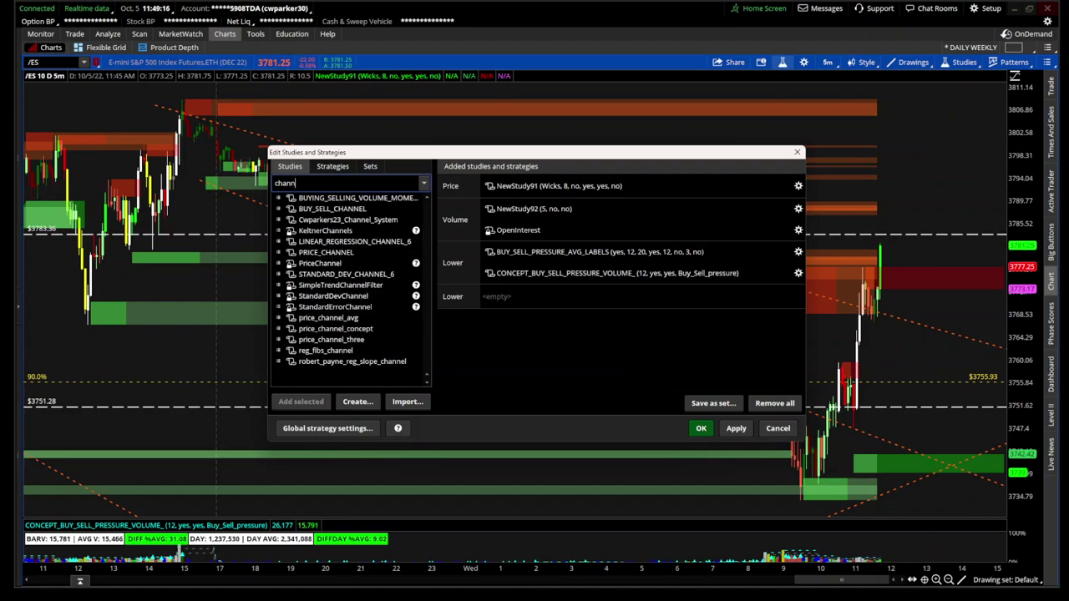
click(356, 221)
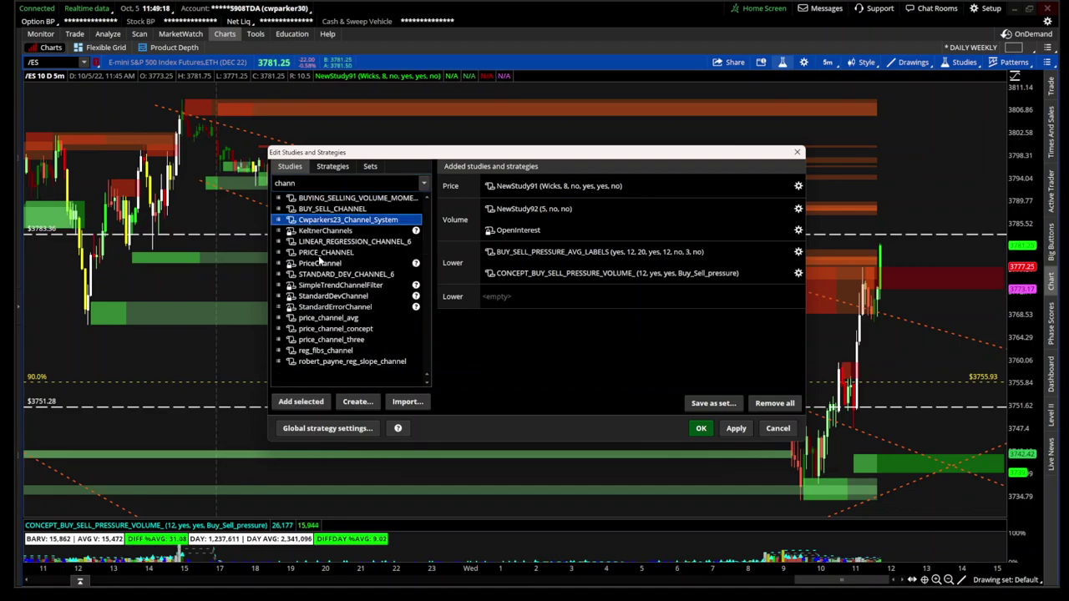
click(301, 401)
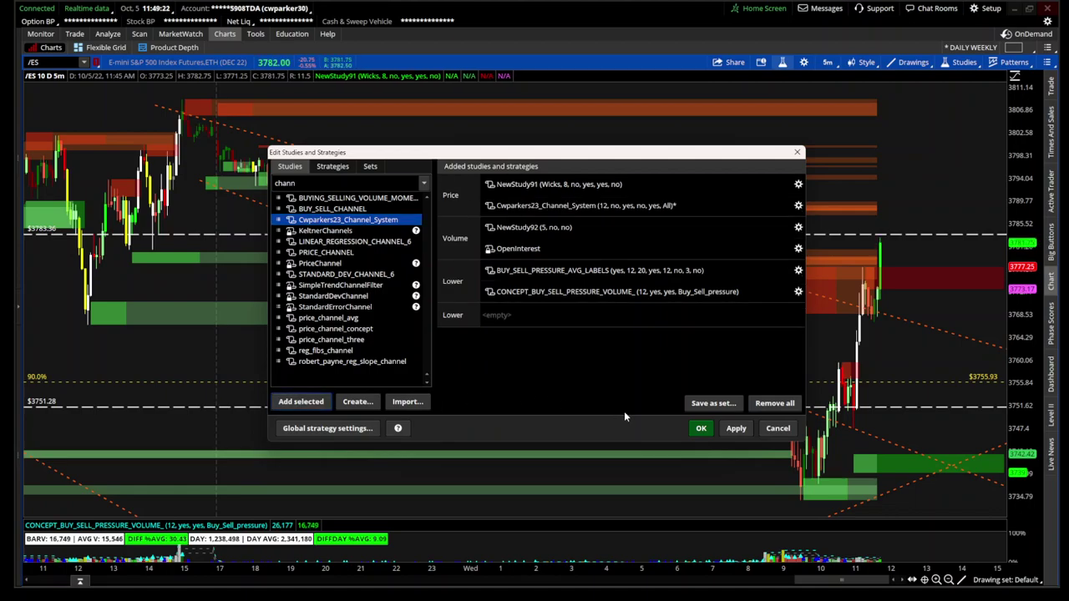
click(699, 429)
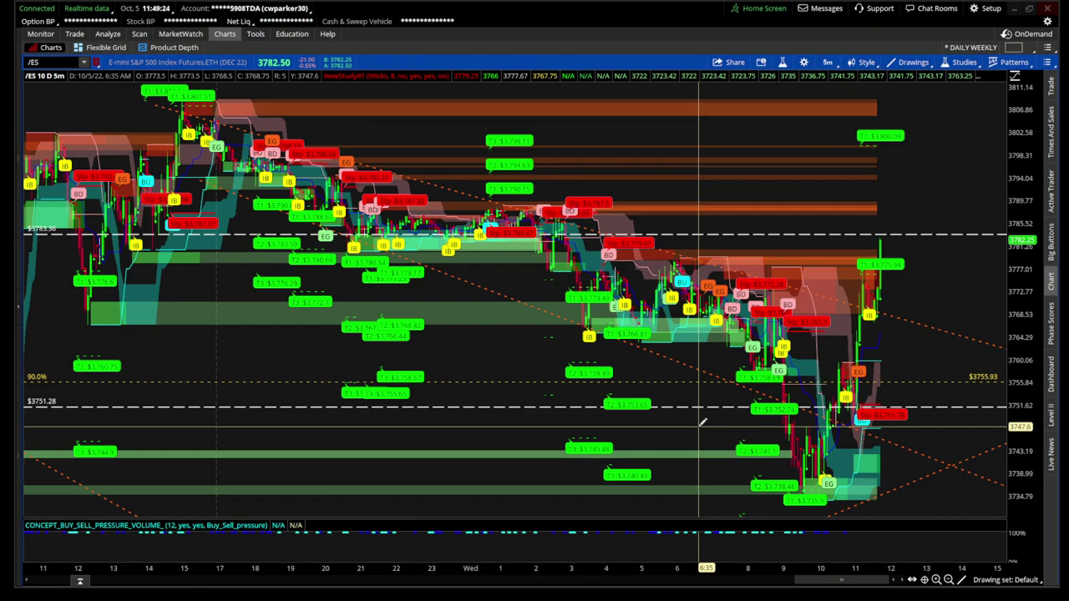
Step: Set the Channel_System study's show only today input to Today_only and apply it to the /ES chart
click(782, 61)
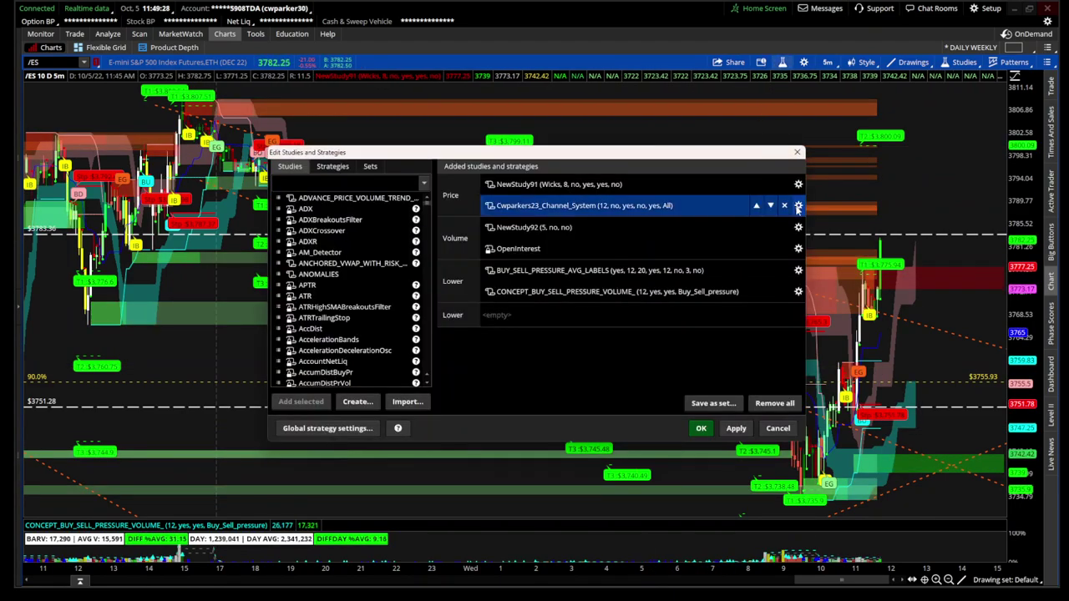
click(798, 207)
click(526, 284)
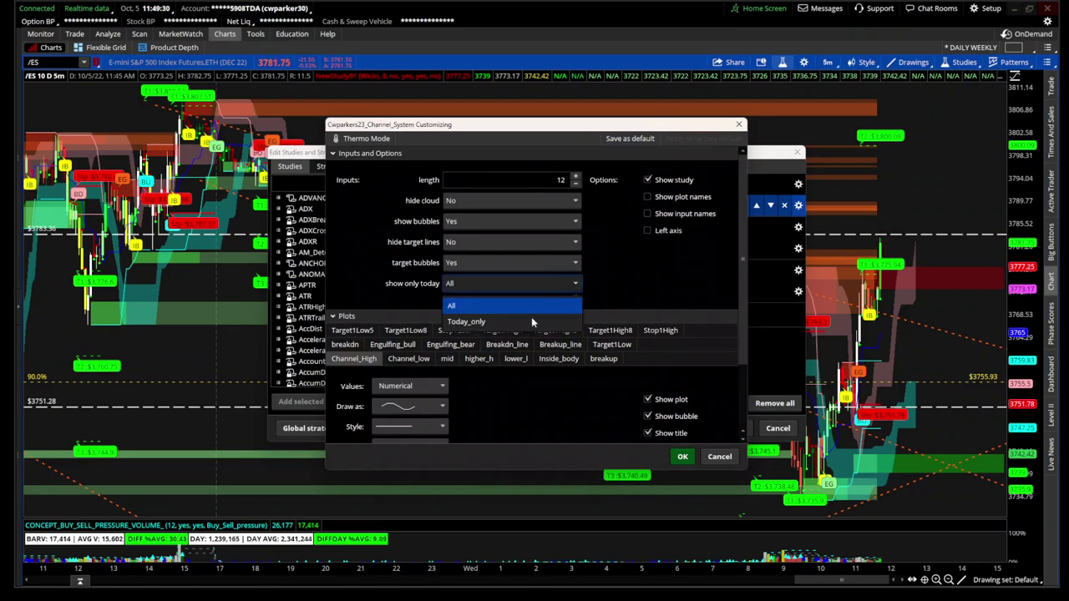
click(529, 322)
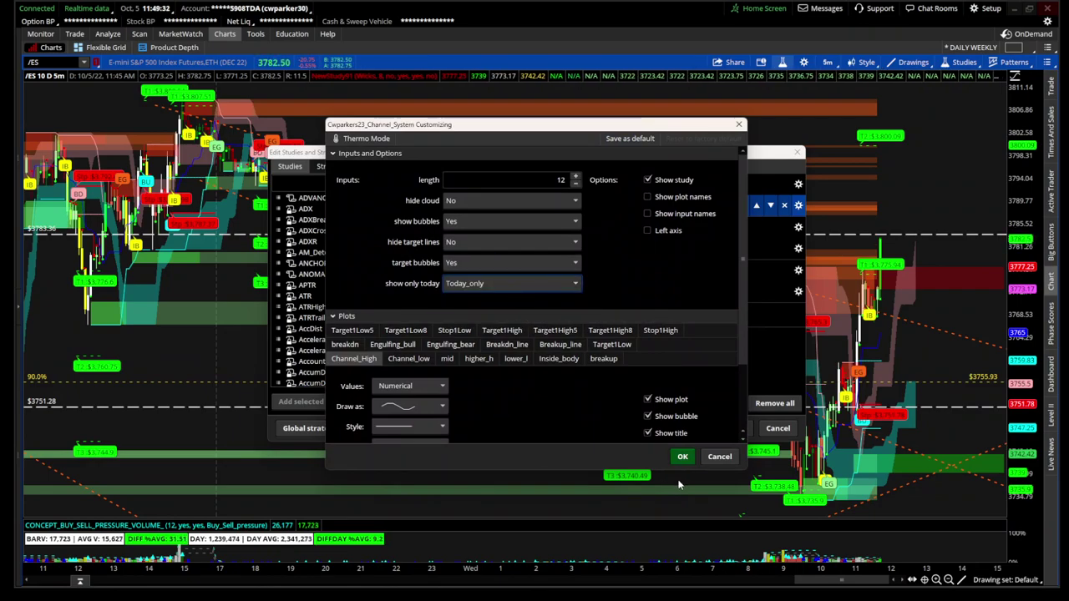
click(682, 458)
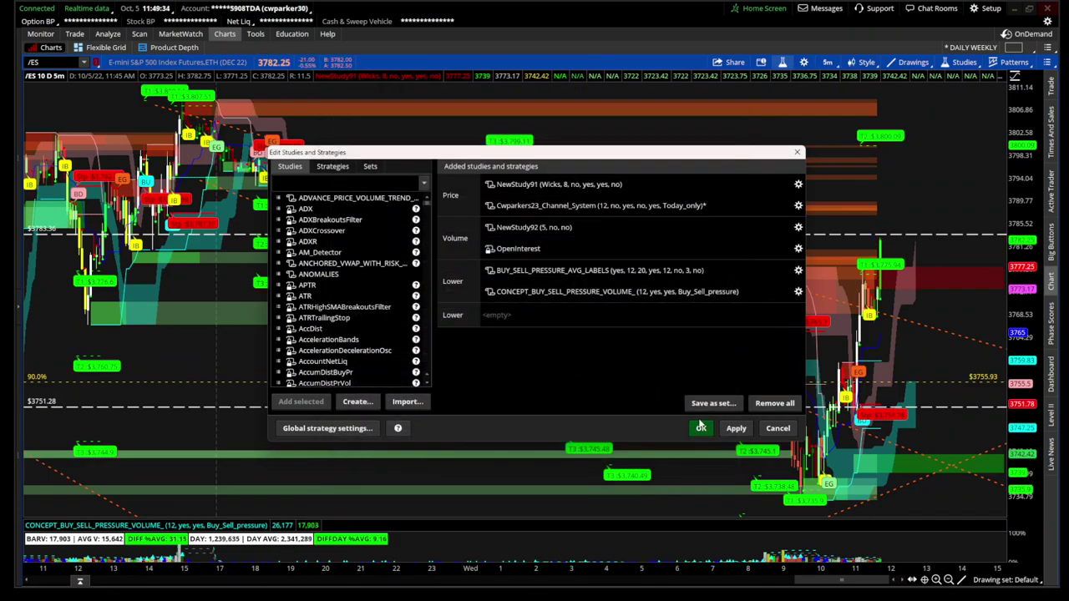
click(701, 428)
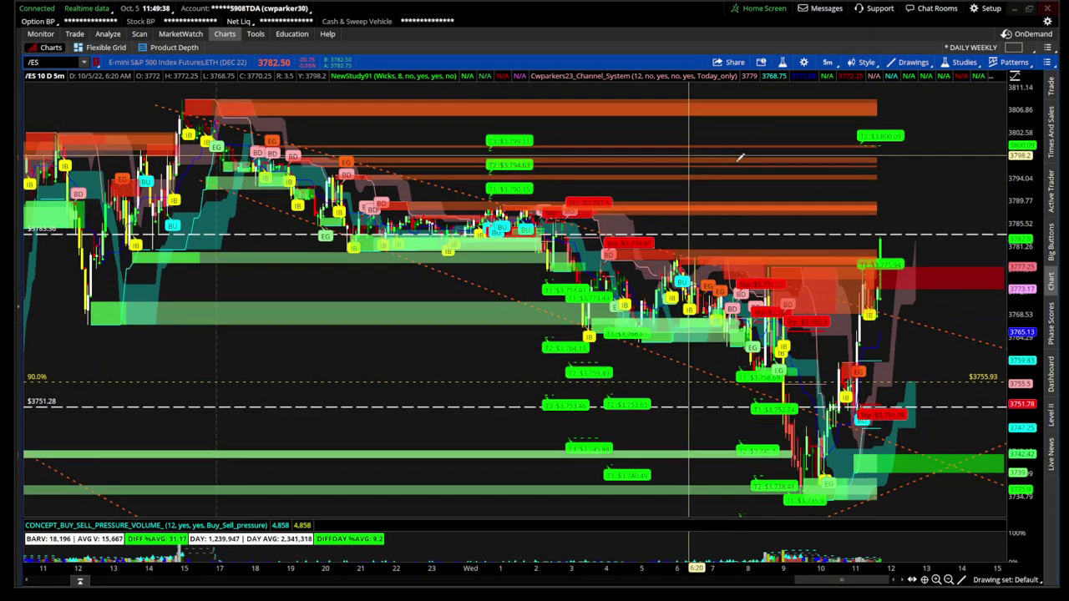
Step: Set the Channel_System study's target bubbles to No and hide target lines to Yes, and apply the changes
drag(695, 151, 758, 171)
drag(913, 180, 1002, 176)
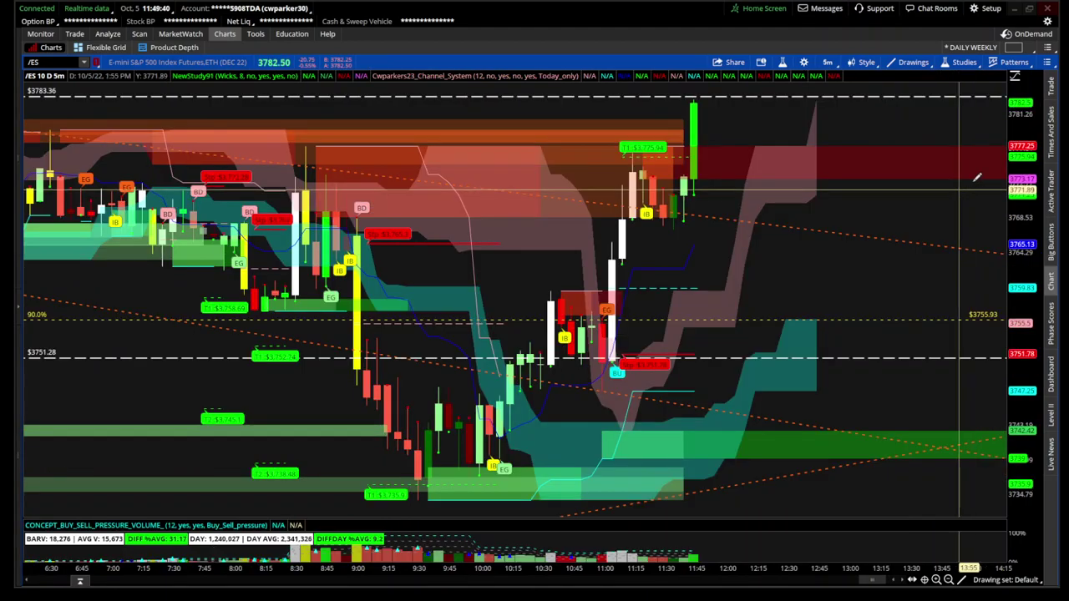
click(783, 64)
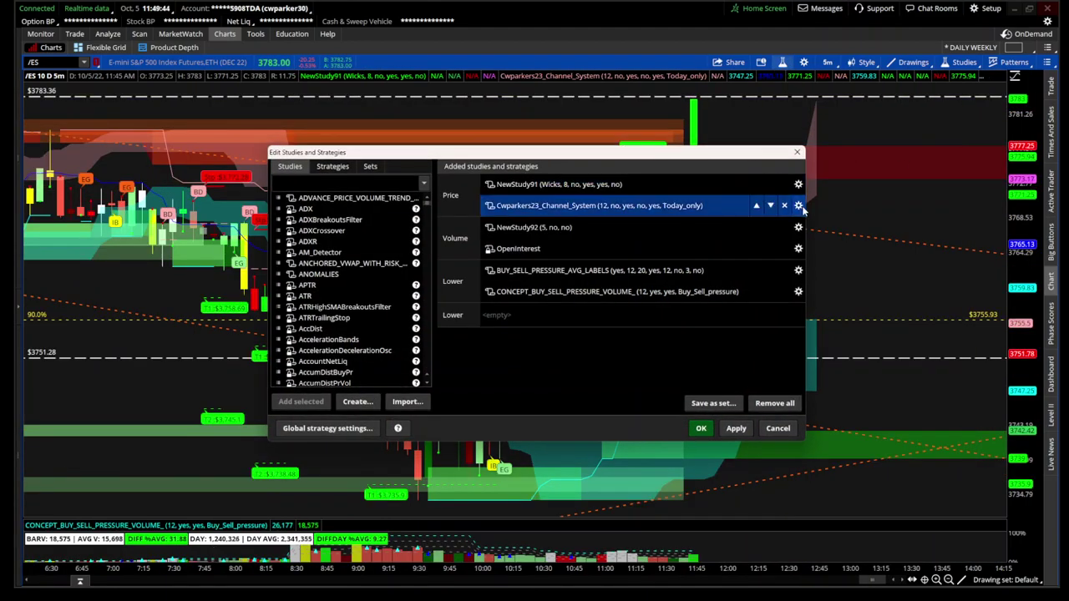
click(799, 206)
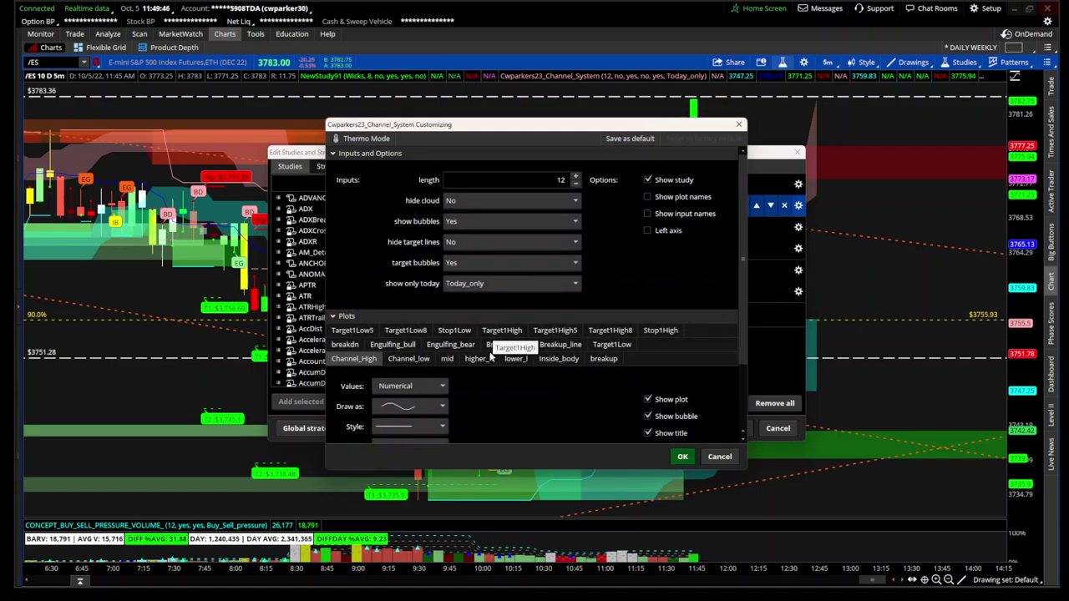
click(469, 264)
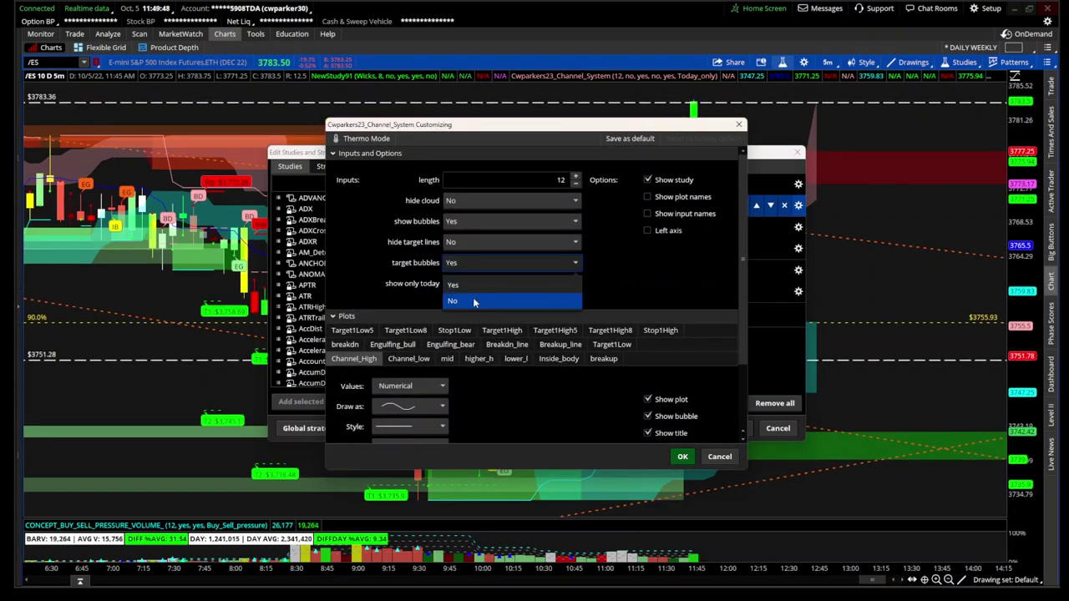
click(474, 301)
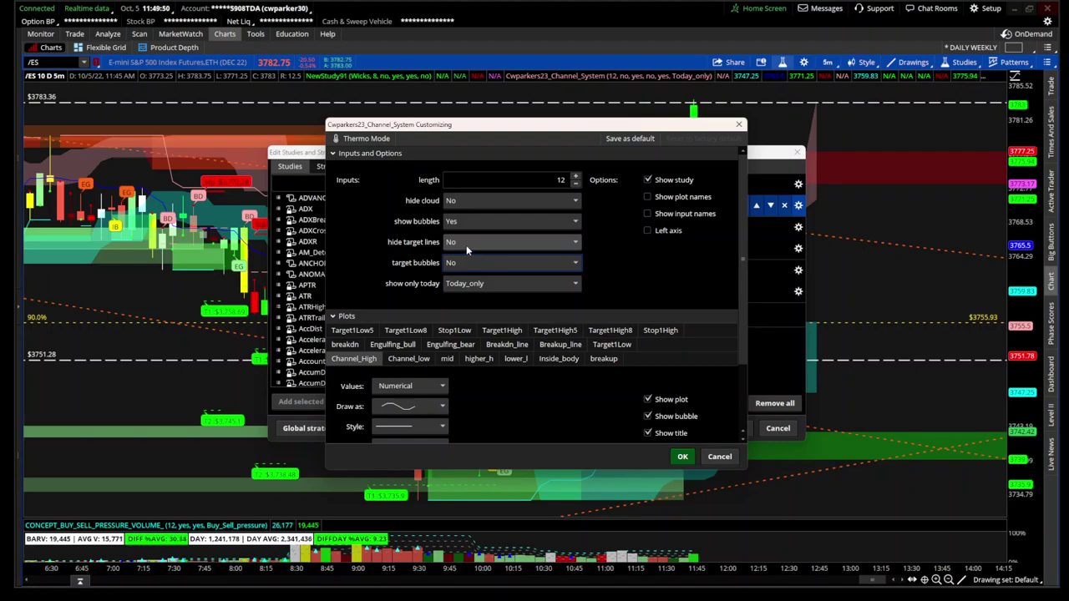
click(466, 244)
click(468, 269)
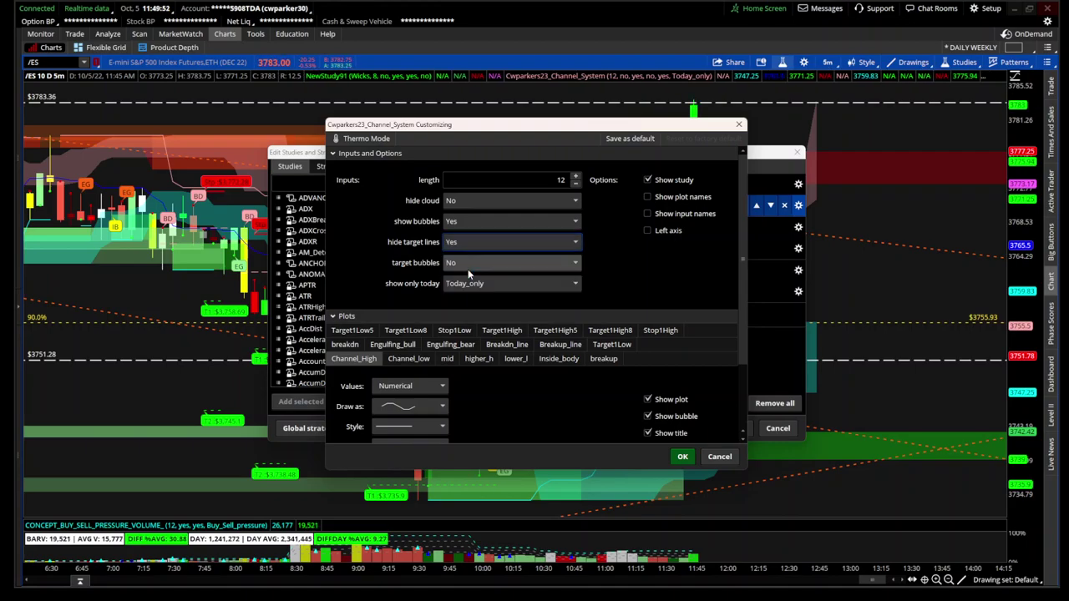
click(682, 458)
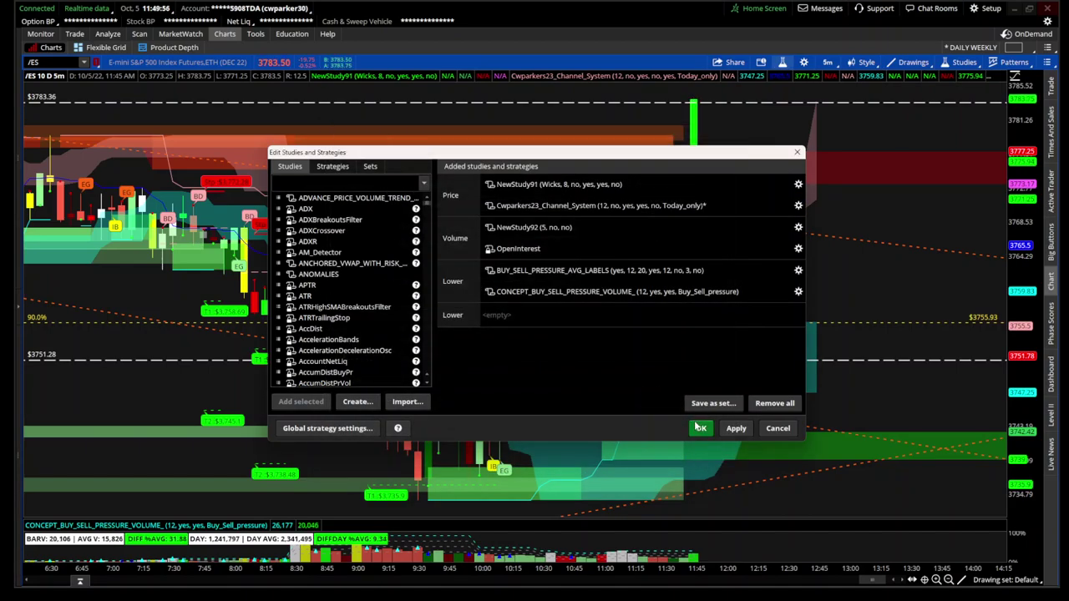
click(699, 427)
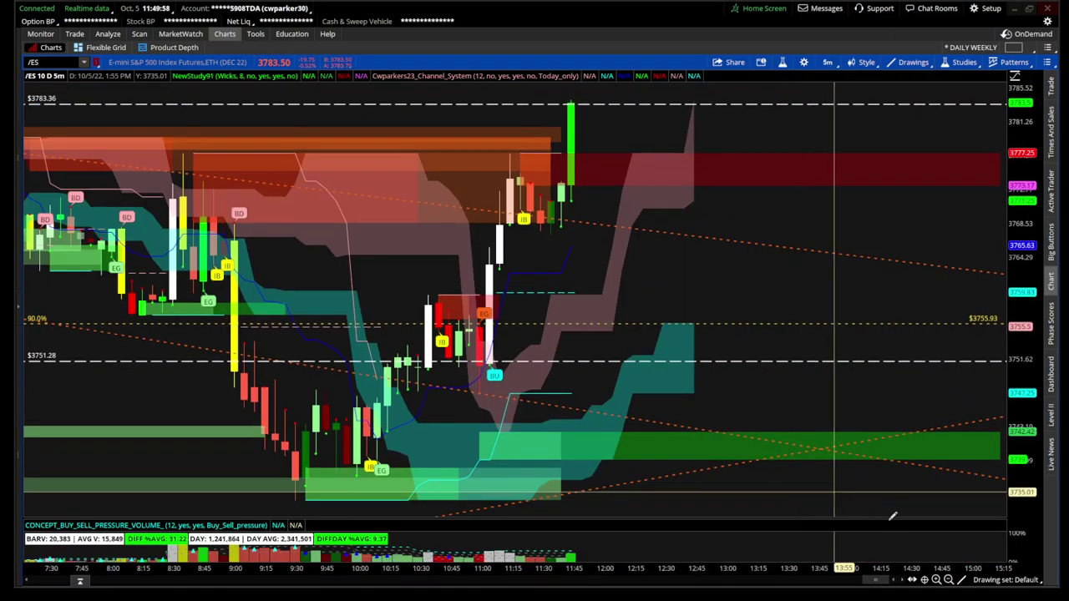
Step: Examine the channel clouds and signal bubbles against the price zones on the October 5 morning candles of /ES
click(949, 579)
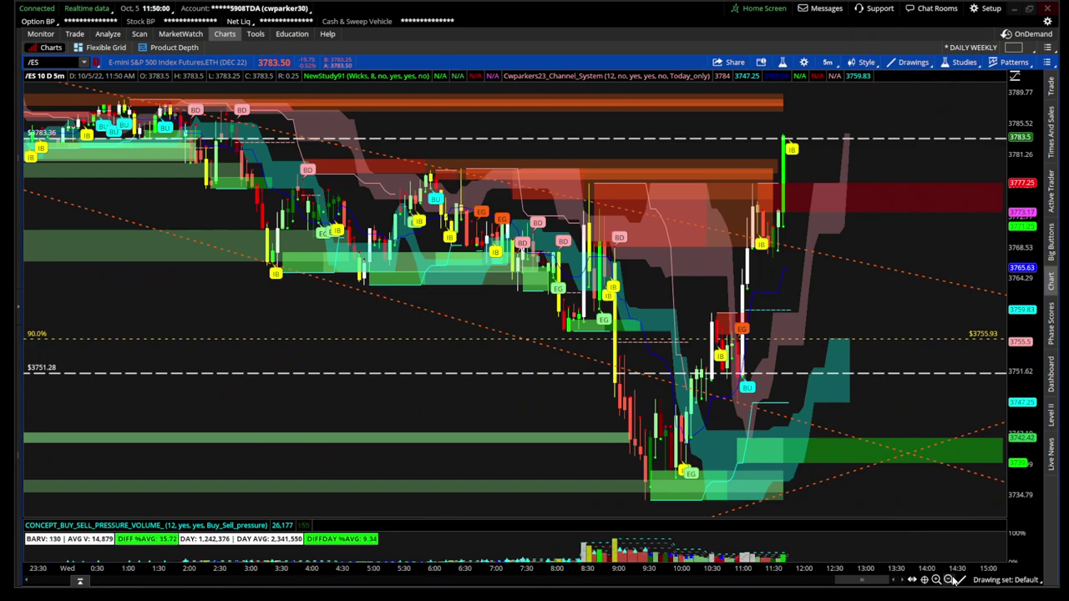
drag(506, 378, 875, 411)
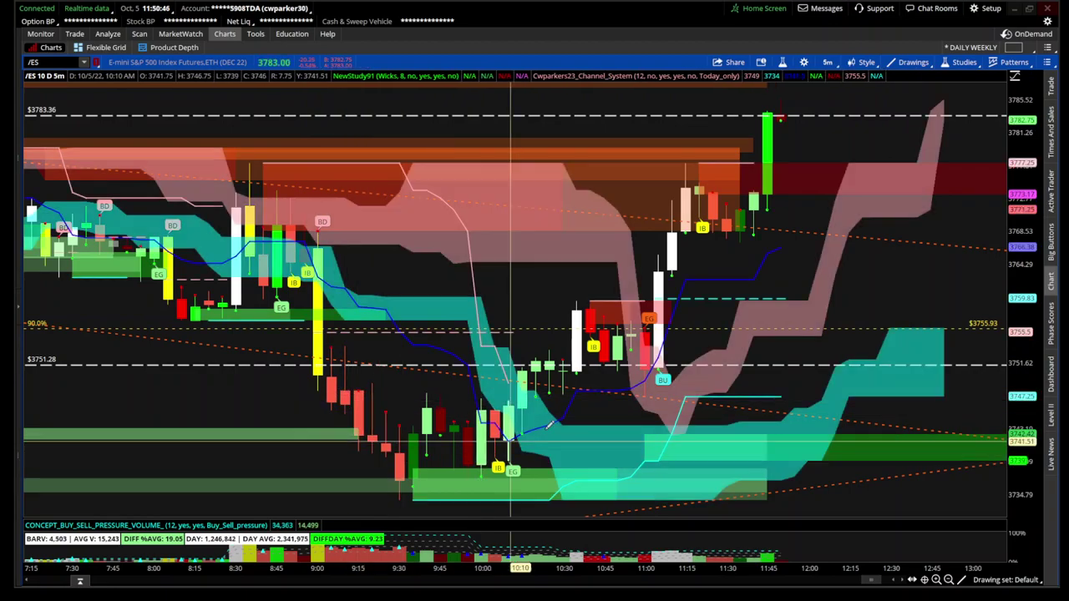
drag(393, 334, 978, 367)
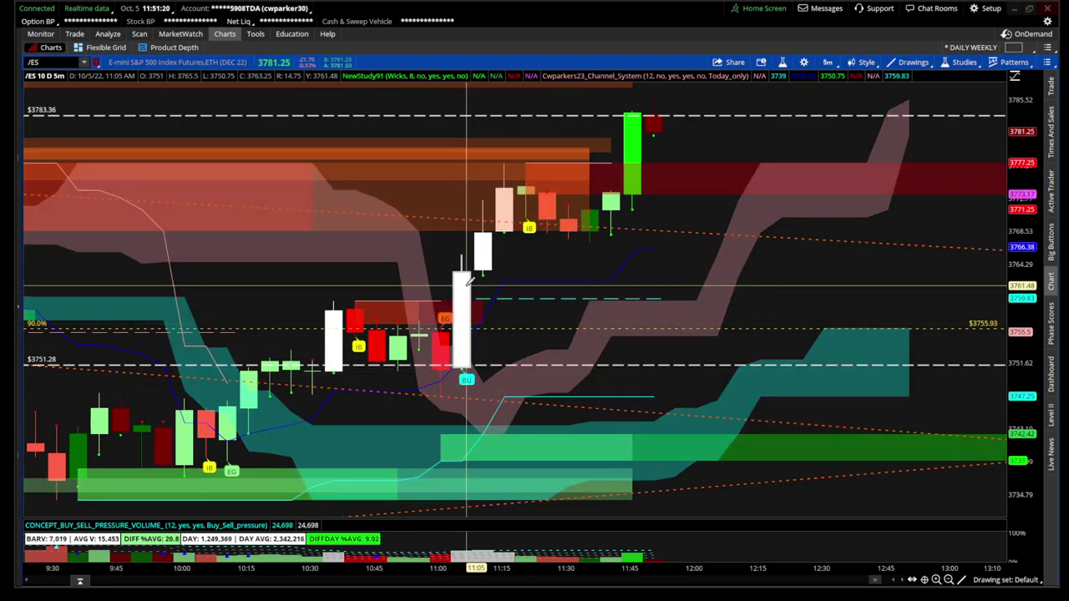
scroll(821, 433, up, 10)
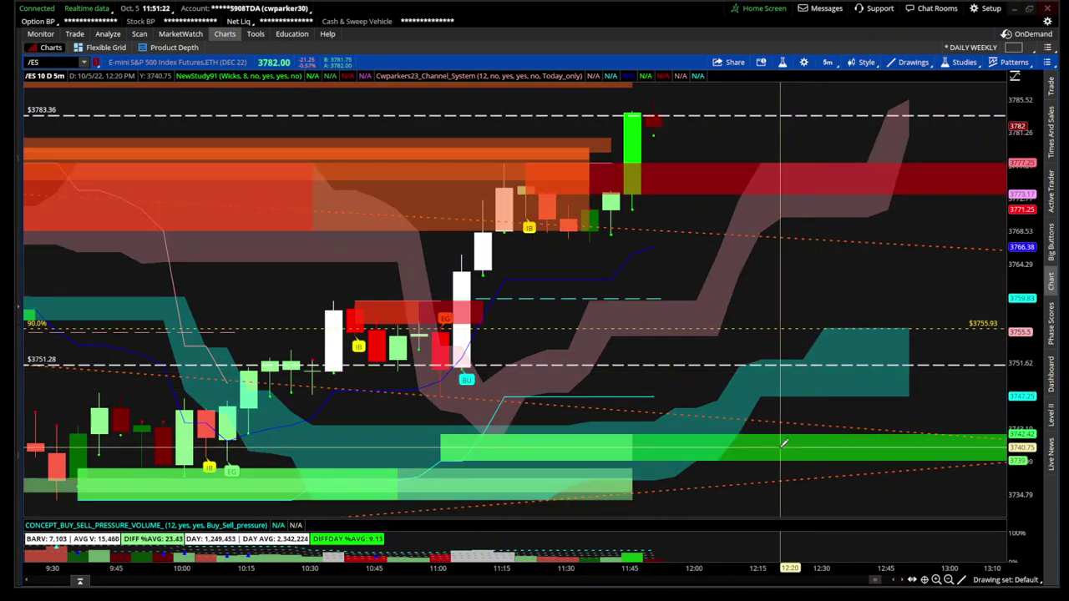
scroll(785, 443, up, 4)
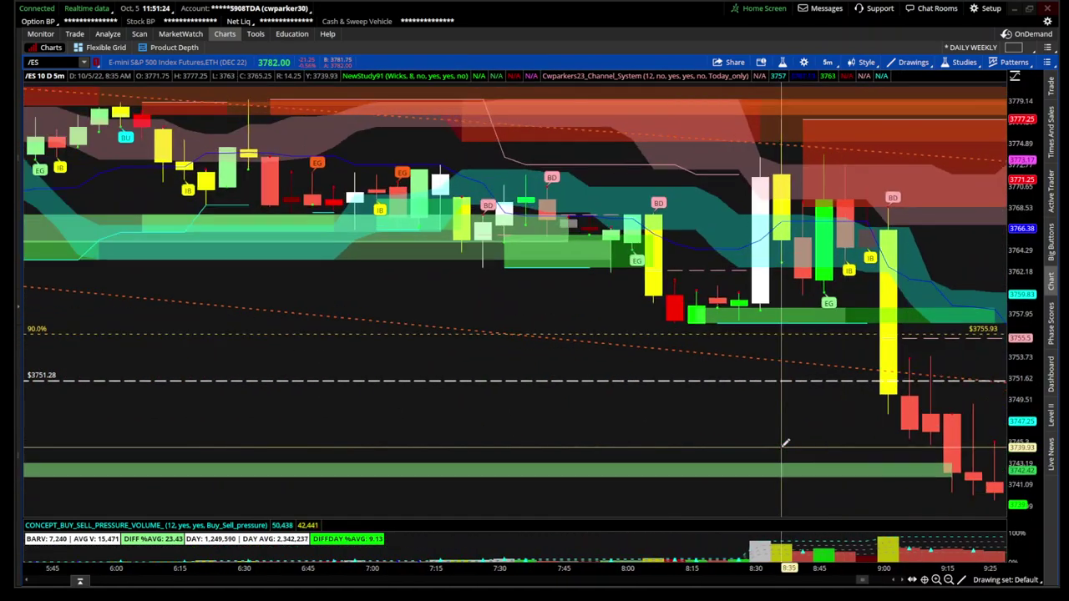
scroll(784, 444, up, 1)
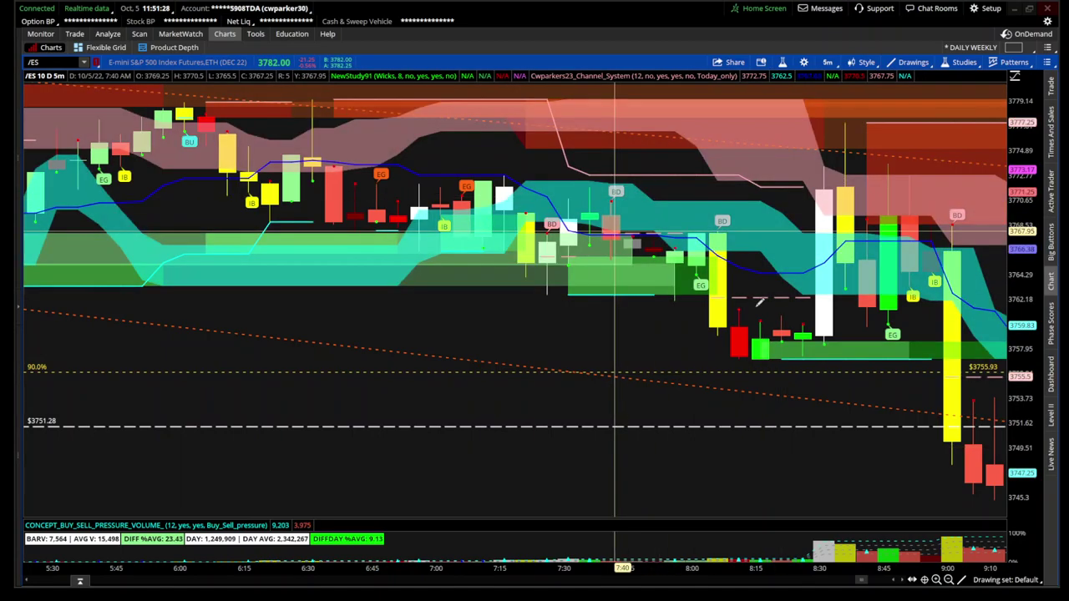
scroll(834, 406, down, 20)
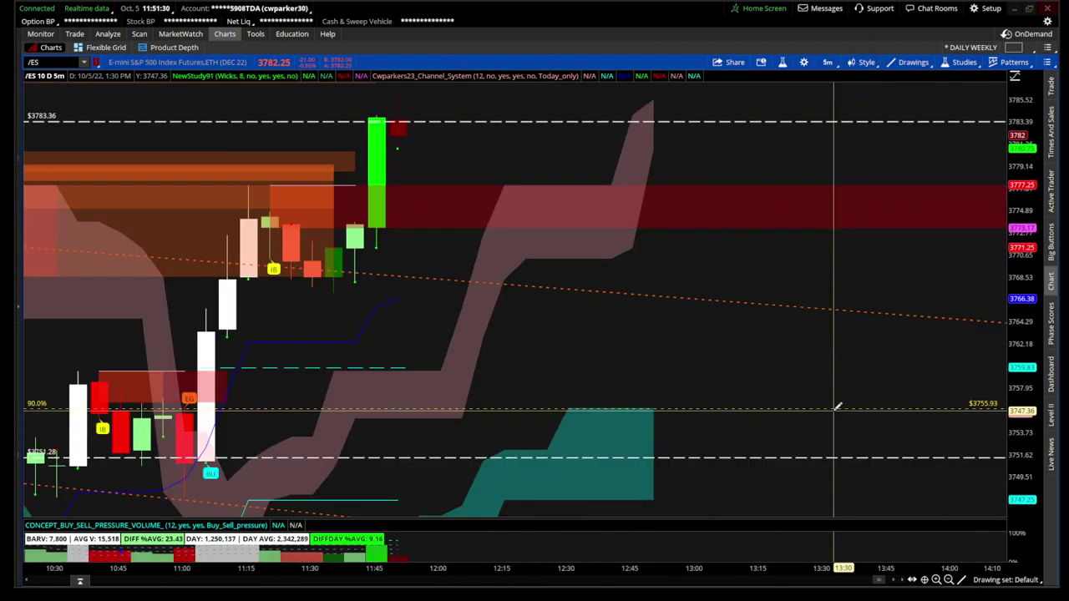
scroll(835, 406, up, 4)
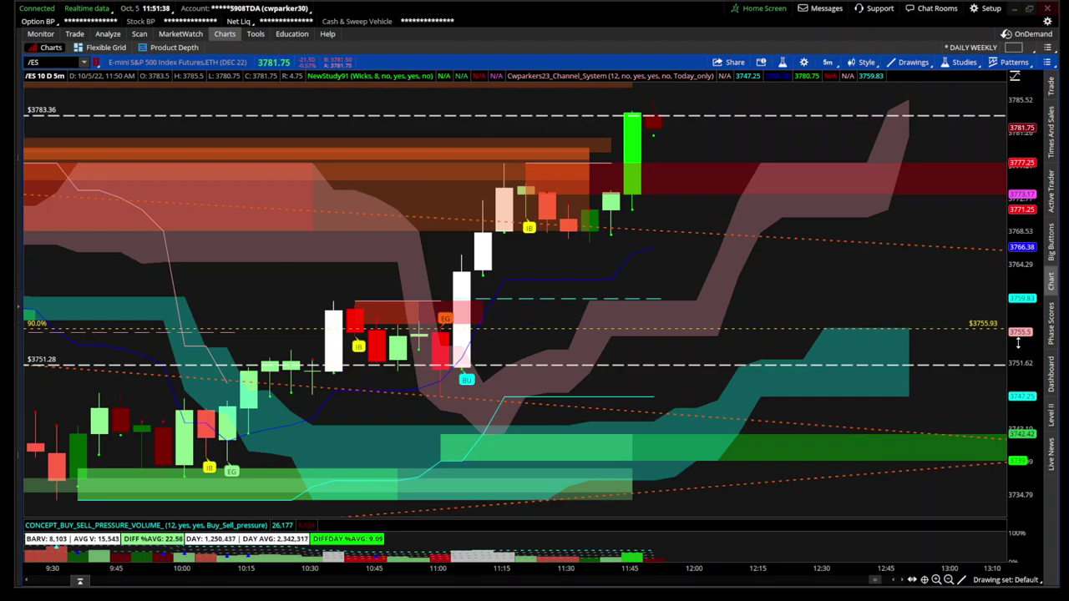
Step: Compare the channel signals with the support and resistance zones over progressively wider ranges of the 5-minute /ES chart
click(949, 578)
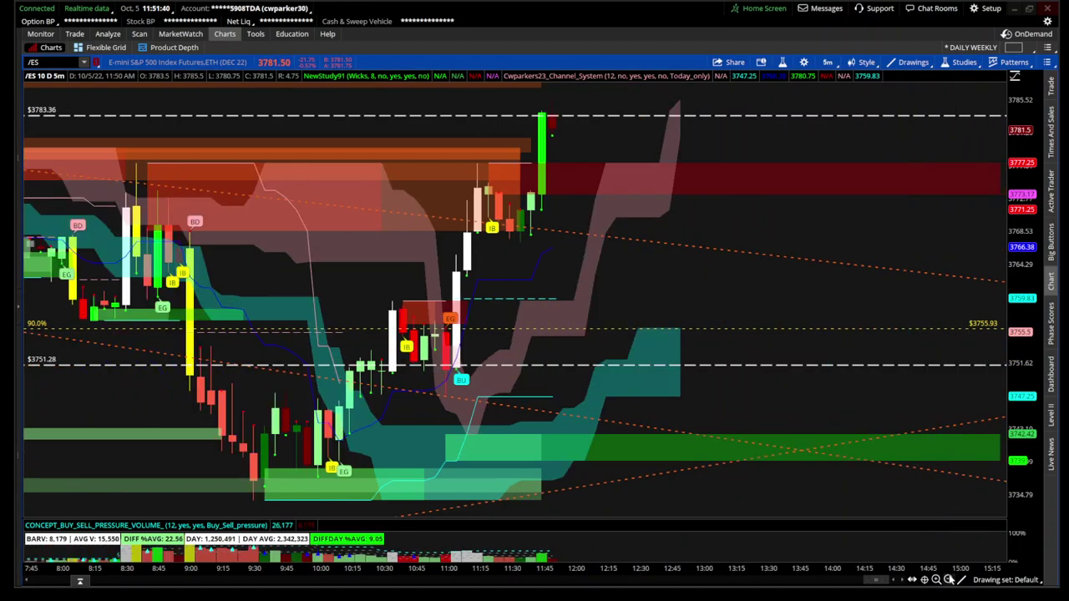
click(949, 579)
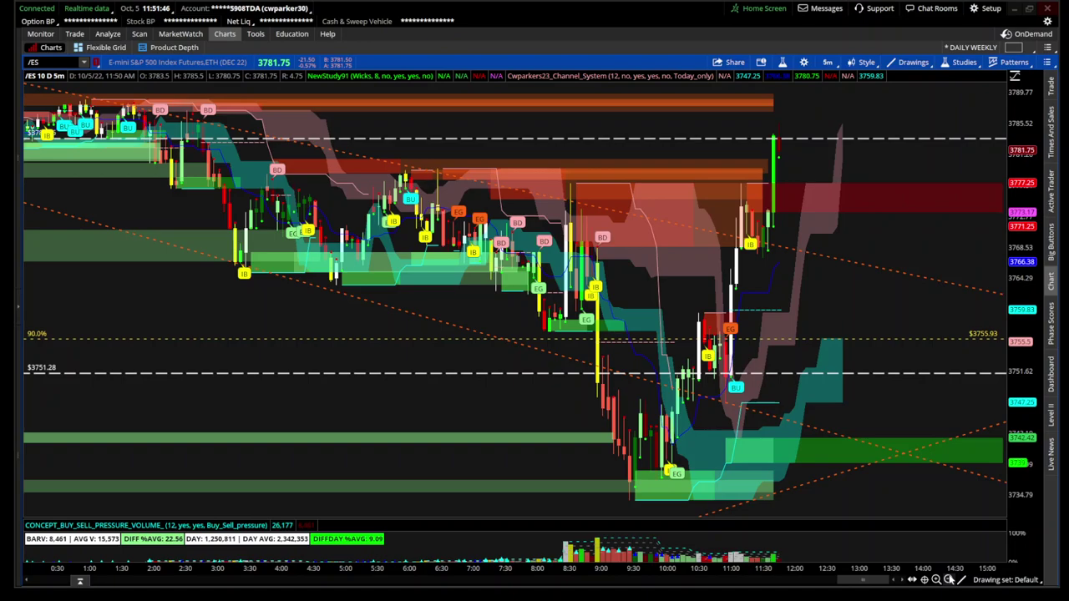
drag(509, 350, 937, 349)
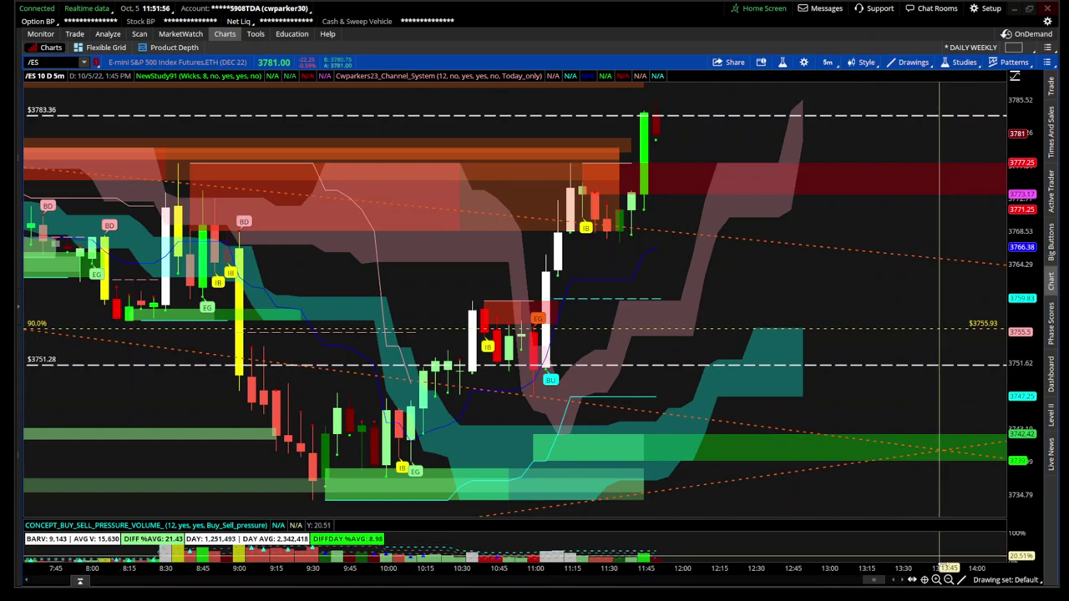
click(948, 580)
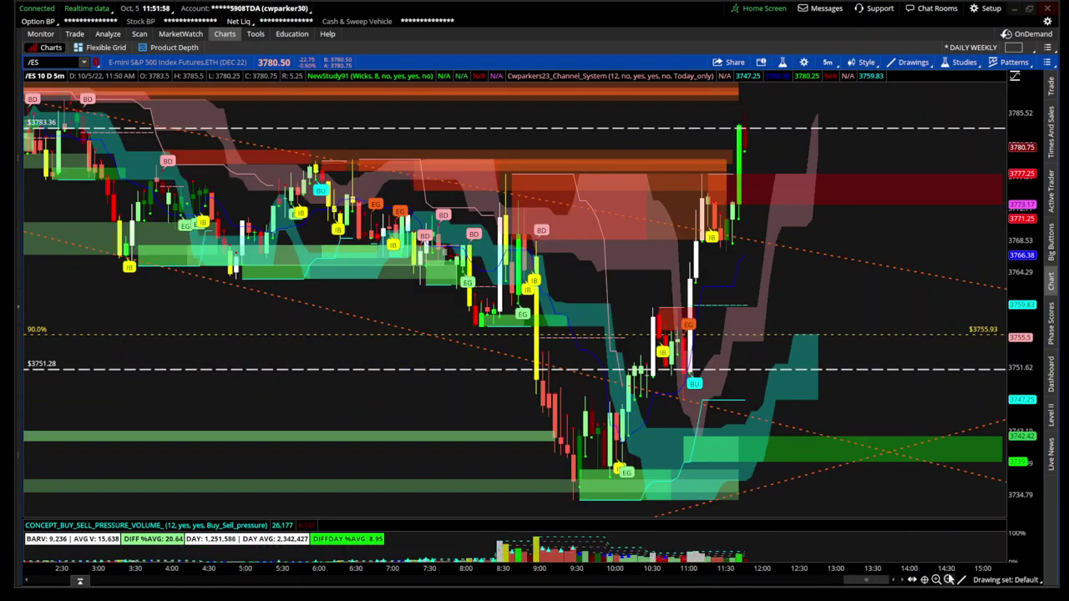
click(948, 579)
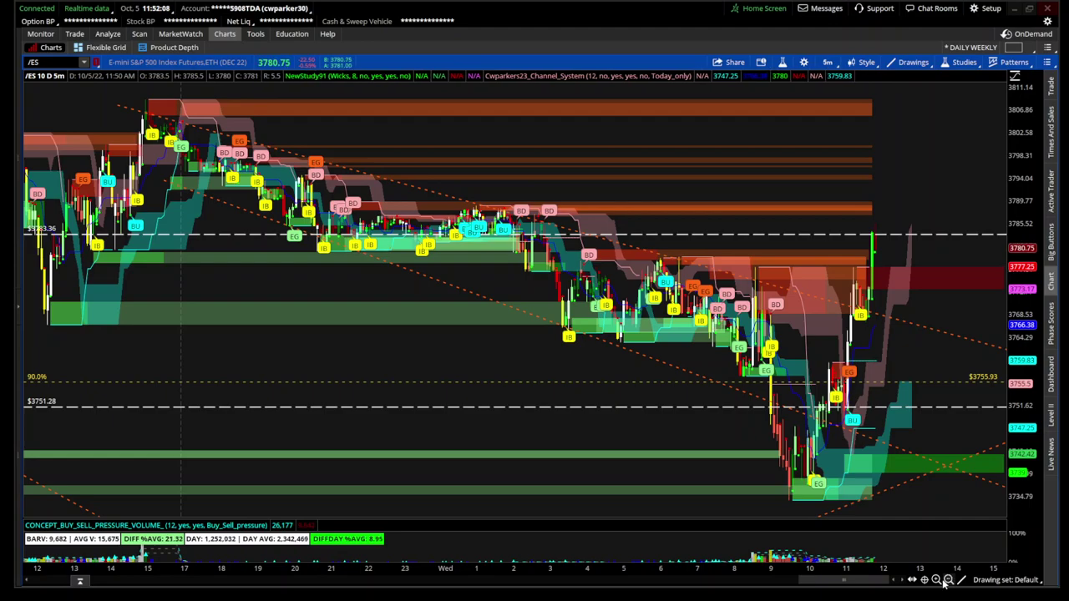
click(949, 579)
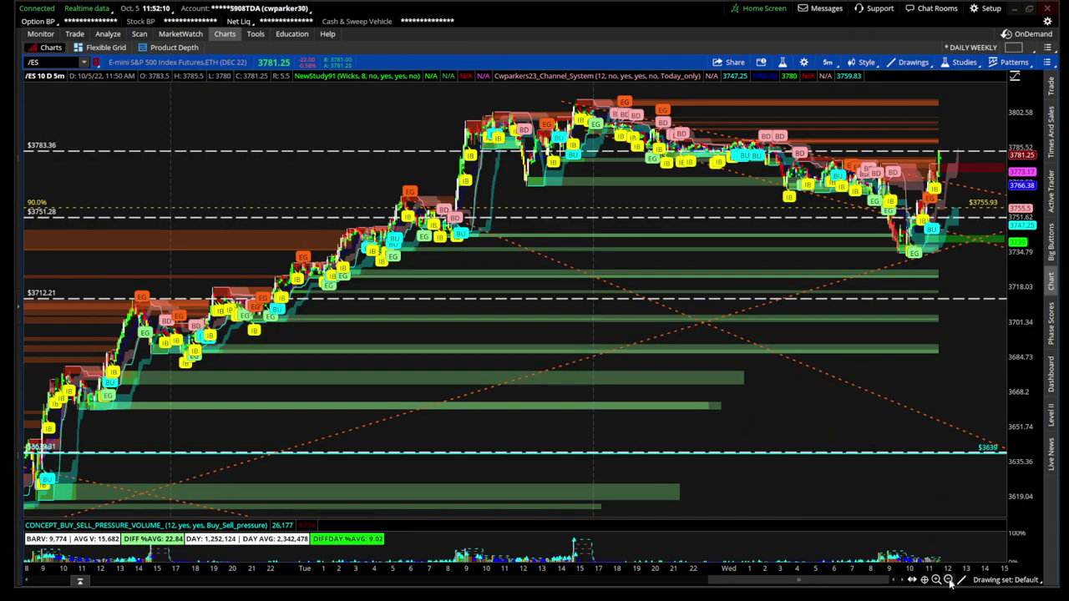
Step: Remove the Cwparkers23_Channel_System study from the /ES chart and examine the remaining price zones around the October 5 candles
click(783, 62)
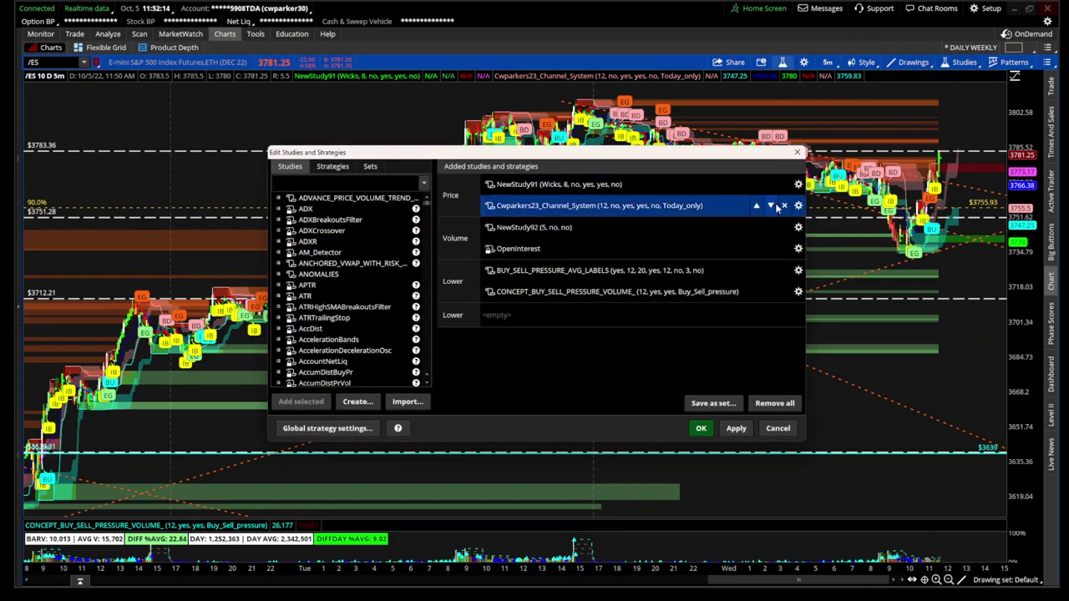
click(783, 206)
click(701, 429)
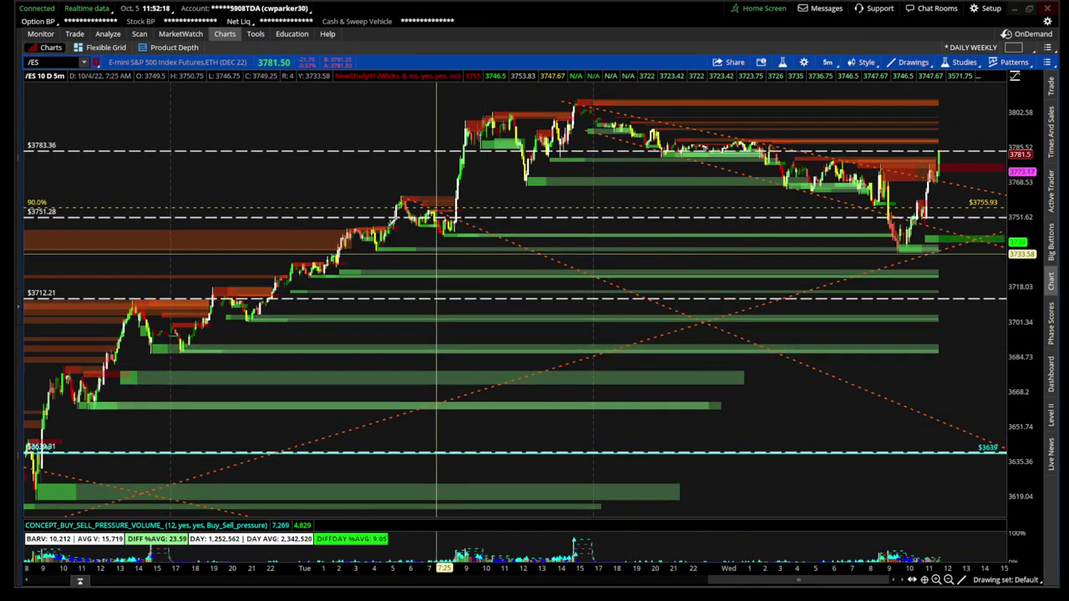
mouse_move(381, 284)
mouse_down()
mouse_move(799, 301)
mouse_move(1047, 328)
mouse_up()
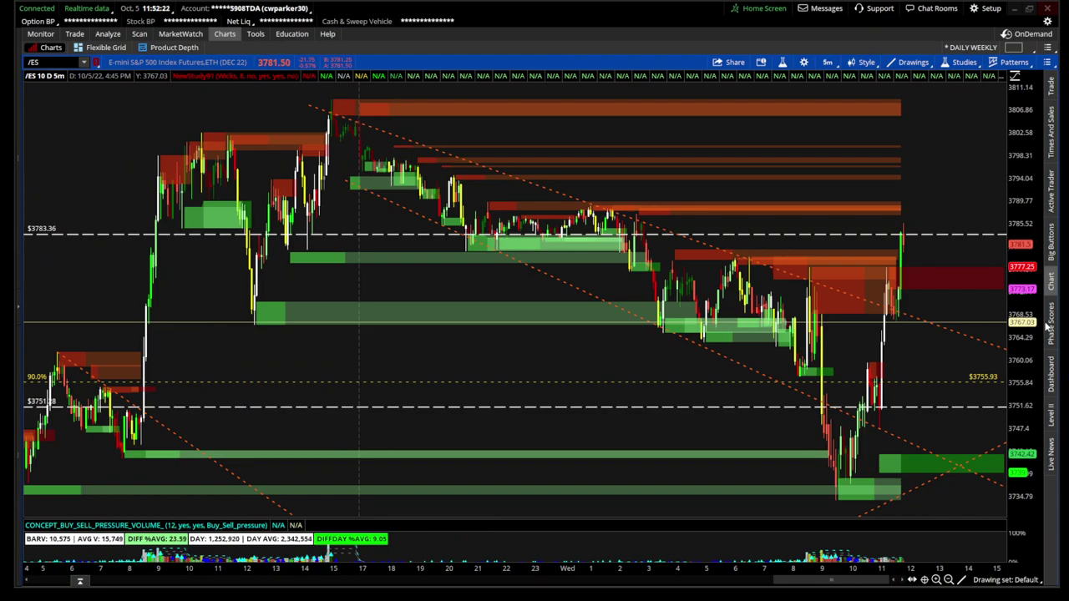
drag(537, 282, 949, 313)
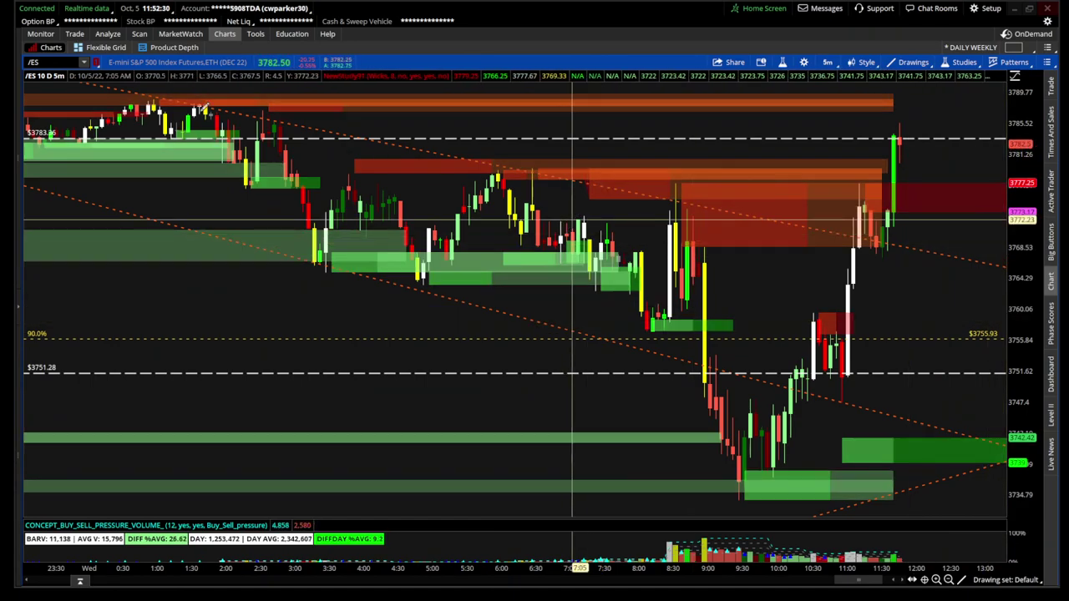
Step: Load the TSLA 5-minute chart and inspect the price zones around the October 5 morning session
click(34, 62)
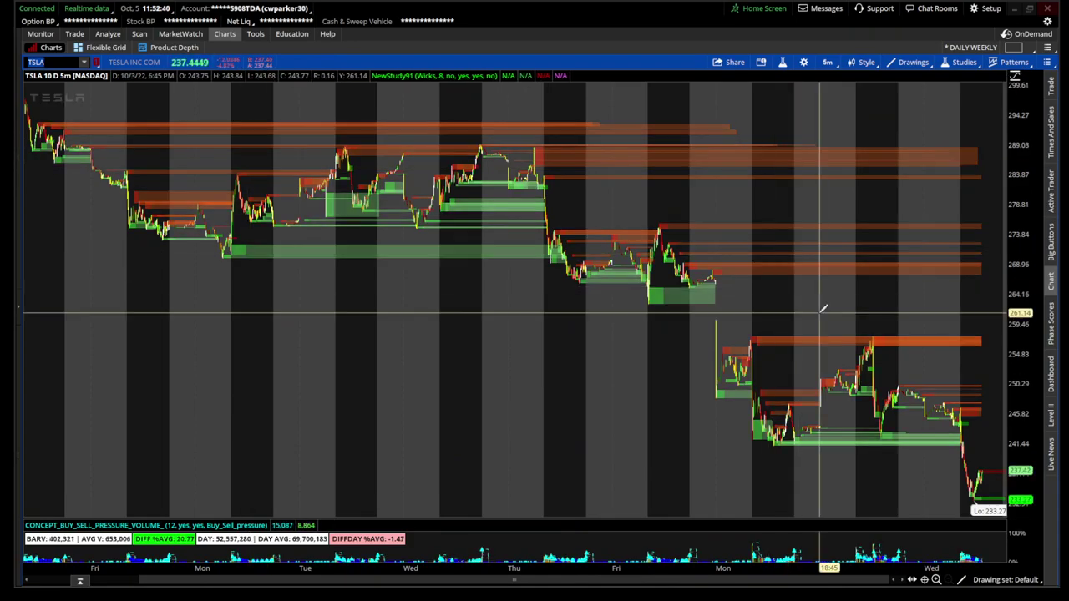
drag(902, 317, 1029, 332)
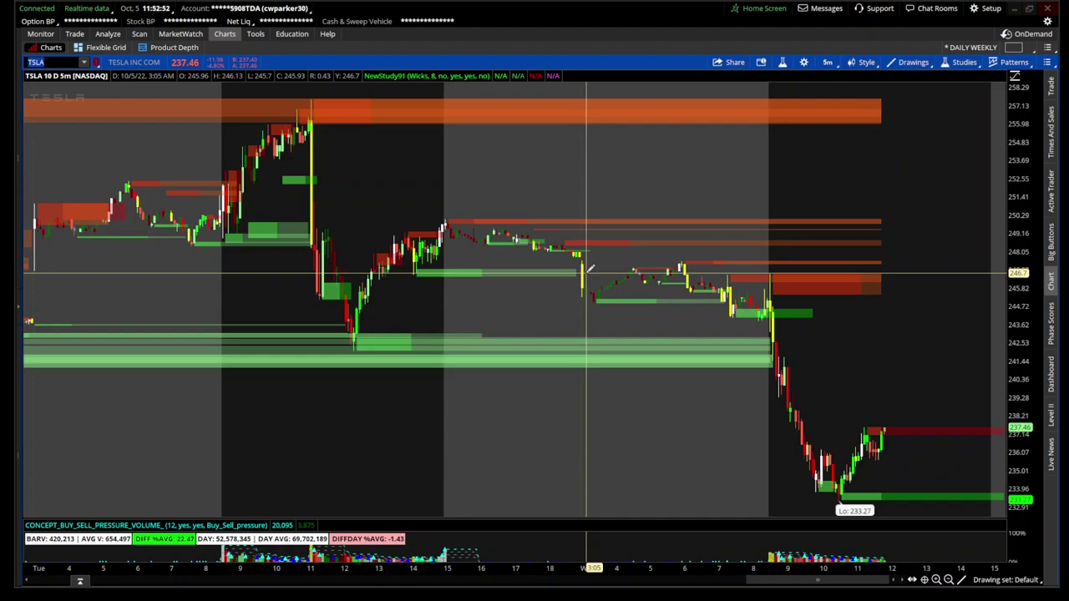
drag(657, 288, 994, 336)
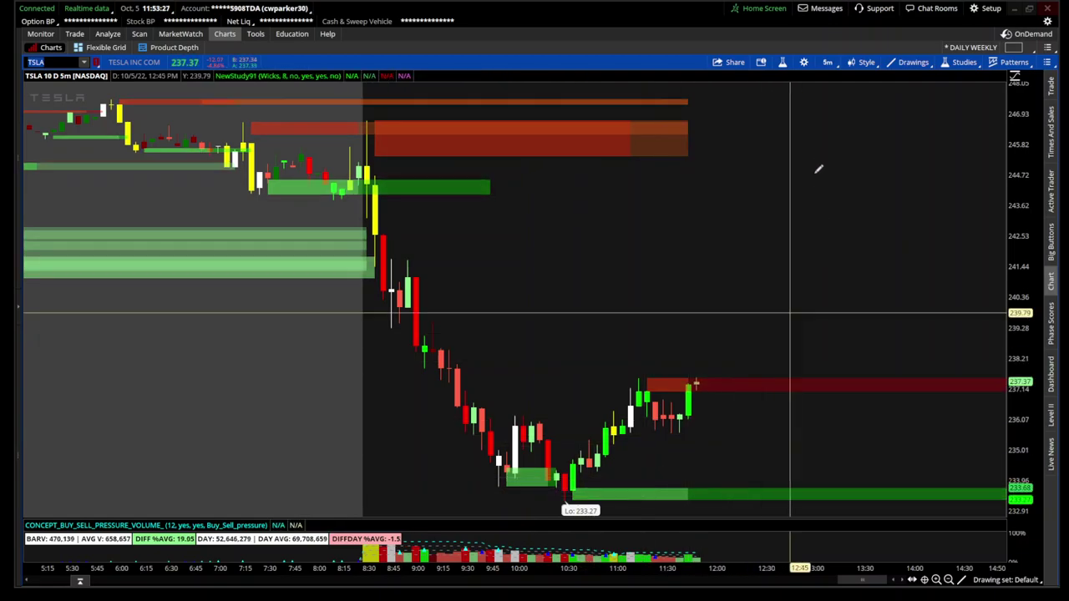
Step: Switch the TSLA chart to the 3-year daily time frame and focus on the candles from May 2021 onward
click(827, 63)
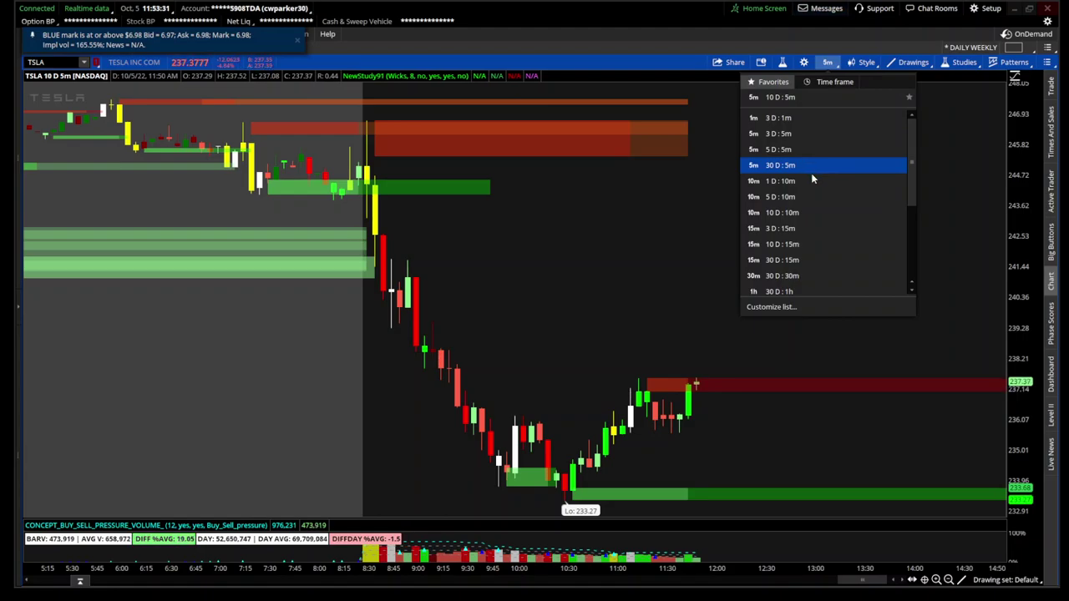
scroll(809, 219, down, 1)
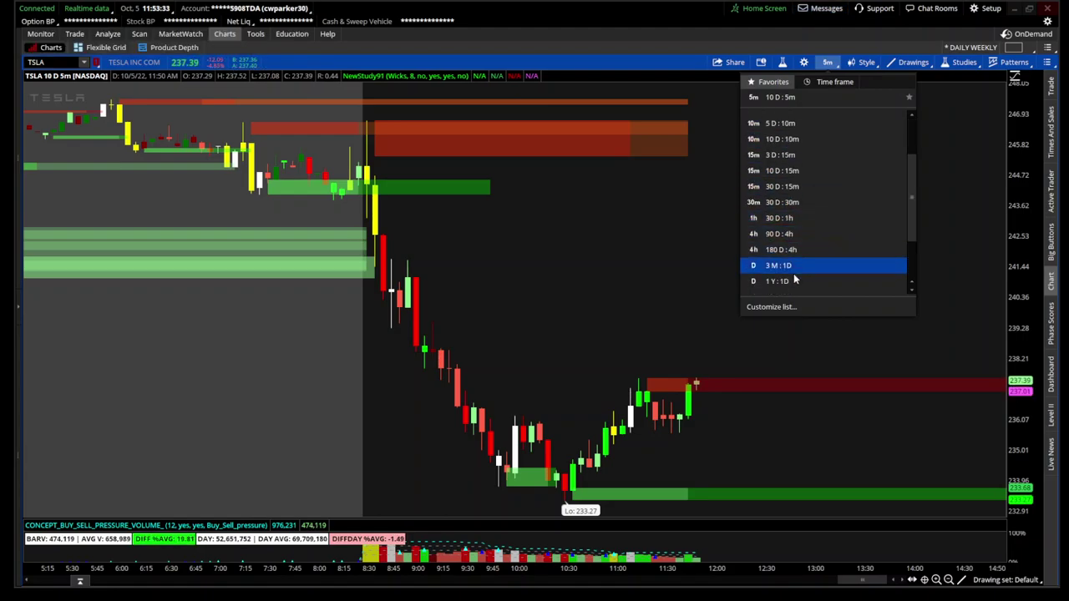
scroll(797, 275, down, 2)
click(795, 264)
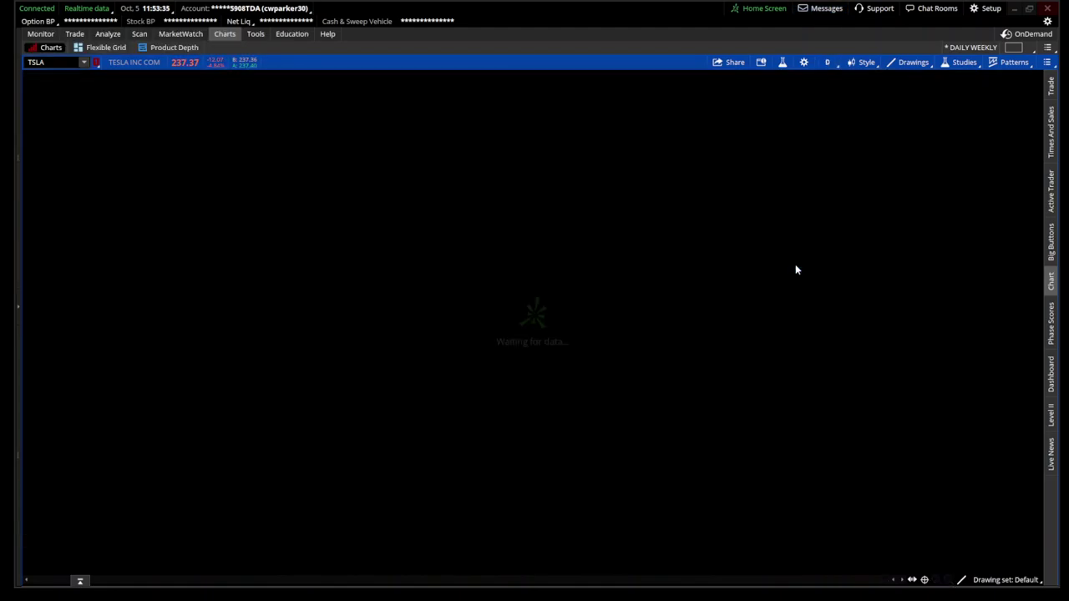
drag(490, 359, 1024, 409)
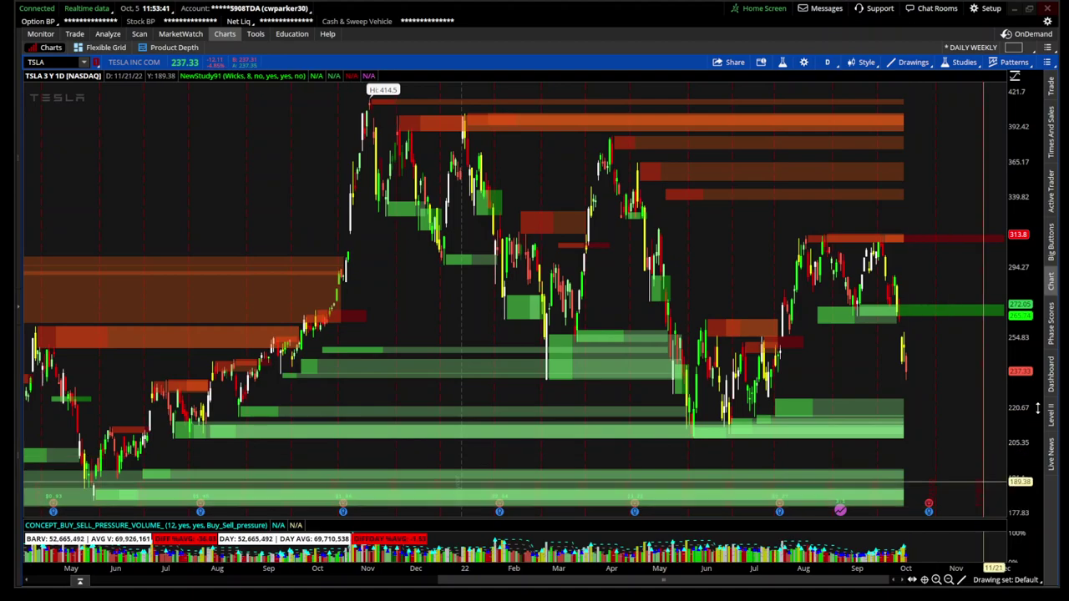
Step: Set the NewStudy91 study's length to 12 and apply it to the TSLA daily chart
click(783, 62)
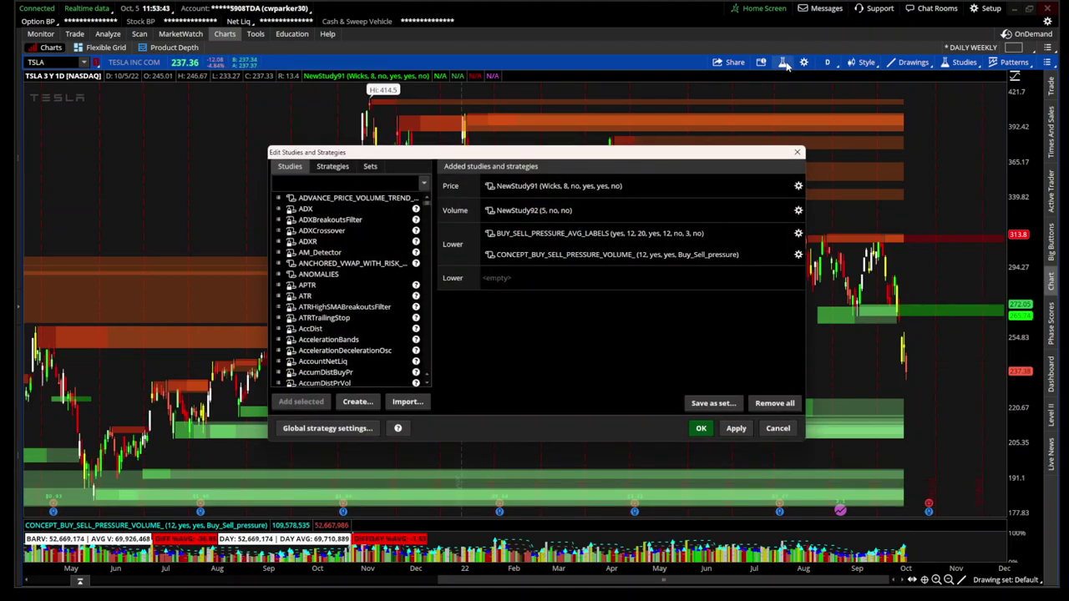
click(798, 185)
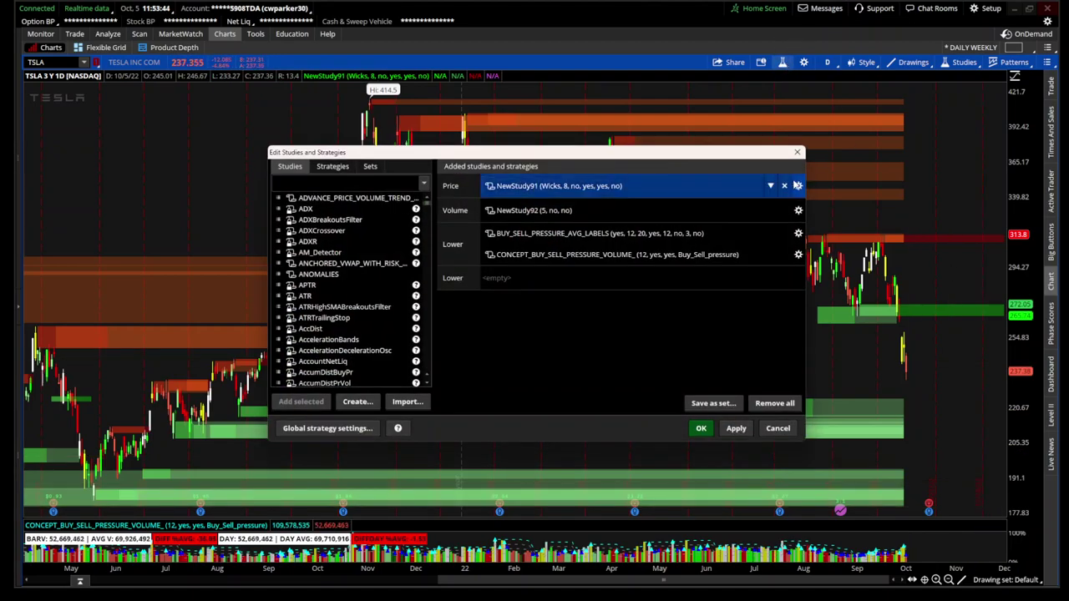
double_click(567, 191)
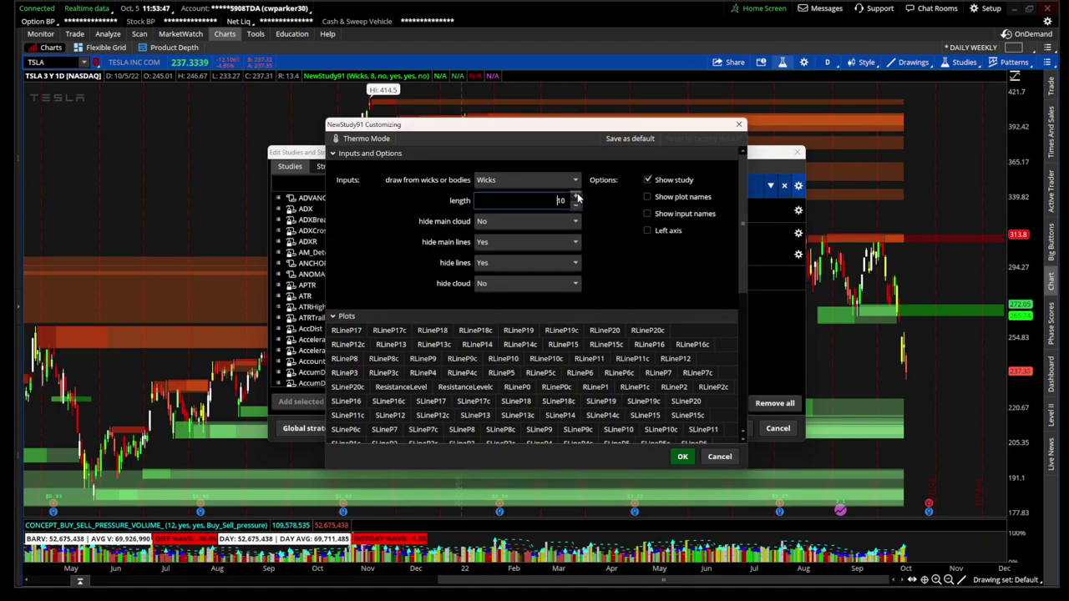
click(683, 458)
click(736, 429)
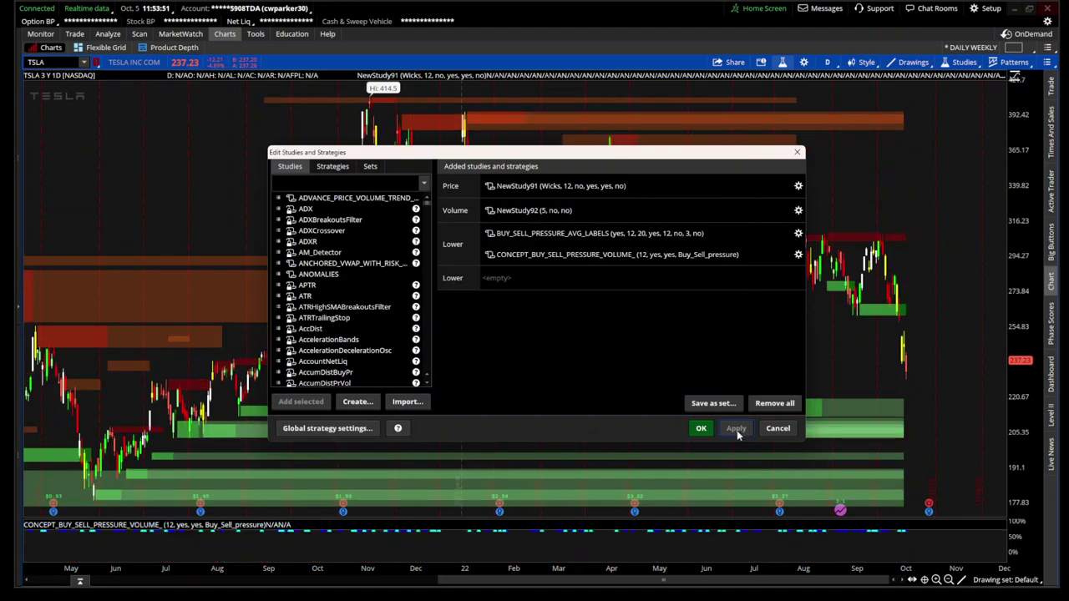
click(779, 428)
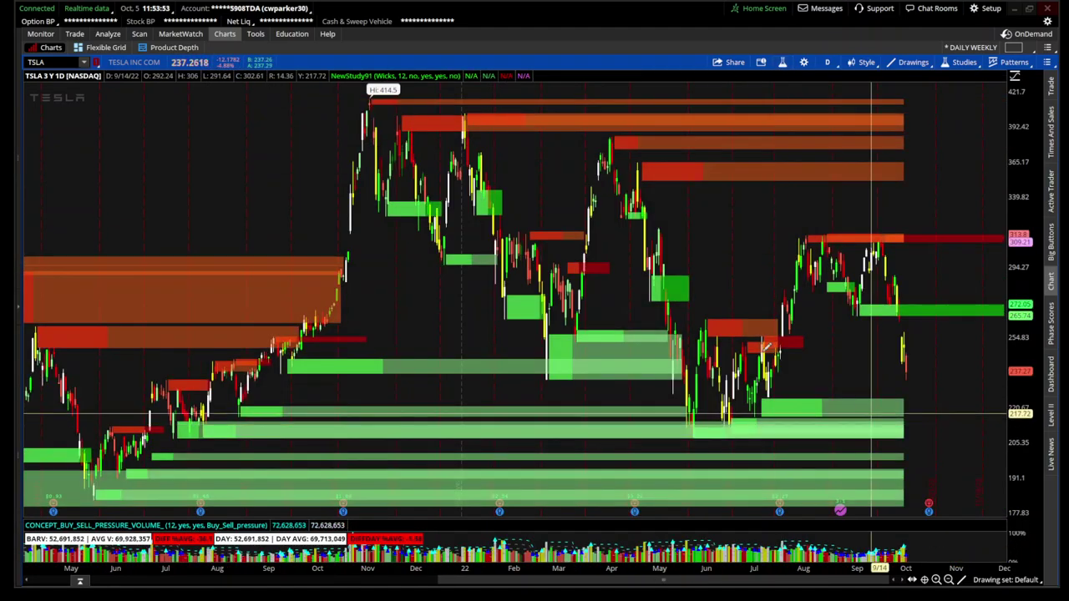
click(782, 63)
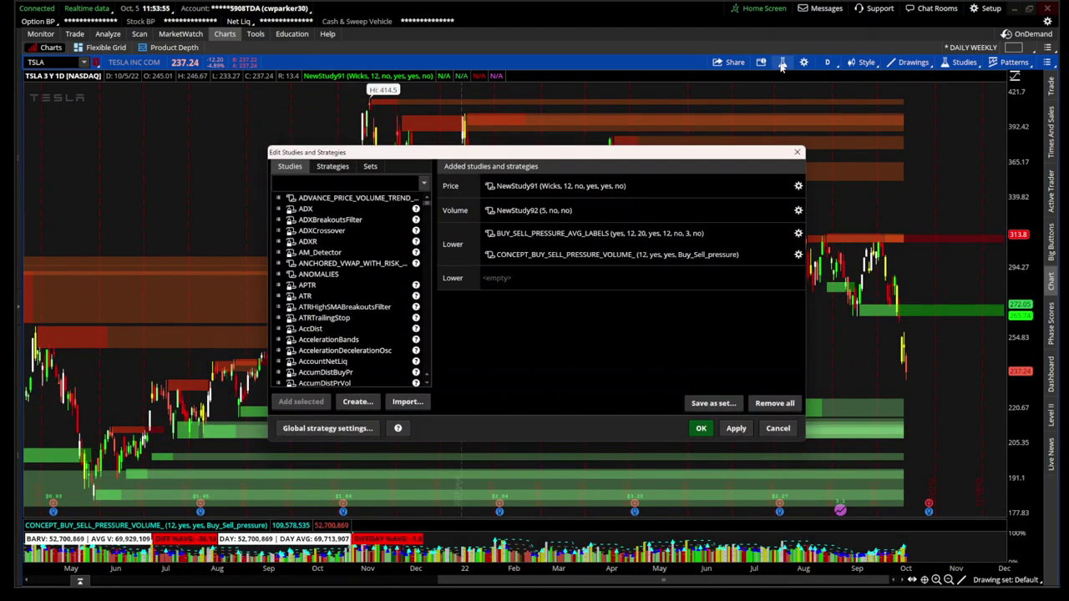
click(797, 152)
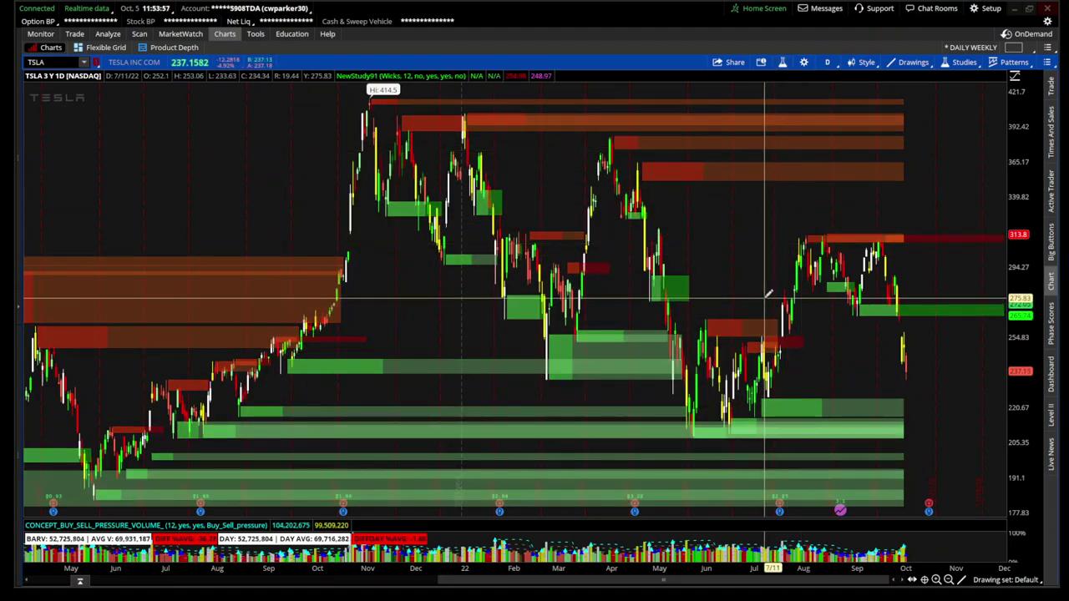
Step: Examine TSLA's daily support and resistance zones on the 2022 candles and across the wider range since 2021
drag(455, 309, 909, 334)
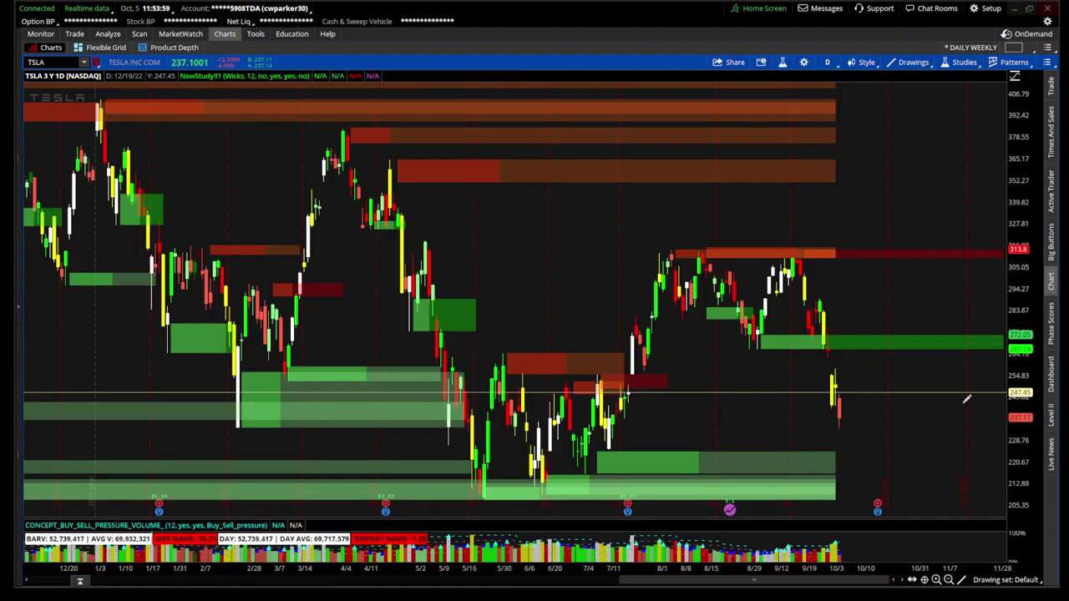
drag(395, 417, 885, 430)
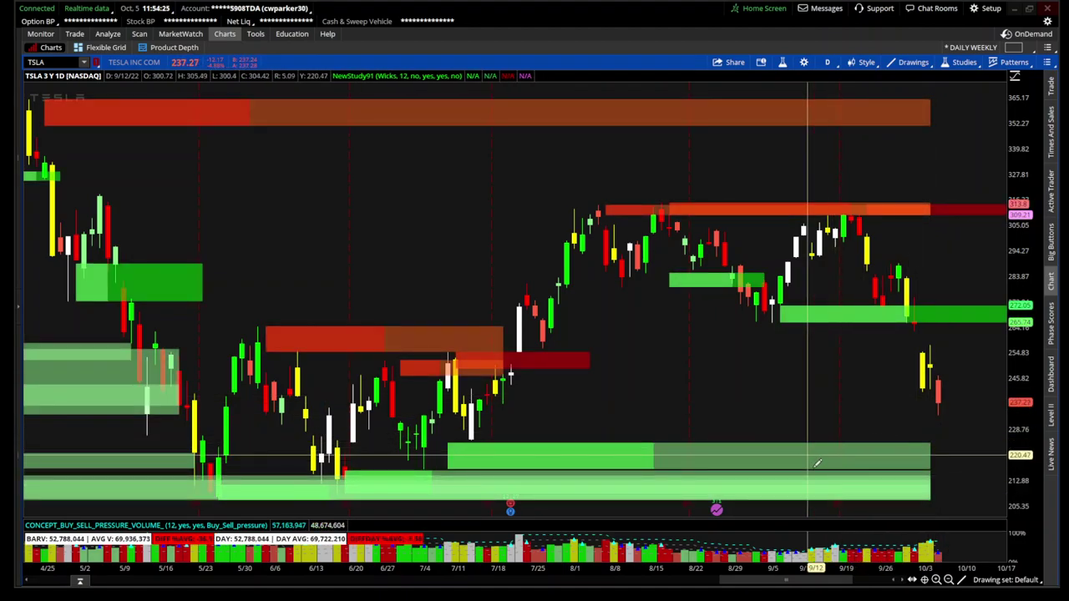
click(948, 580)
click(948, 579)
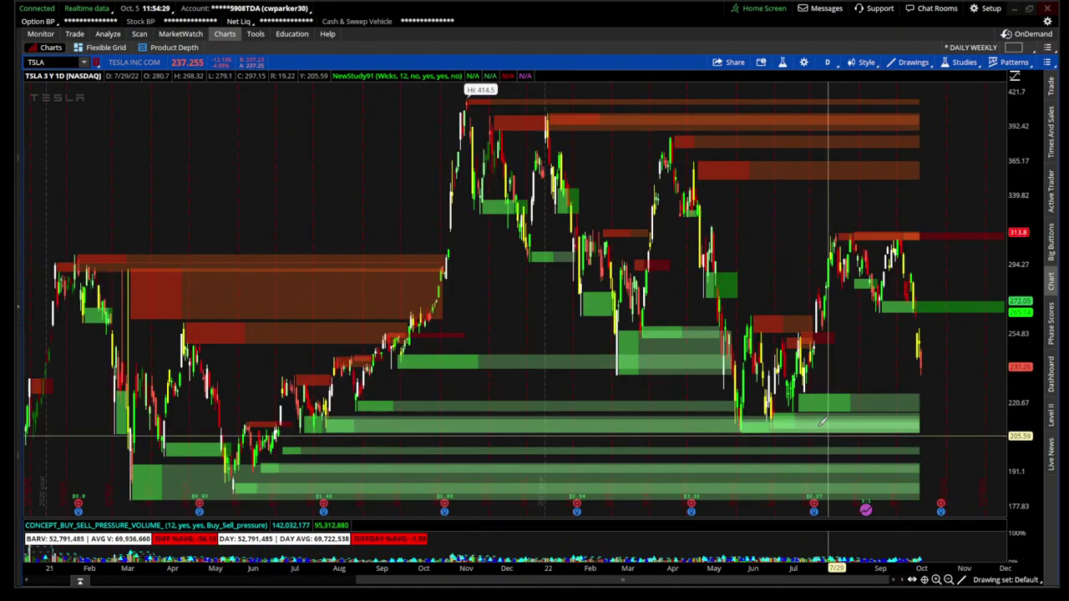
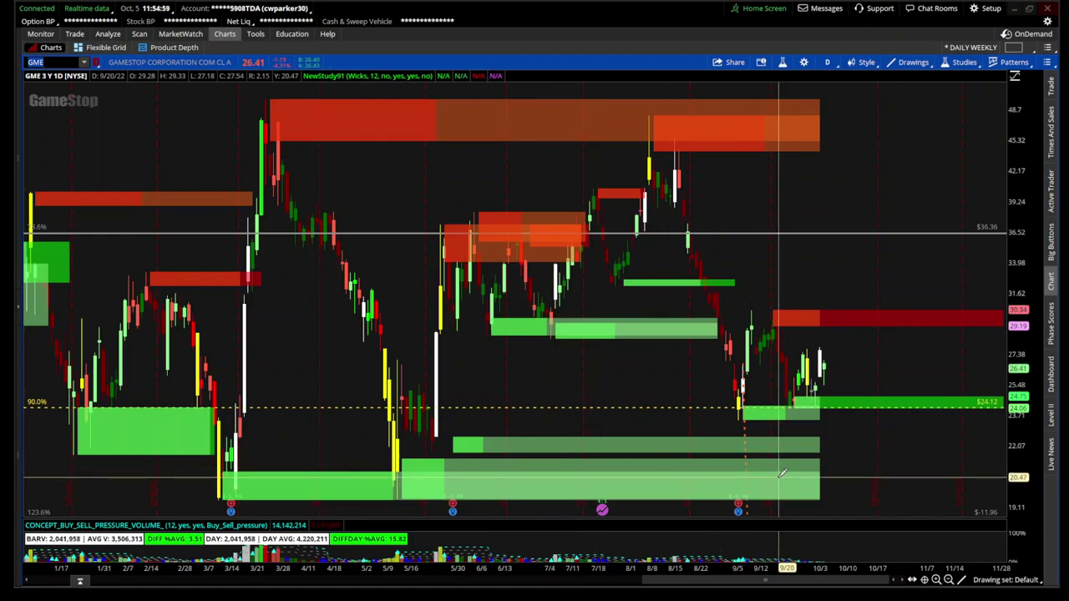
Step: Inspect the support and resistance zones on GME's daily candles from late June to early October
drag(520, 354, 1001, 369)
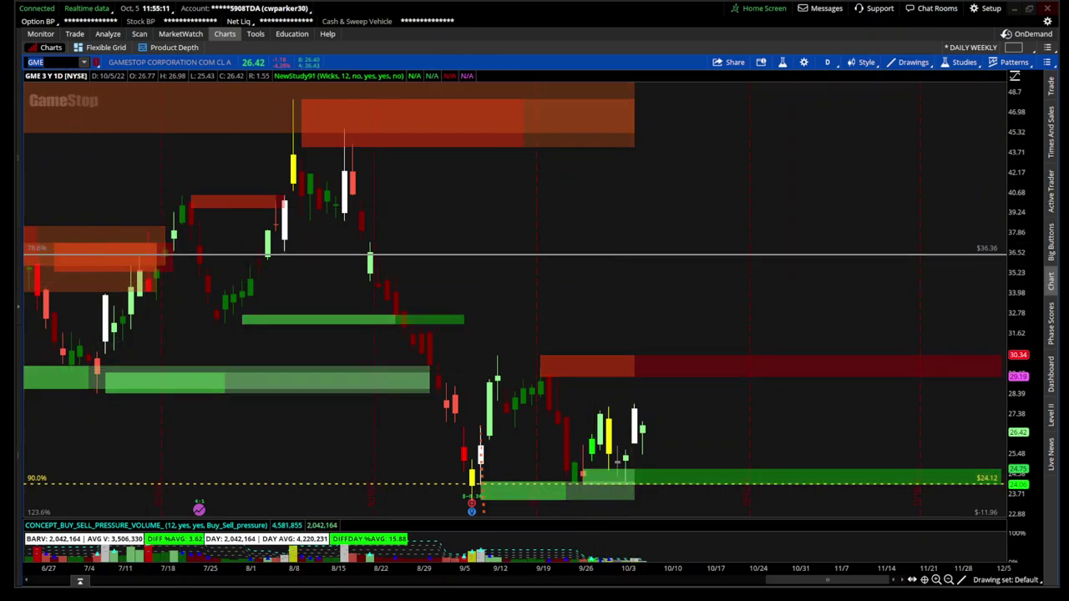
Step: Load the AMC daily chart and examine its price zones on the recent 2022 candles and over the wider range
text(C)
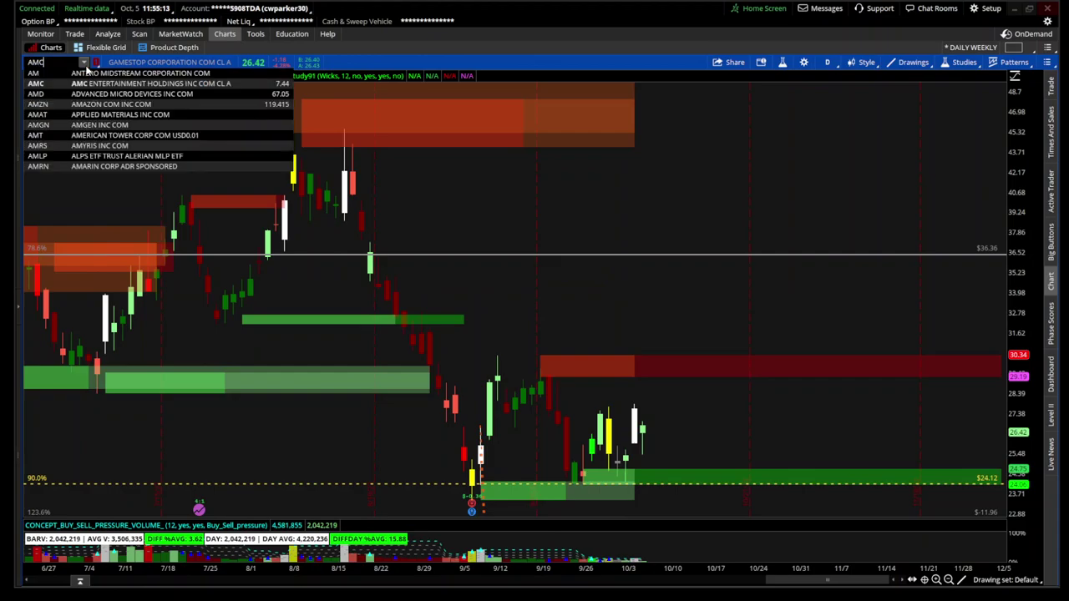
key(Return)
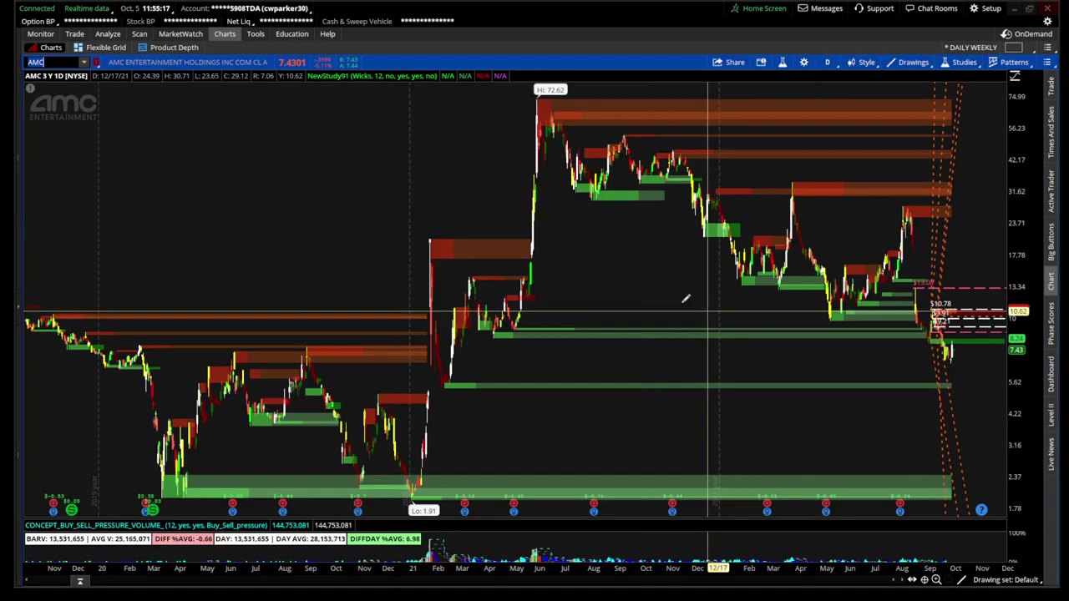
drag(659, 292, 1000, 309)
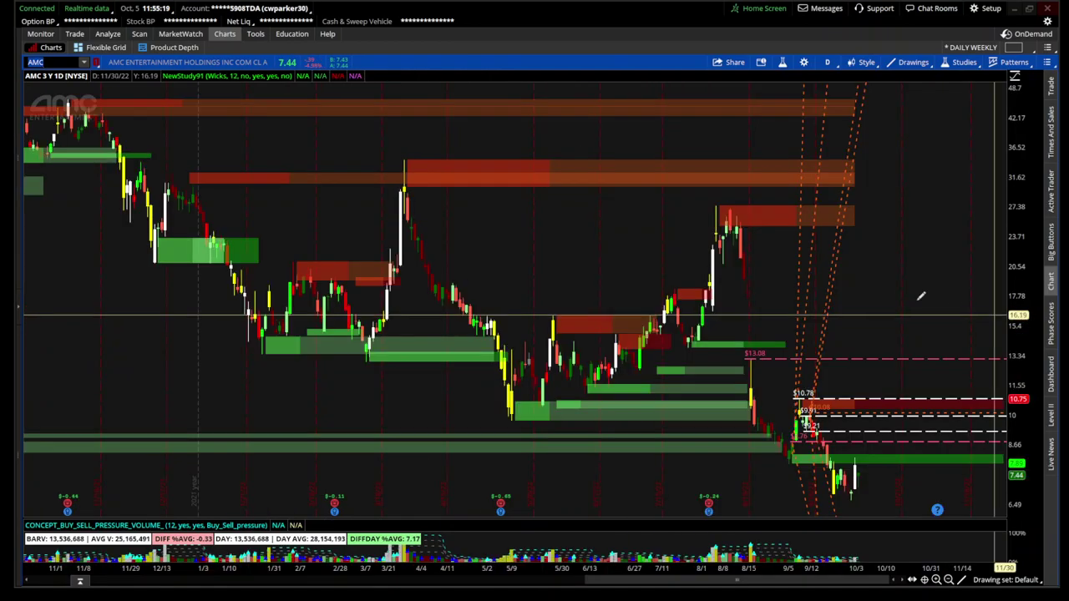
drag(462, 268, 1002, 276)
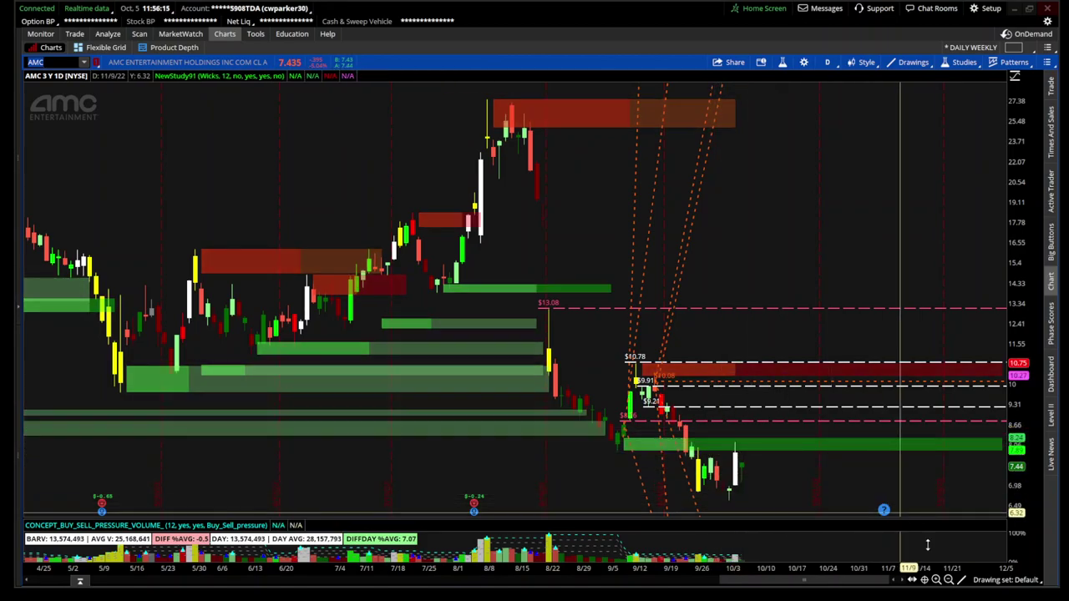
click(949, 581)
click(950, 581)
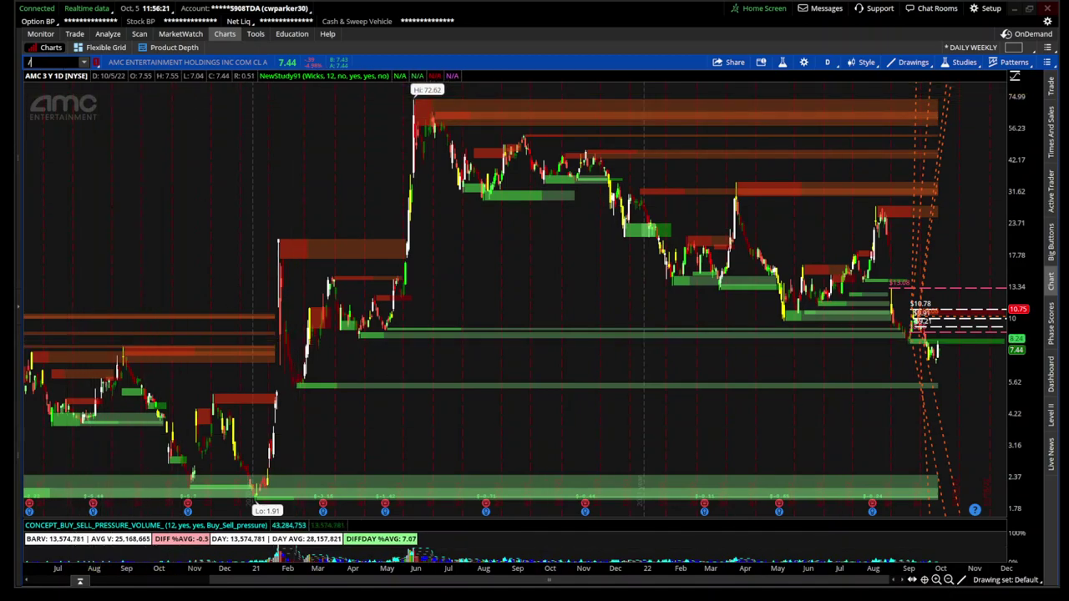
Step: Load the /NQ daily chart and compare its price zones on the 2022 candles with the full three-year range
text(NQ)
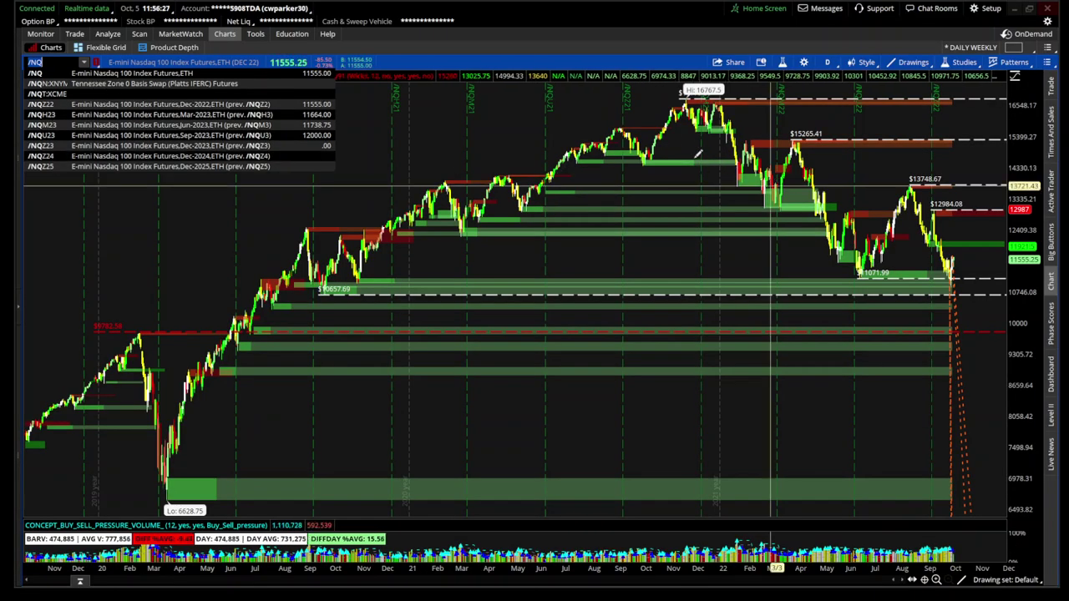
drag(640, 133, 983, 173)
drag(529, 251, 1012, 258)
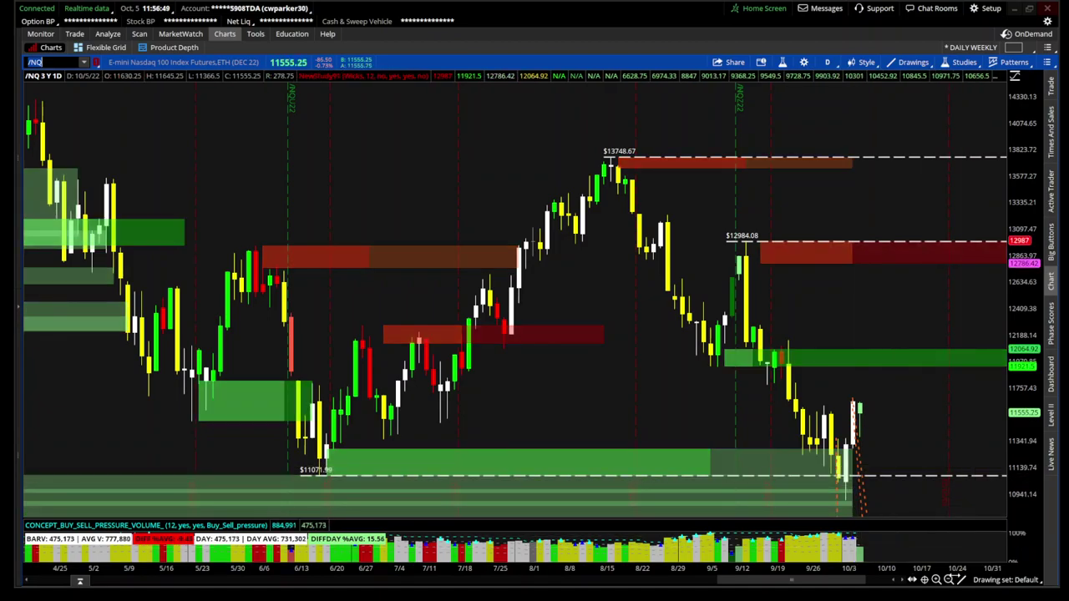
click(948, 580)
click(948, 580)
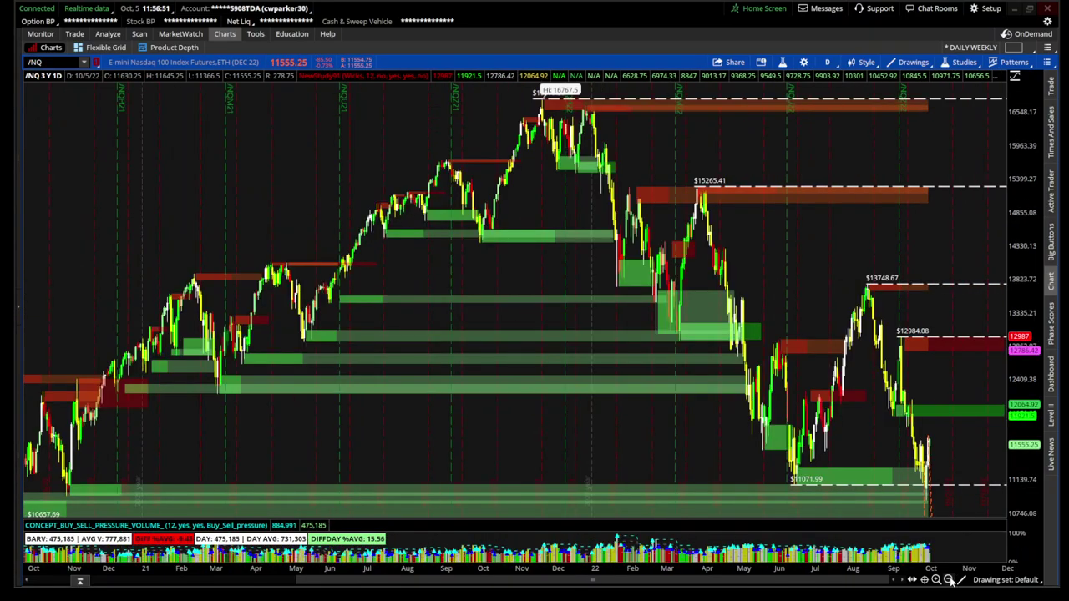
click(948, 580)
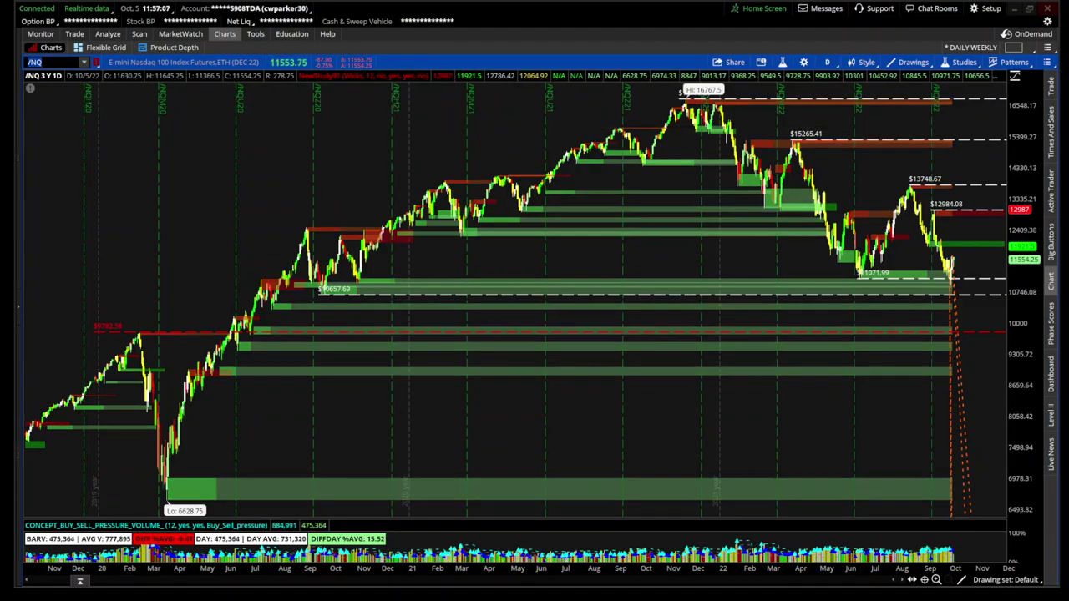
Step: Load the XLE daily chart and examine its price zones alongside the Fibonacci levels from March to October 2022
key(Return)
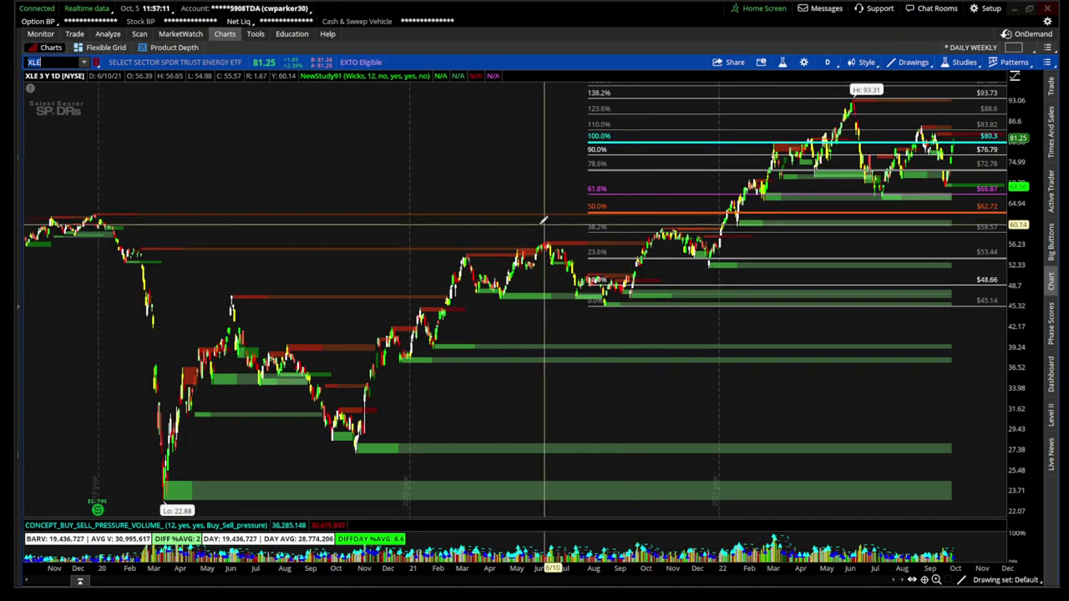
drag(541, 222, 1060, 305)
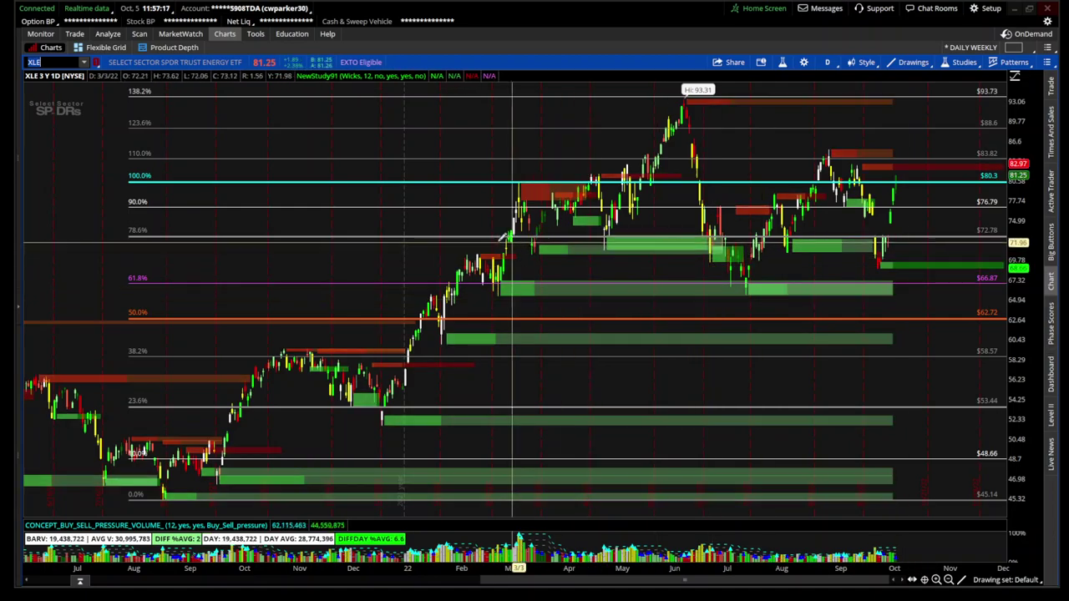
drag(478, 259, 1061, 284)
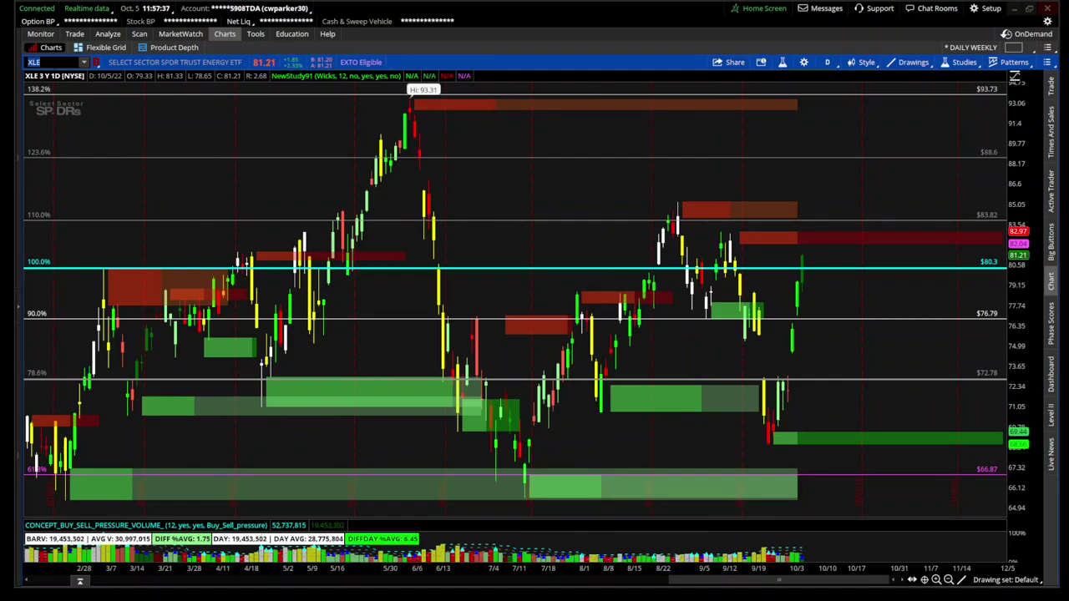
Step: Switch the XLE chart to the 3-day, 1-minute time frame and examine the price zones in the October 5 session
click(827, 62)
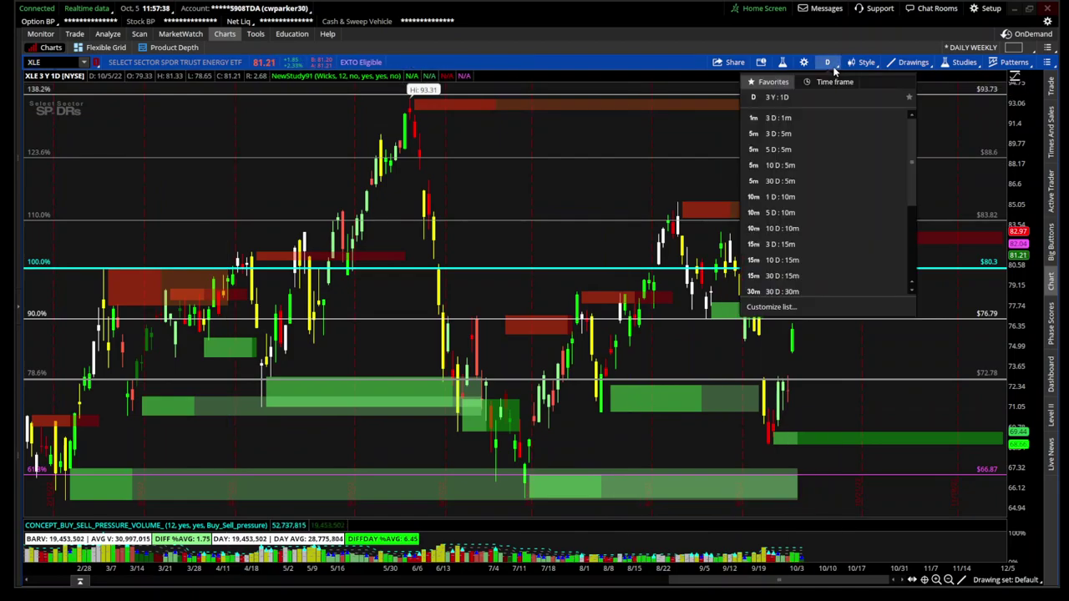
click(821, 119)
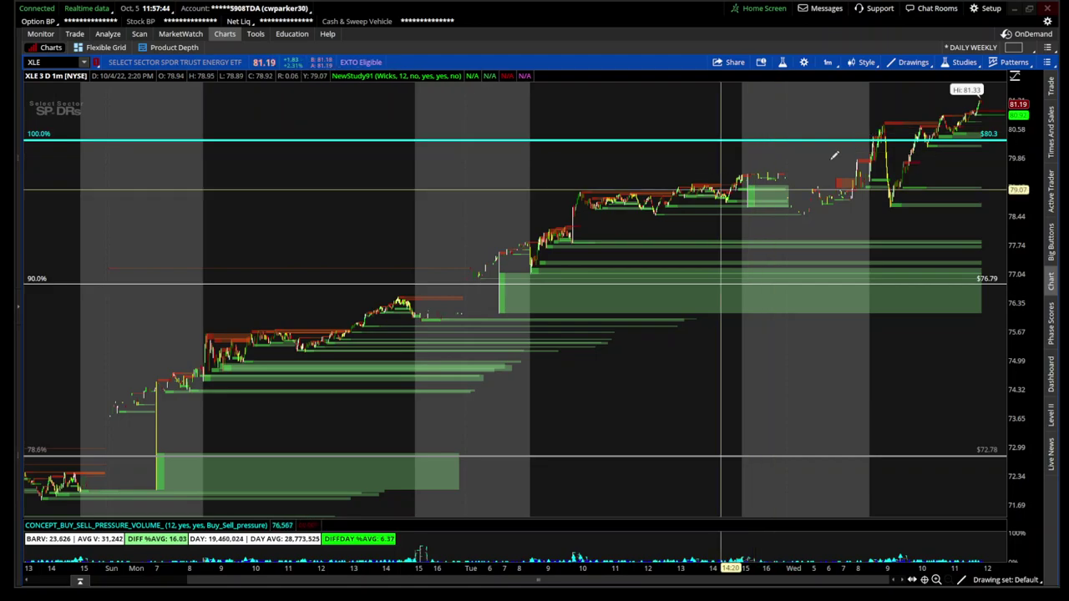
drag(825, 161, 1034, 173)
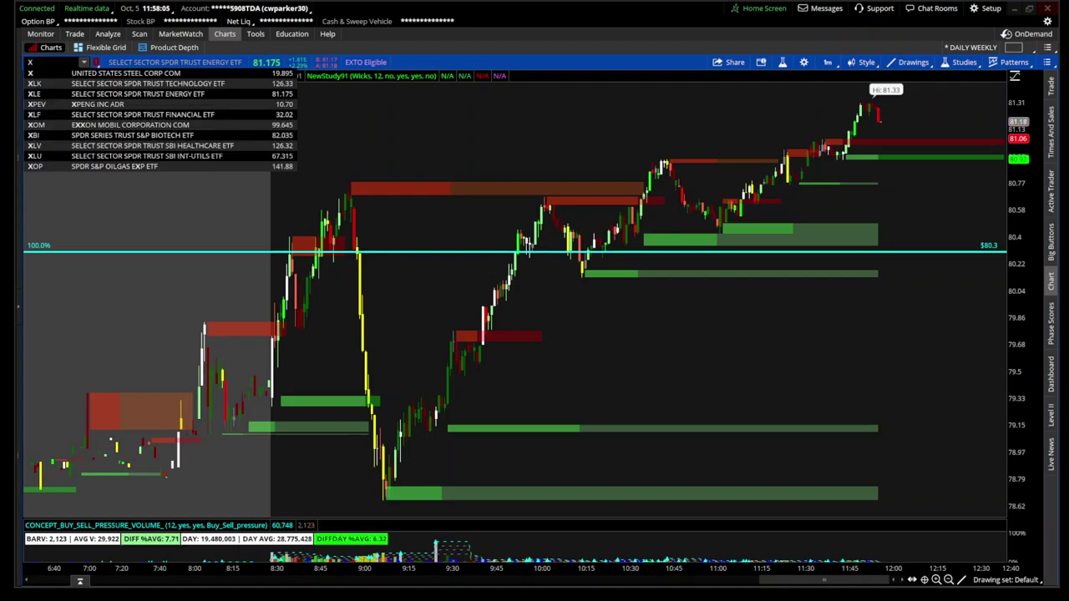
Step: Load the SNOW chart and set its time frame to three years of daily candles
text(I)
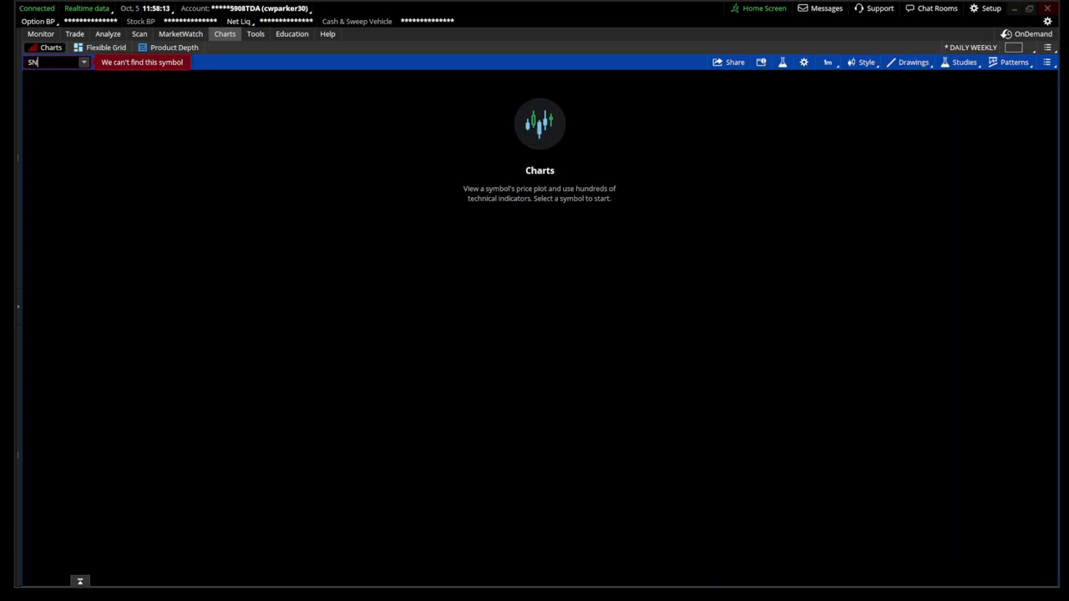
key(Return)
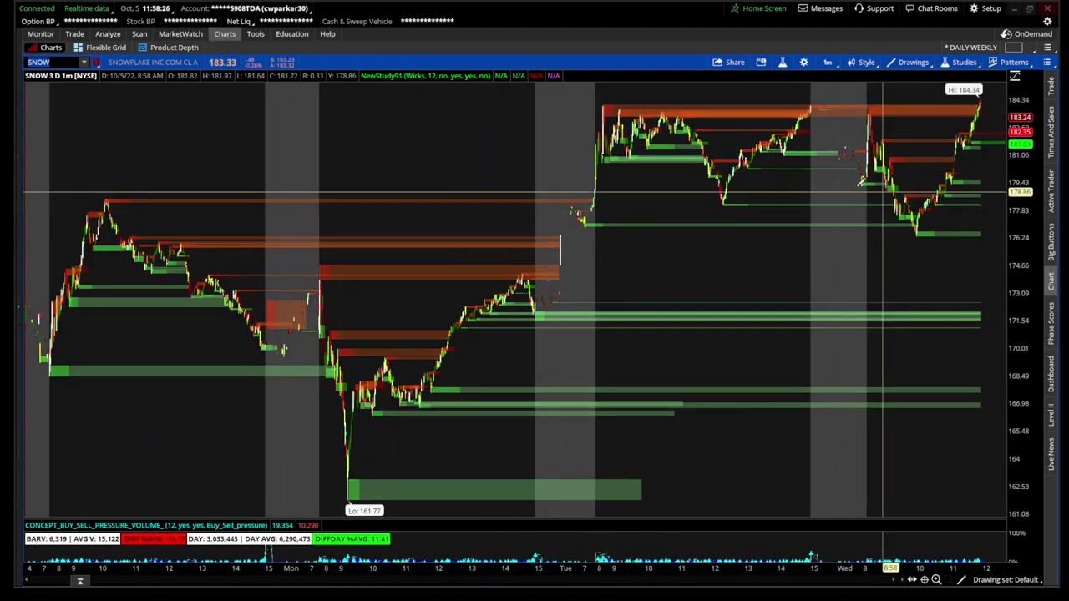
drag(877, 195, 918, 344)
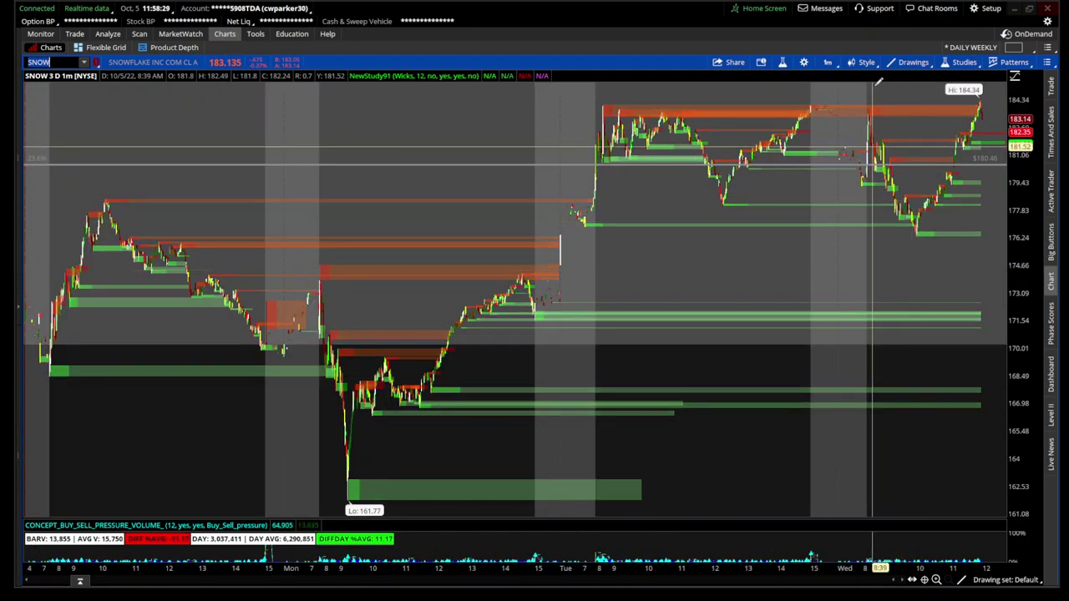
click(828, 62)
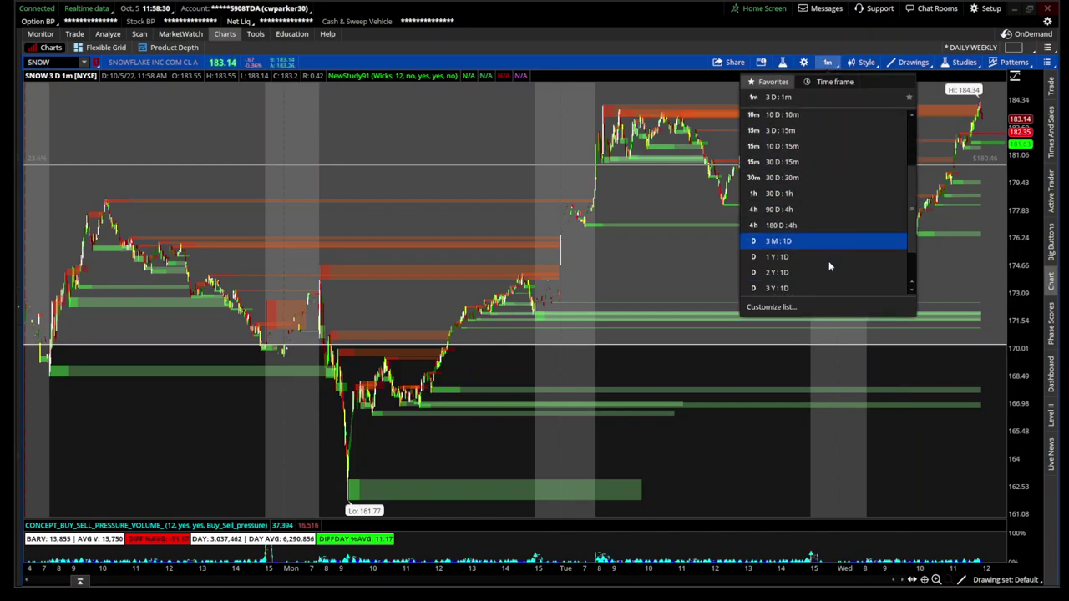
scroll(828, 260, down, 3)
click(826, 239)
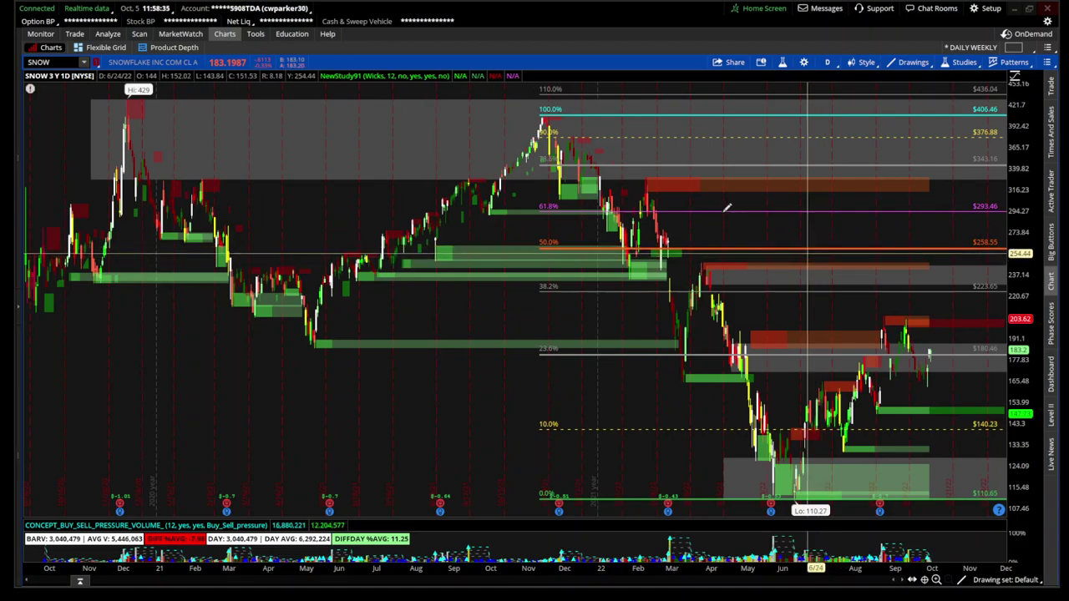
Step: Remove the existing drawings from the SNOW daily chart, leaving the price-zone study in place
click(892, 66)
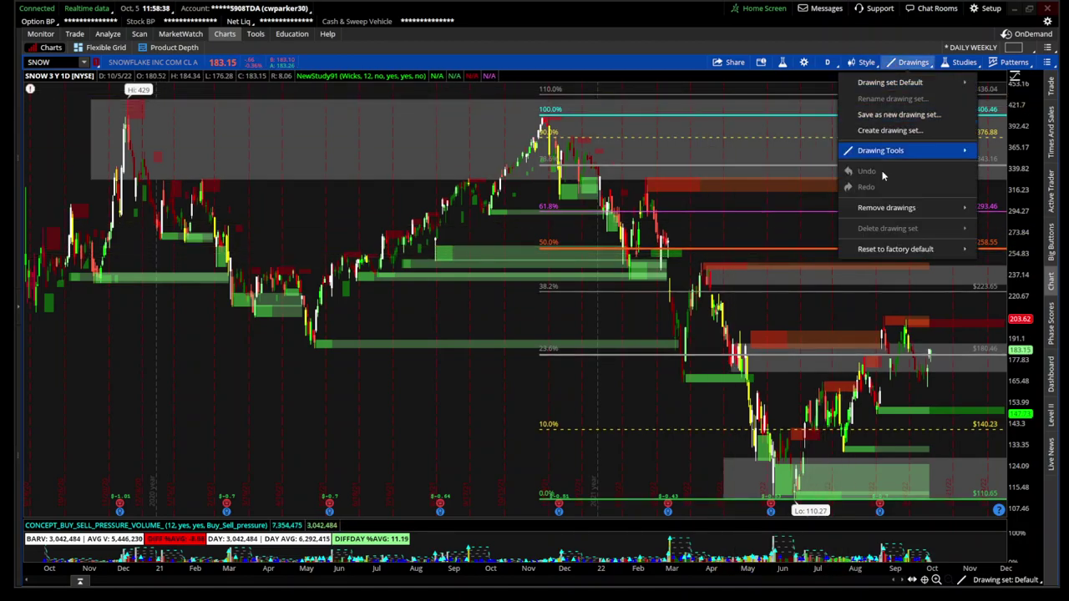
mouse_move(885, 207)
click(814, 212)
click(577, 67)
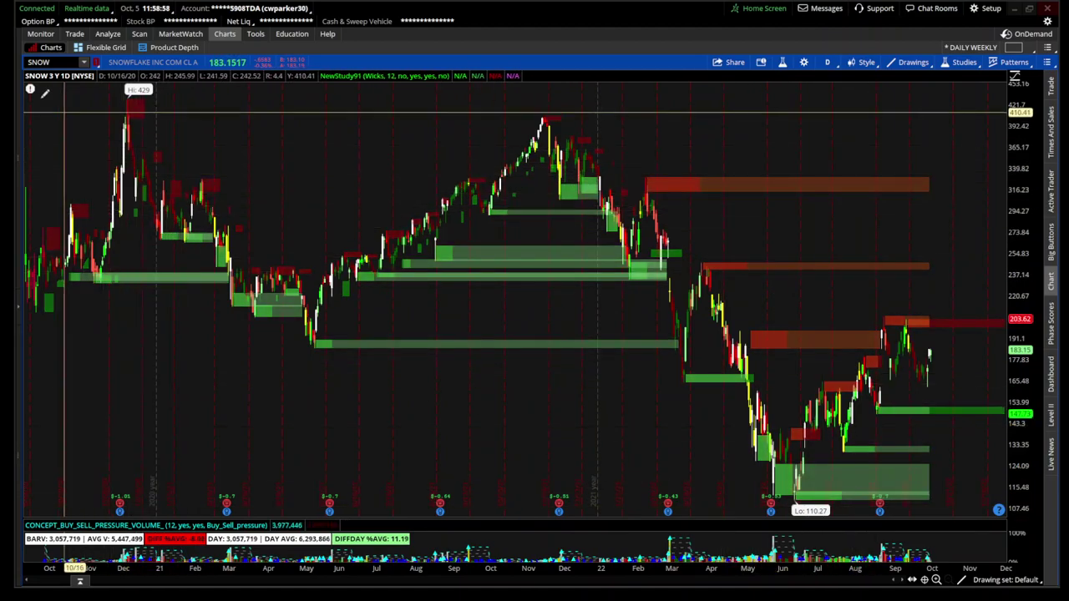
Step: Inspect SNOW's daily price zones from November 2020 to June 2021, then return to the full three-year range
mouse_move(32, 88)
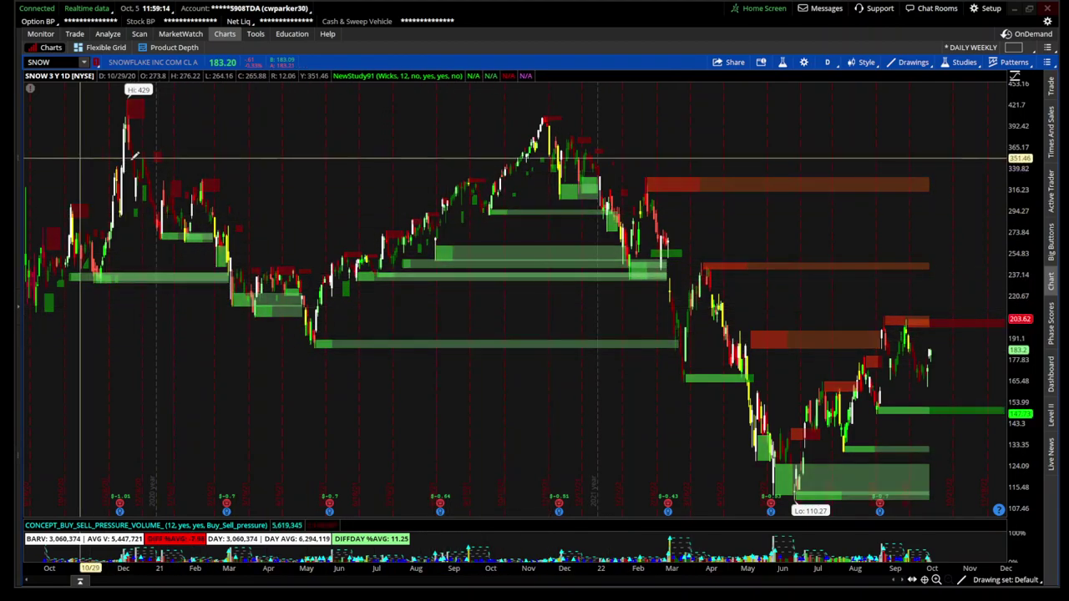
drag(89, 190, 364, 167)
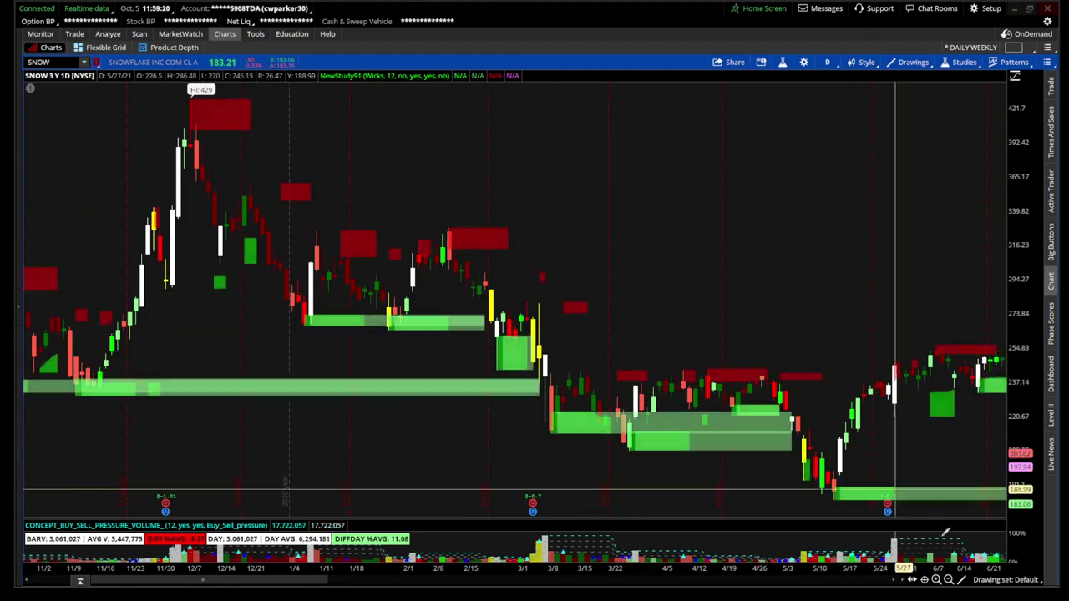
click(948, 580)
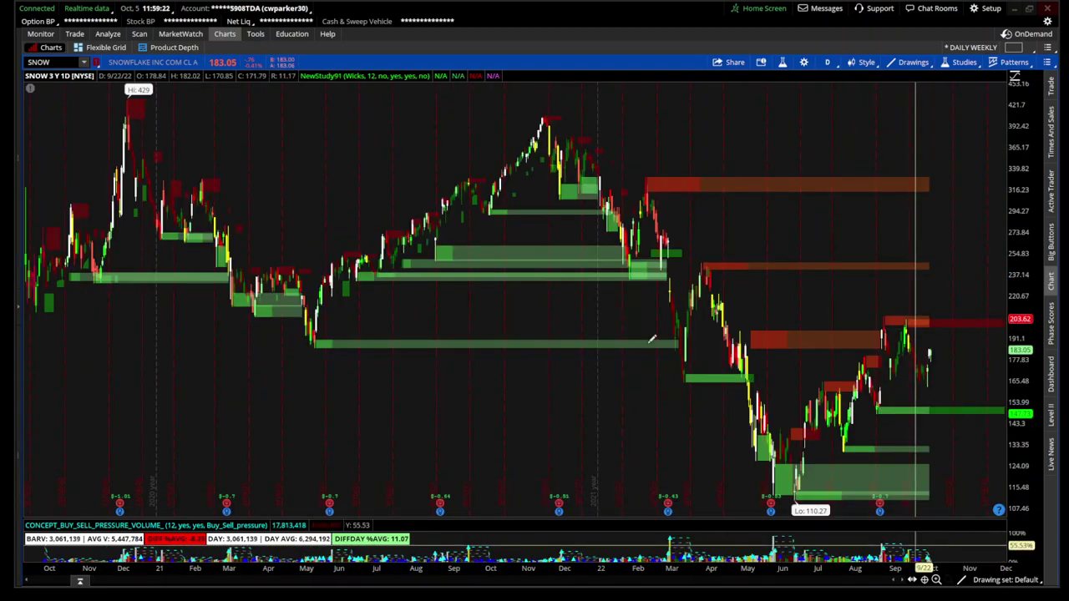
Step: Switch the SNOW chart to the 180-day, 4-hour time frame and examine the zones from mid-June to early October
click(827, 62)
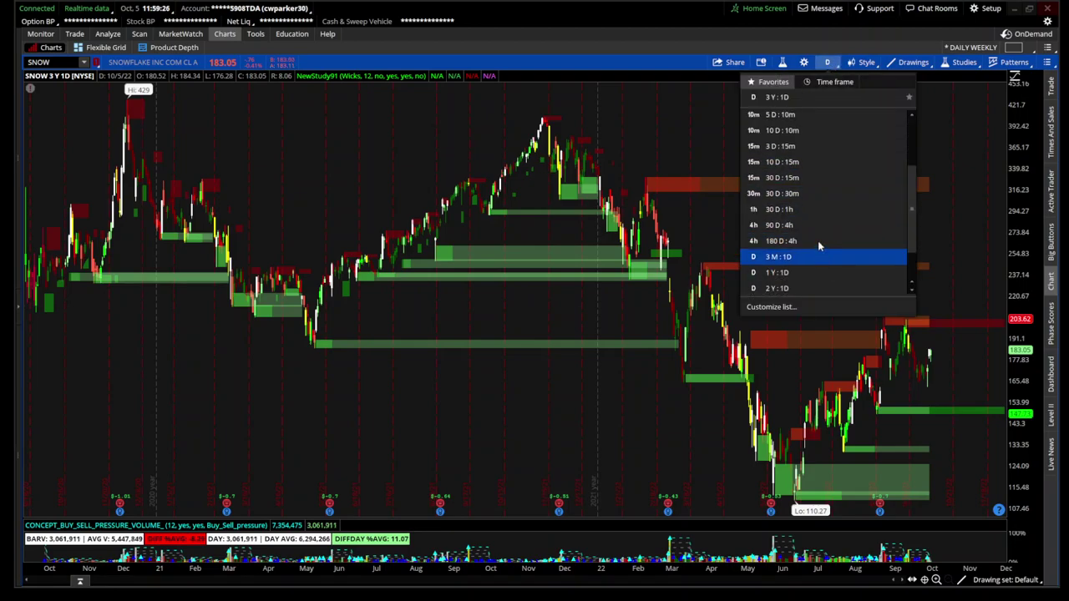
click(819, 242)
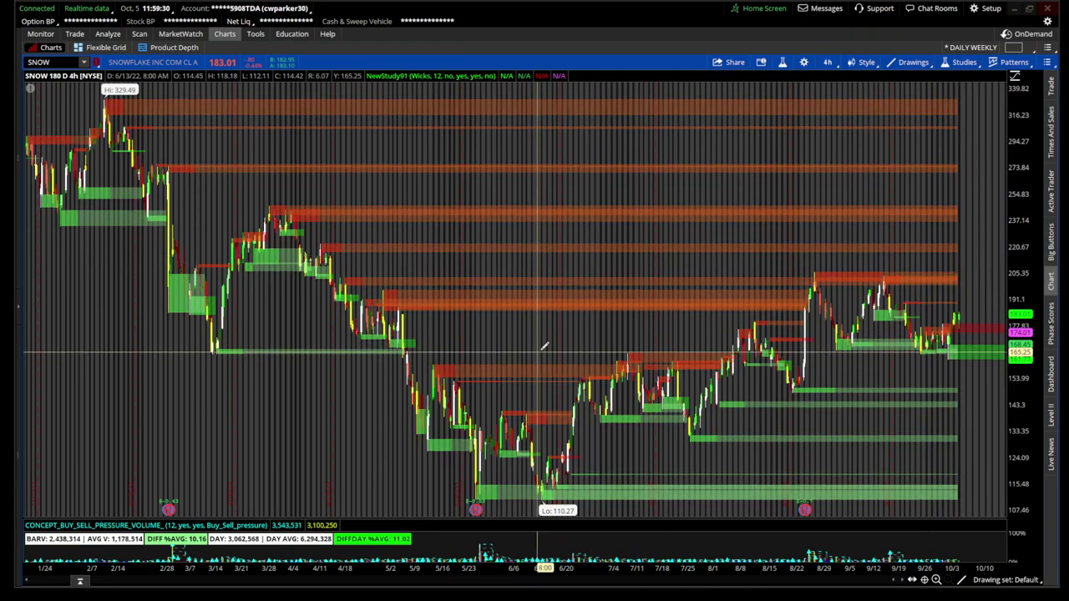
drag(541, 344, 1056, 428)
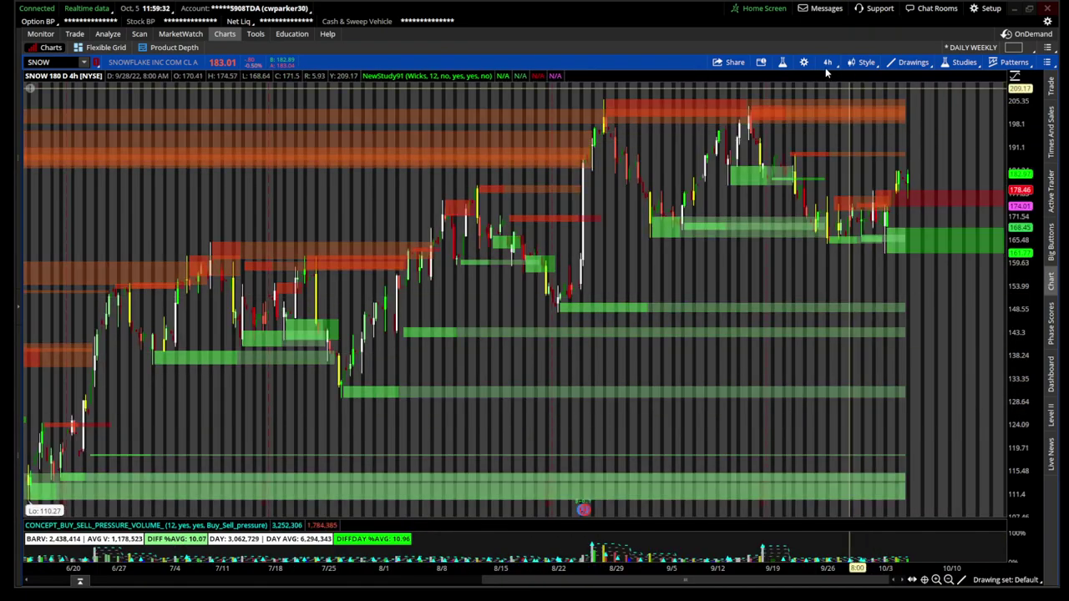
Step: Extend the SNOW chart's time interval to 360 days with a 4-hour aggregation period
click(826, 62)
click(826, 82)
click(873, 156)
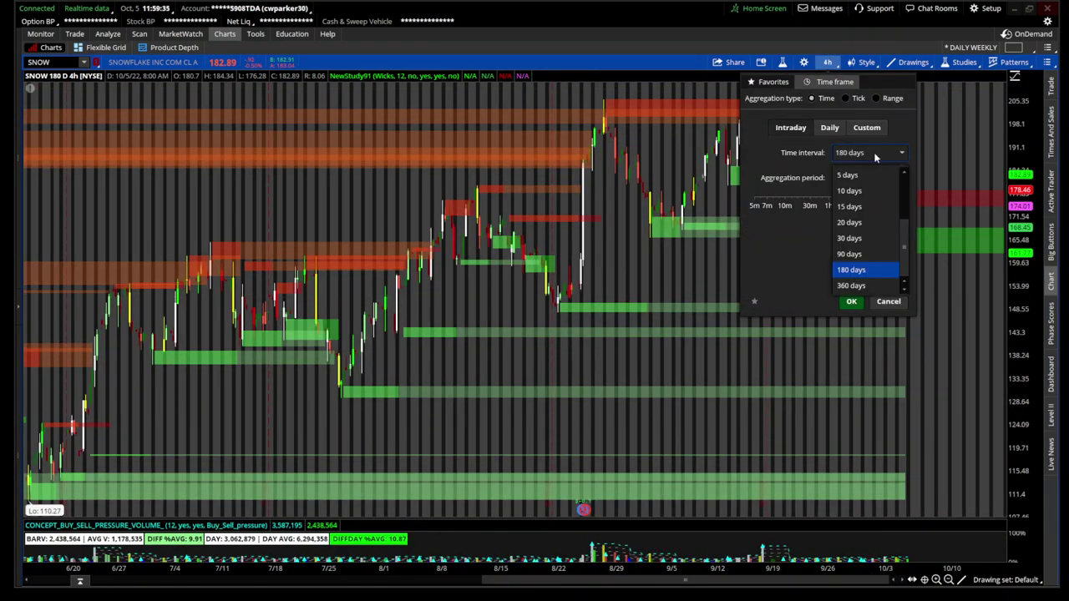
click(876, 287)
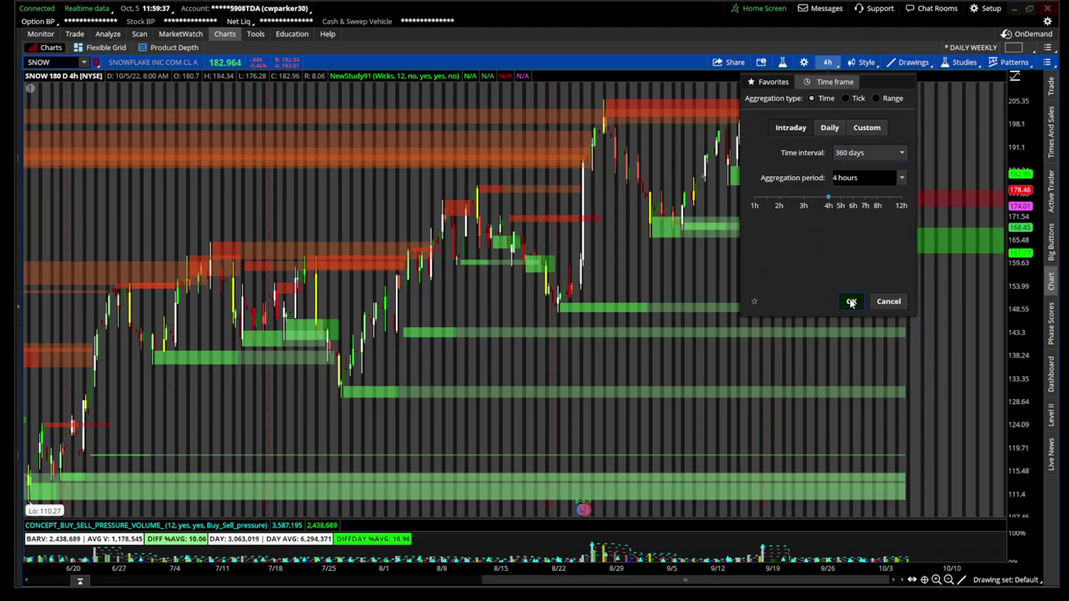
click(851, 302)
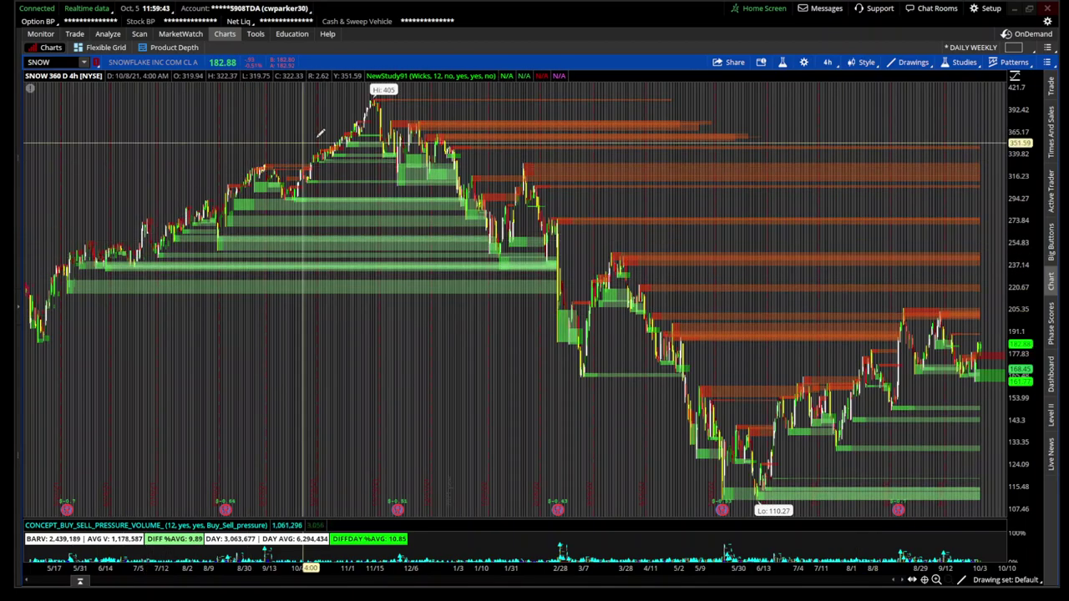
Step: Examine the support and resistance zones on SNOW's most recent 4-hour candles, from late August to early October
drag(506, 385, 1006, 383)
drag(546, 375, 1006, 380)
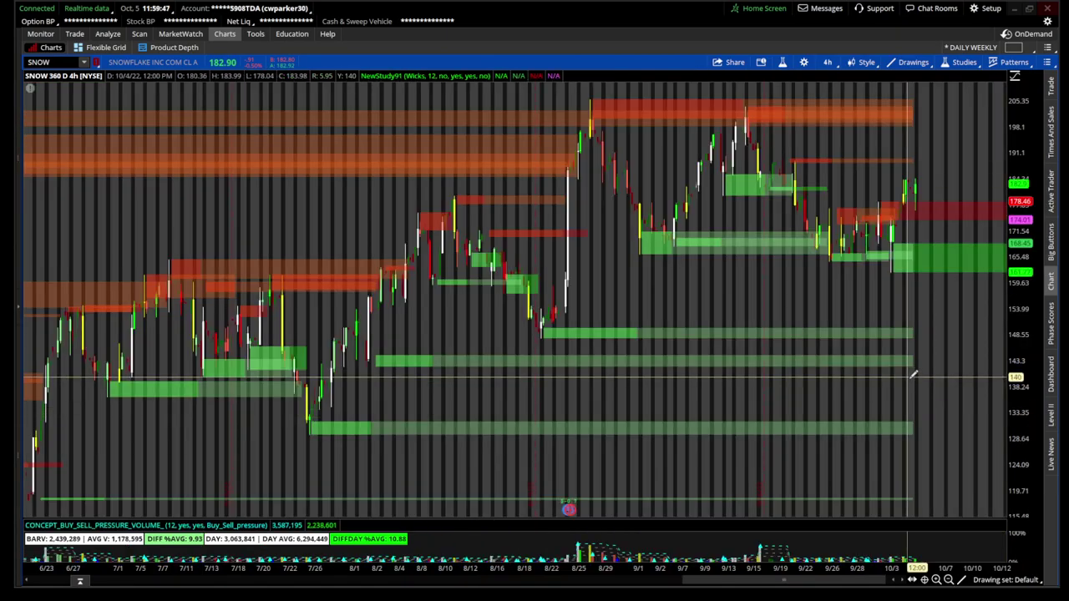
drag(477, 318, 978, 317)
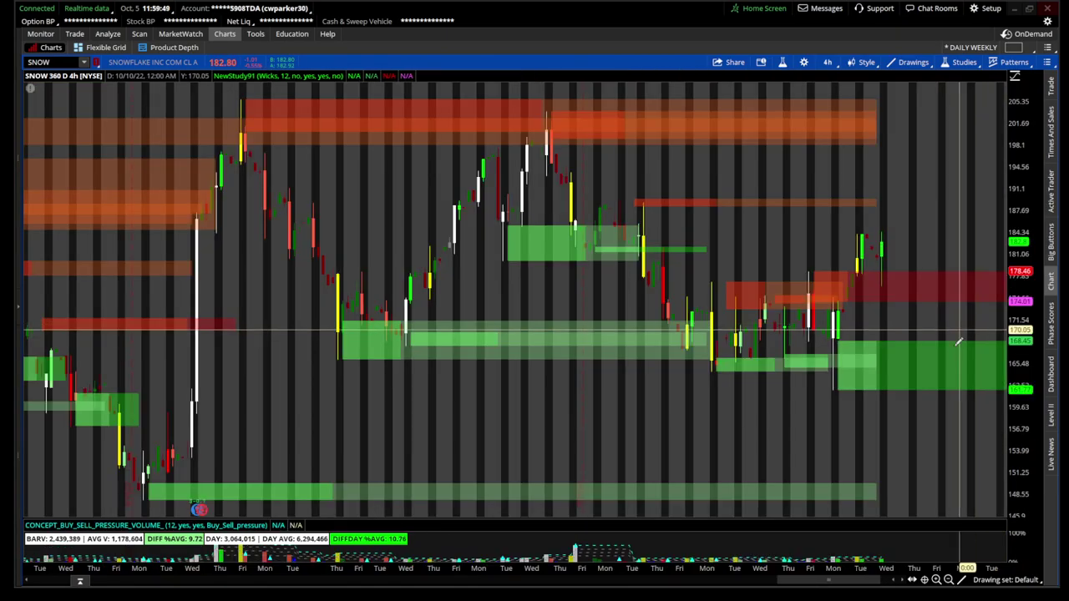